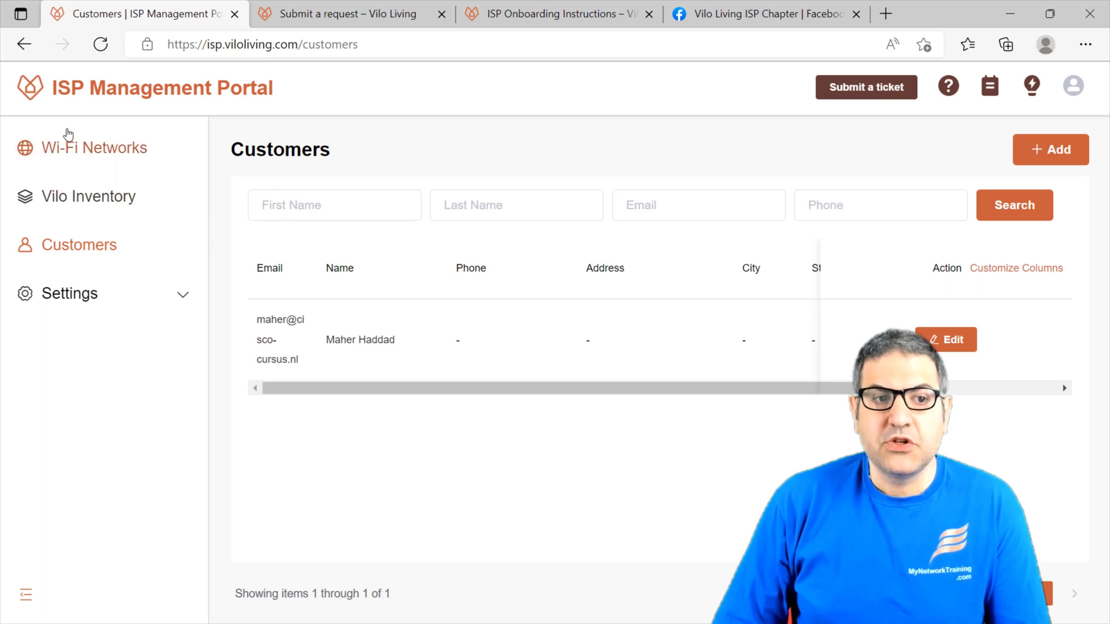
# Review the portal's Wi-Fi Networks, Vilo Inventory and Customers pages and the options available under Settings.
pyautogui.click(77, 149)
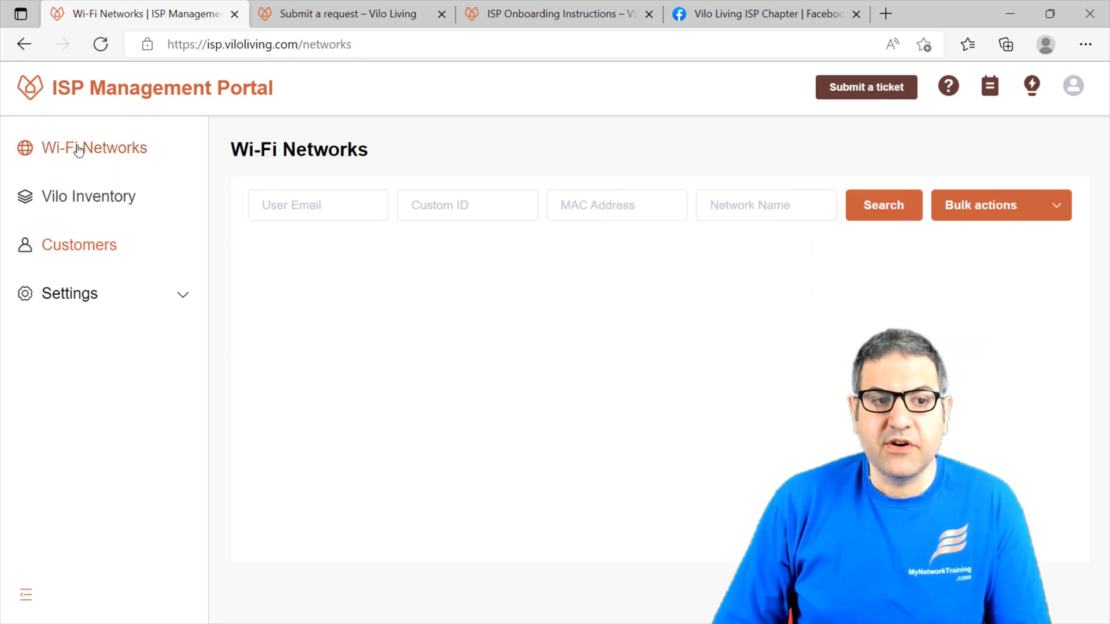
pyautogui.click(113, 196)
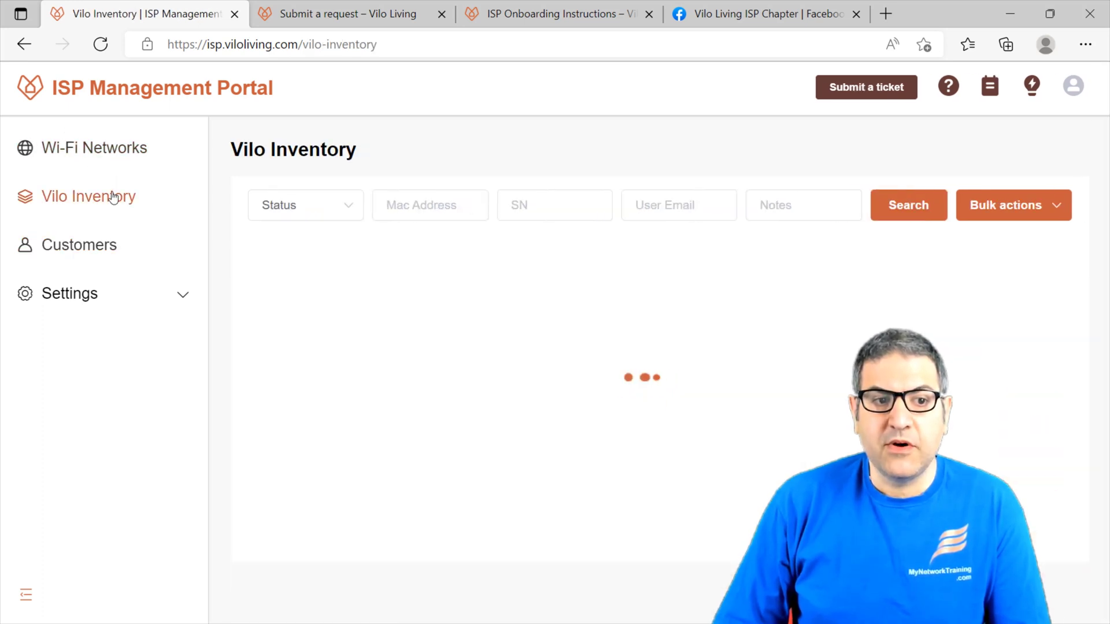
pyautogui.click(88, 246)
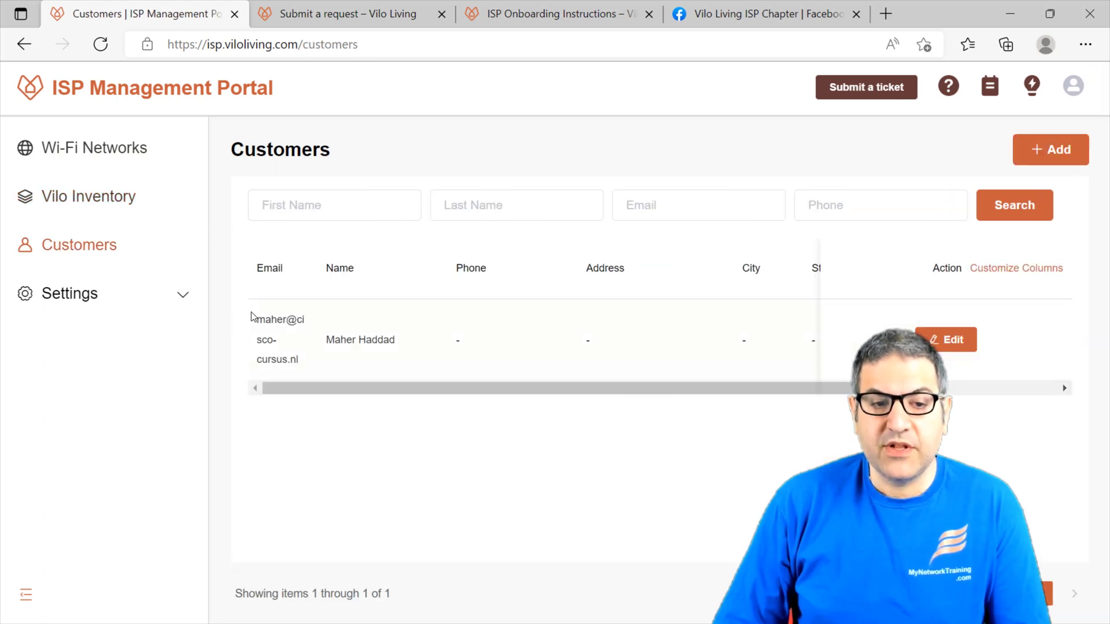
pyautogui.moveTo(253, 317); pyautogui.dragTo(323, 373)
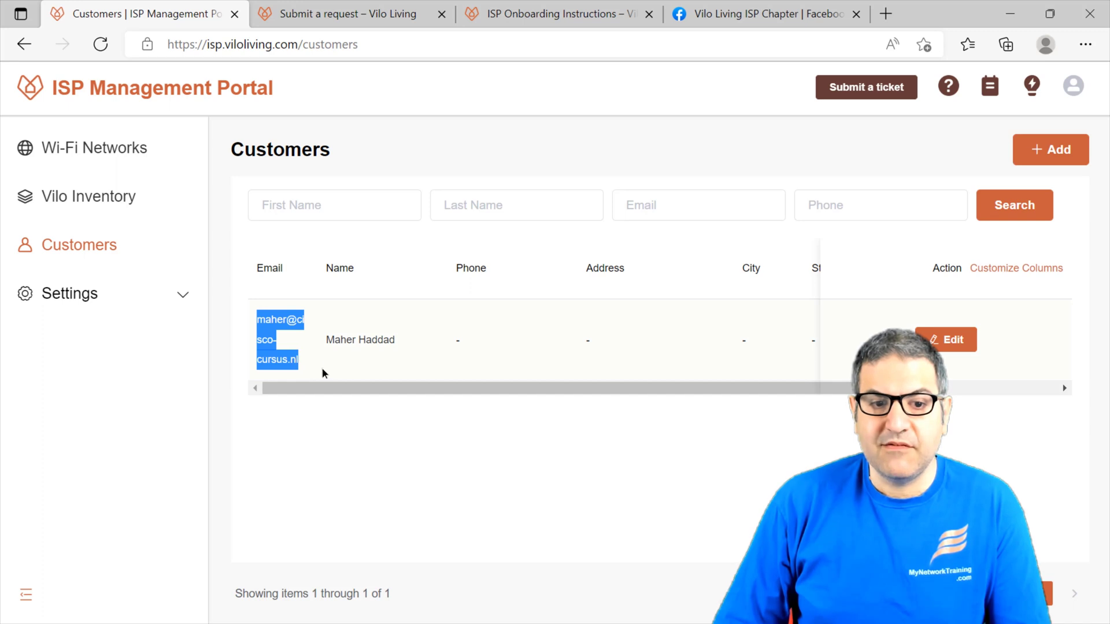
pyautogui.click(96, 302)
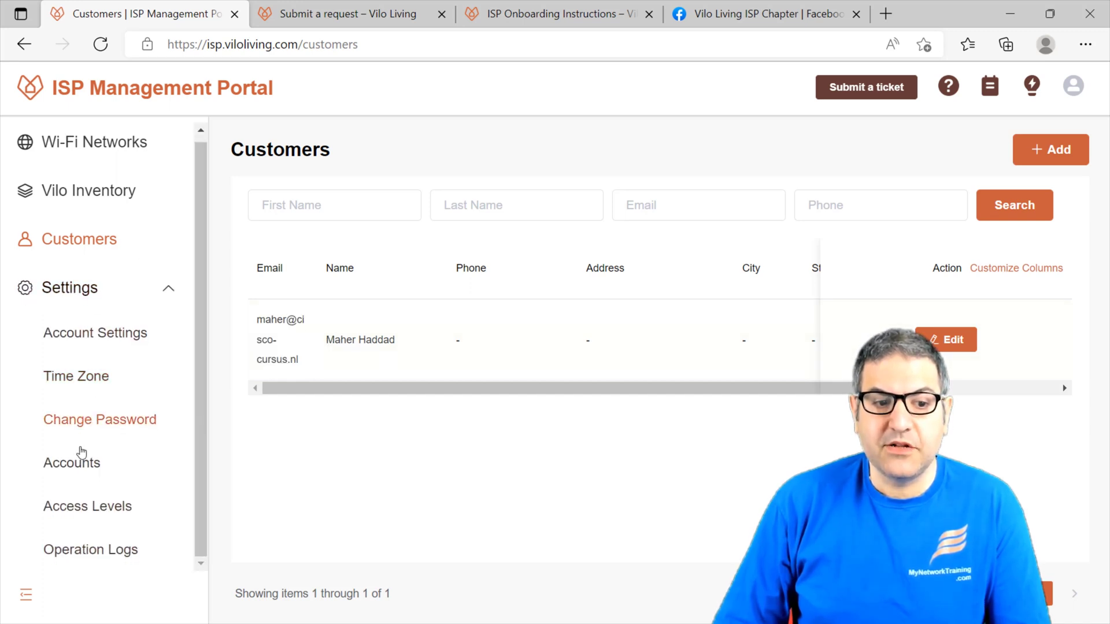
pyautogui.scroll(1, 69, 416)
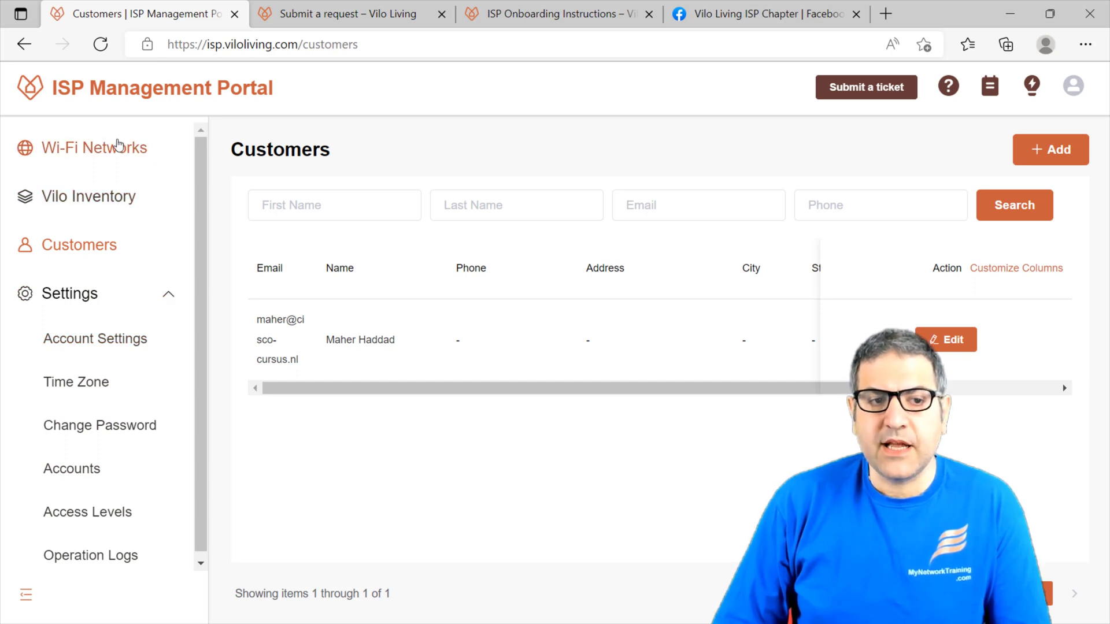
# Open the Vilo Inventory and switch to the mirrored phone to view the Vilo app's home screen full size.
pyautogui.click(87, 192)
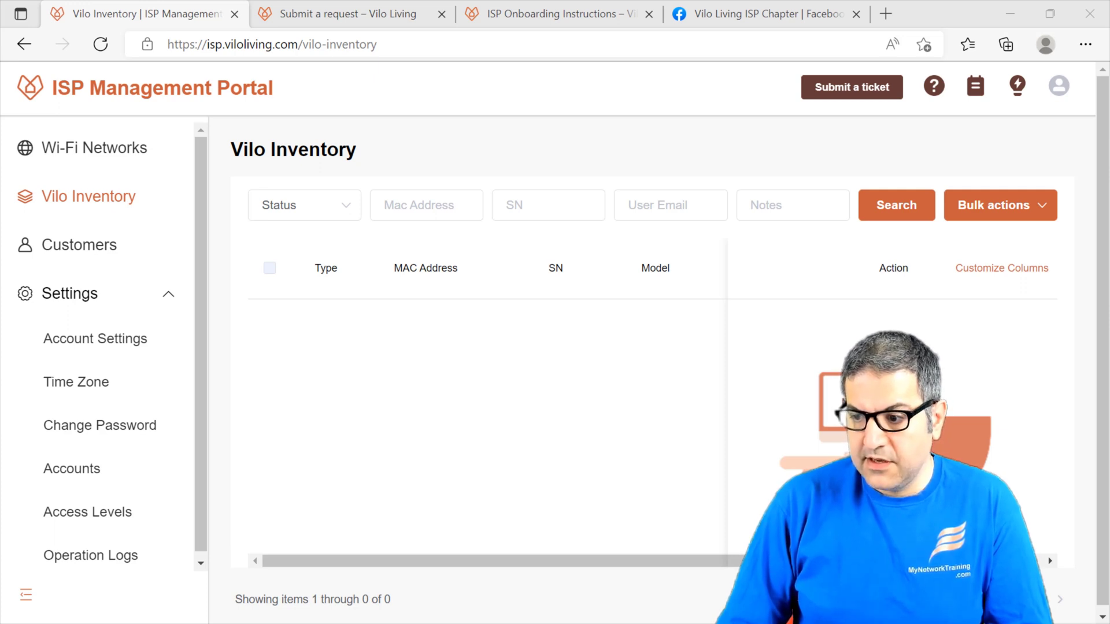
pyautogui.hotkey('alt', 'Tab')
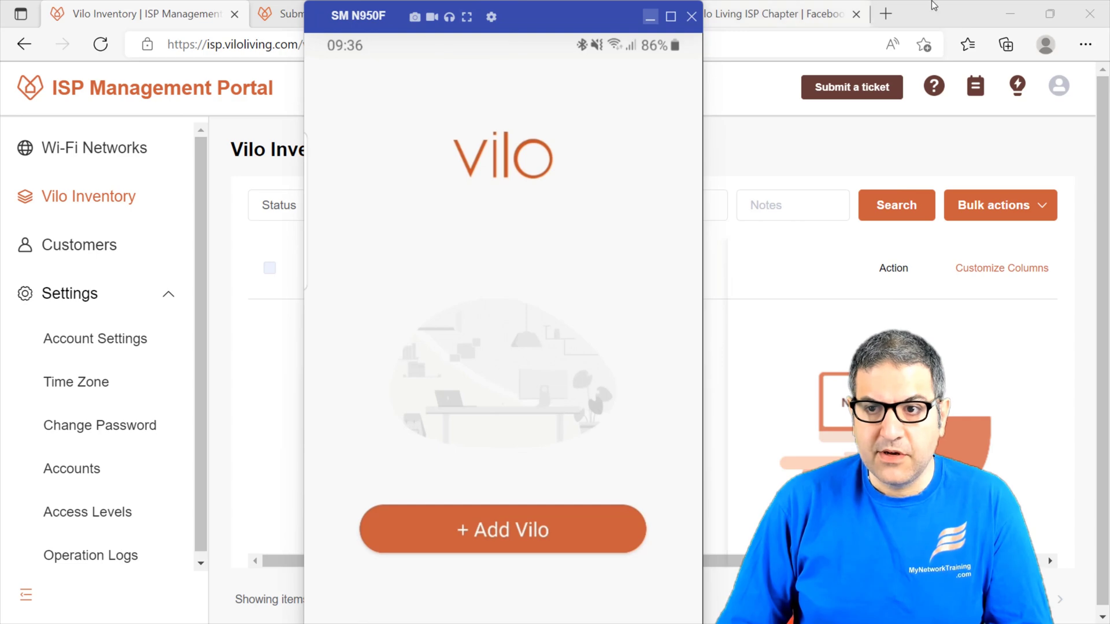
pyautogui.click(1012, 11)
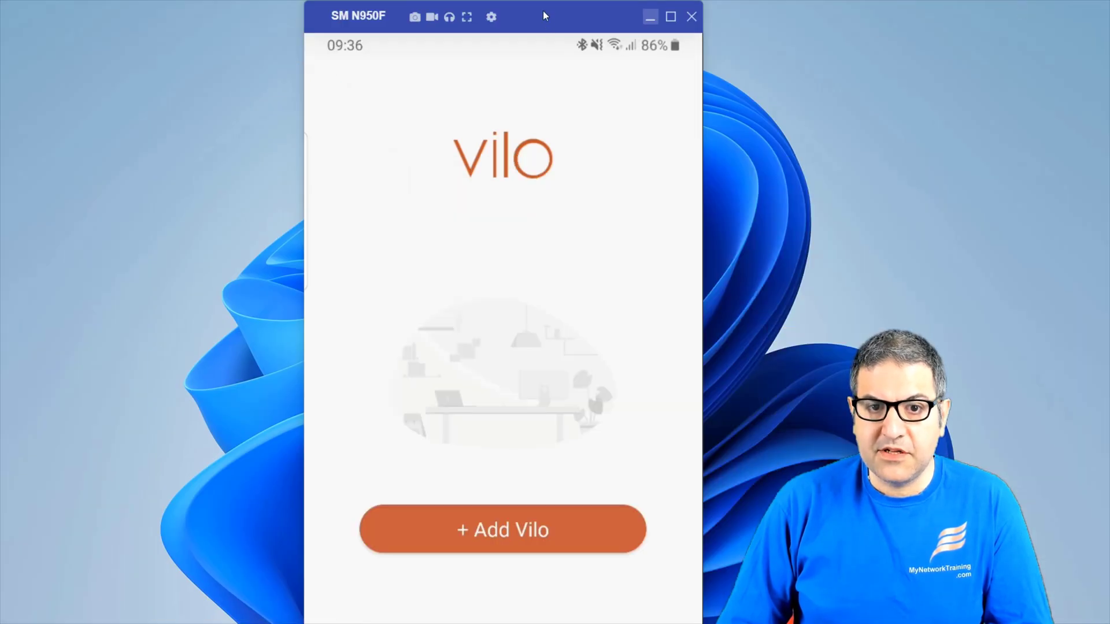
pyautogui.moveTo(543, 16); pyautogui.dragTo(537, 13)
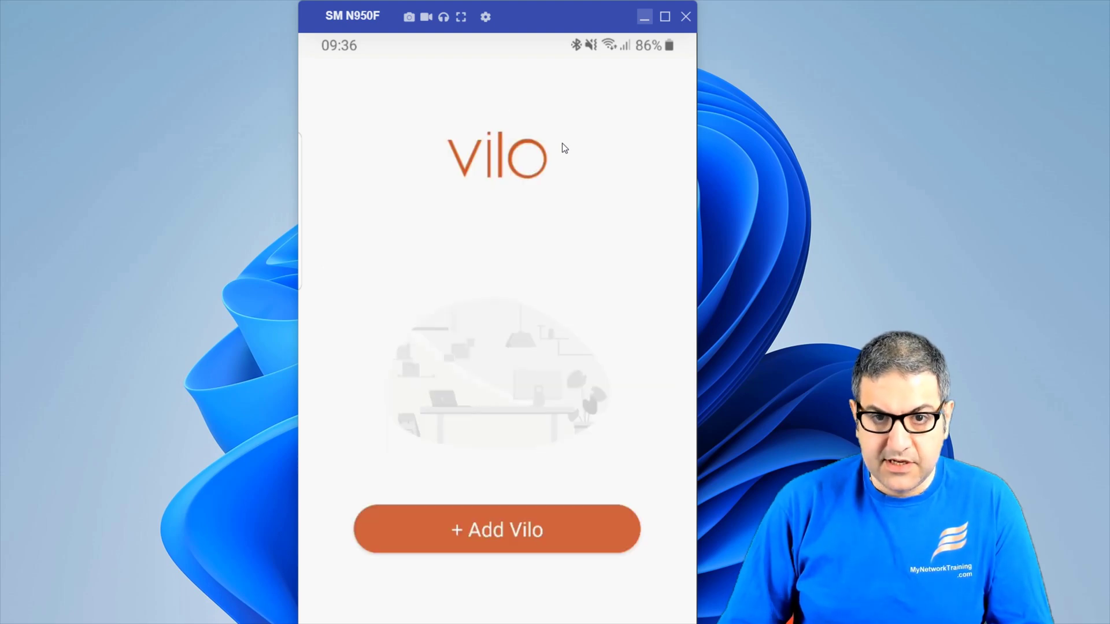
pyautogui.click(665, 17)
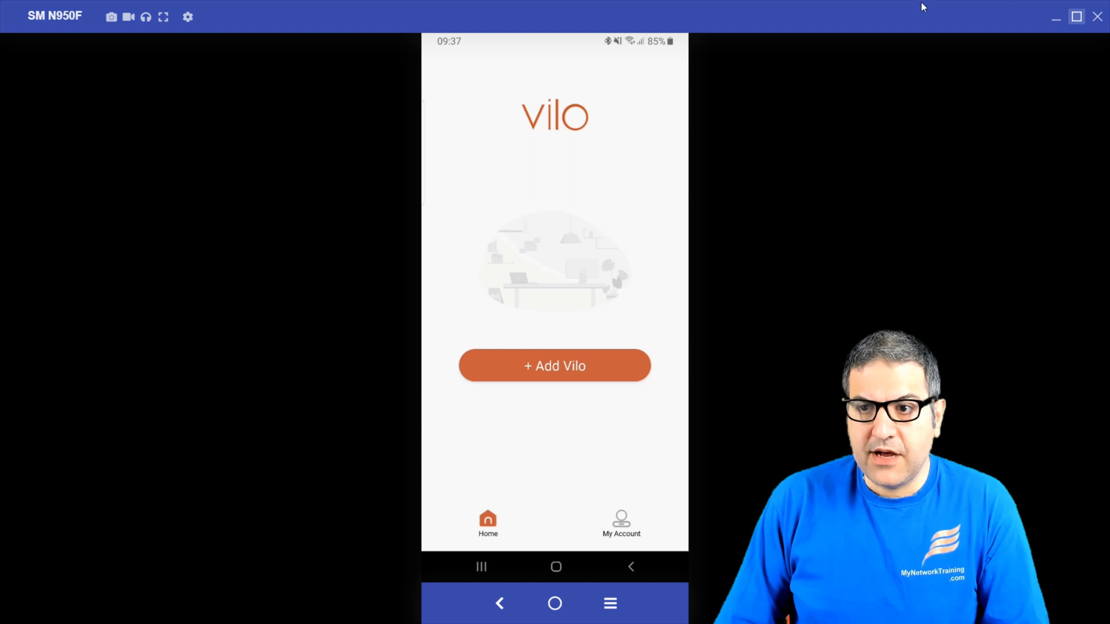
pyautogui.click(1057, 14)
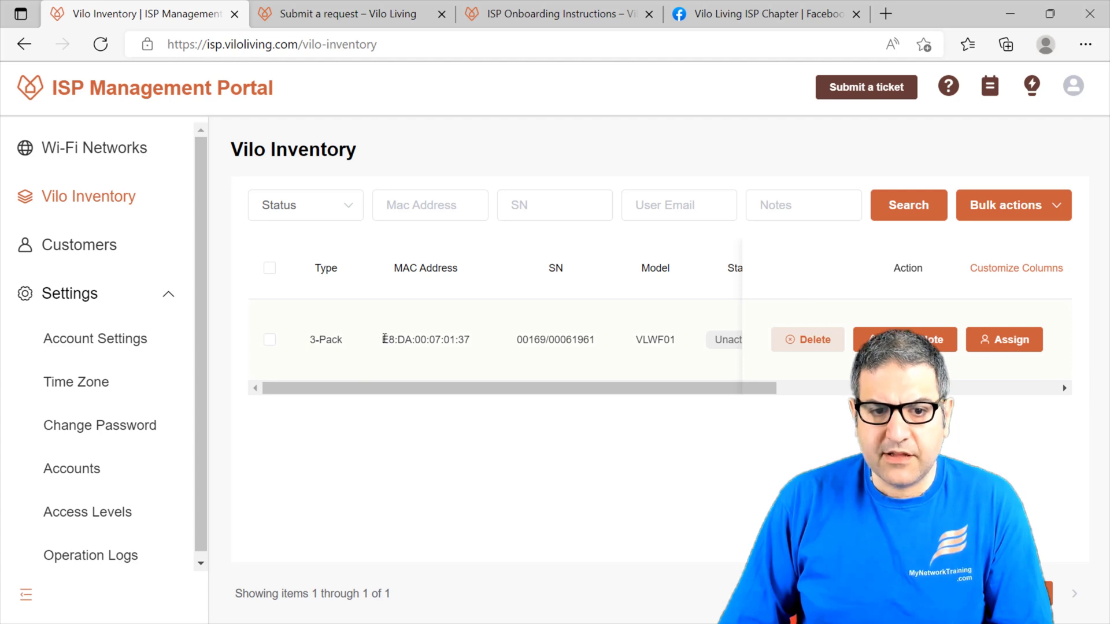
# Examine the MAC address and serial number of the 3-Pack in the Vilo Inventory.
pyautogui.moveTo(384, 340); pyautogui.dragTo(423, 337)
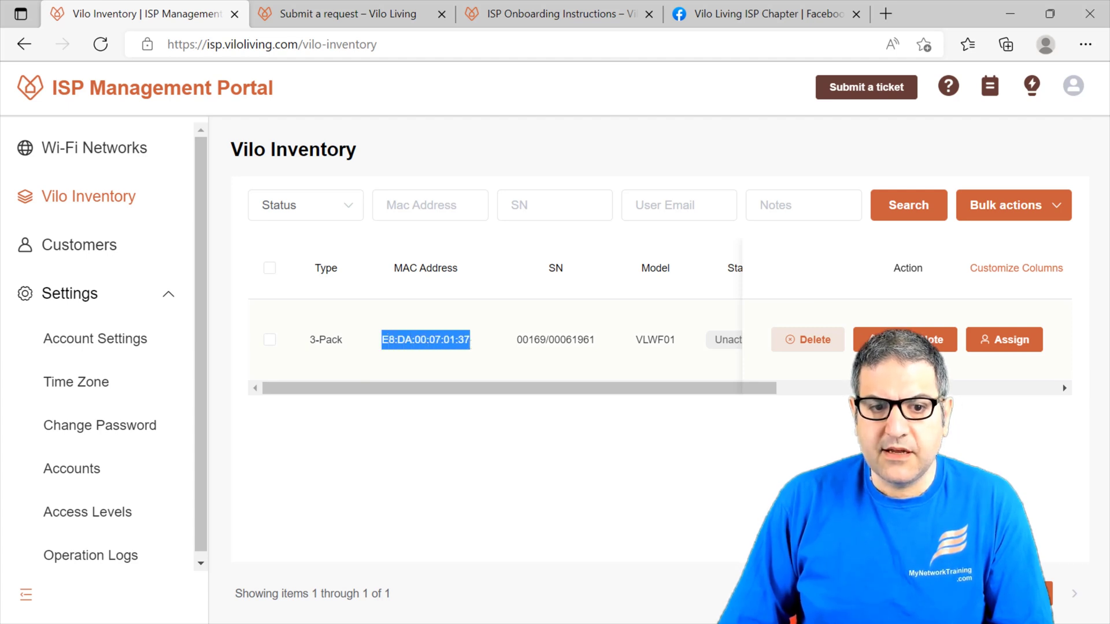
pyautogui.moveTo(529, 339); pyautogui.dragTo(545, 339)
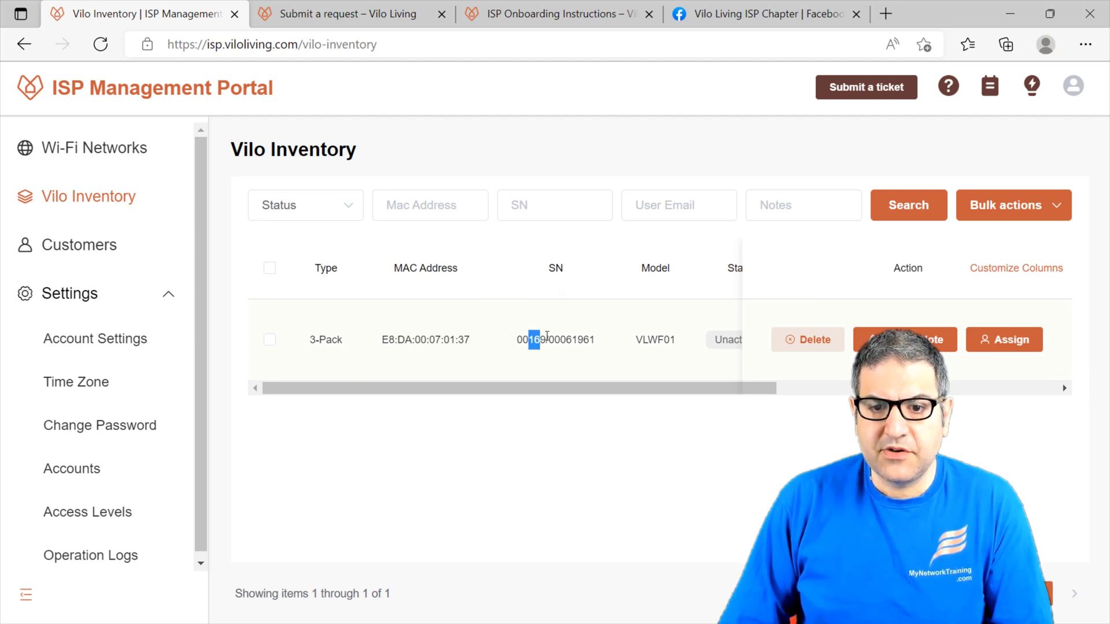
pyautogui.click(677, 352)
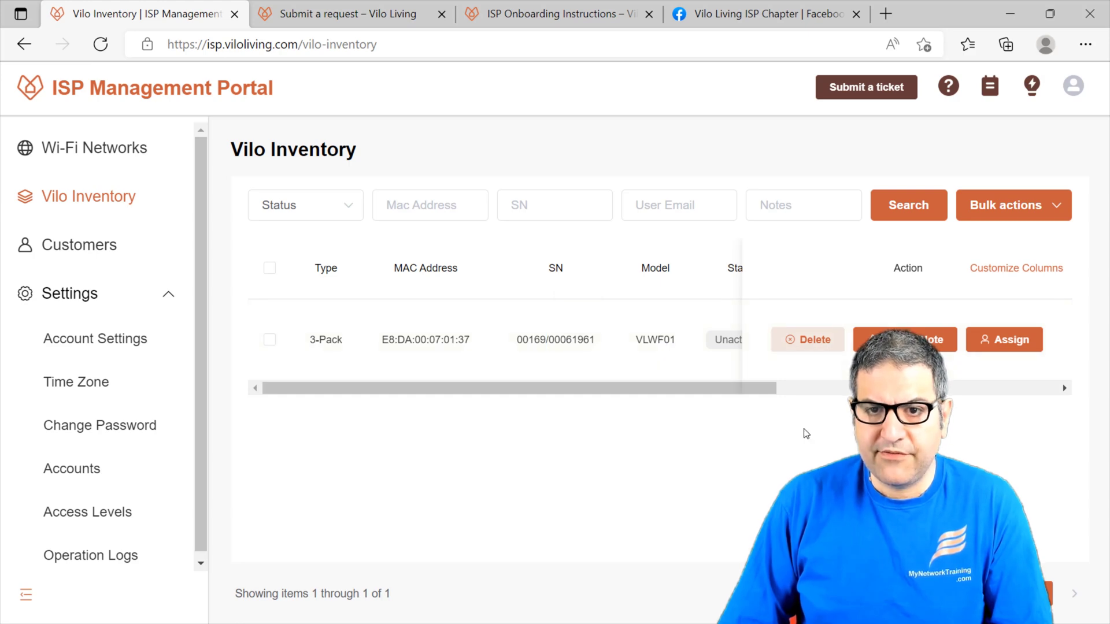
# Examine the 3-Pack's remaining inventory columns, from Status and User through Time Created and Remote Installation.
pyautogui.hotkey('ctrl', '-')
pyautogui.hotkey('ctrl', '-')
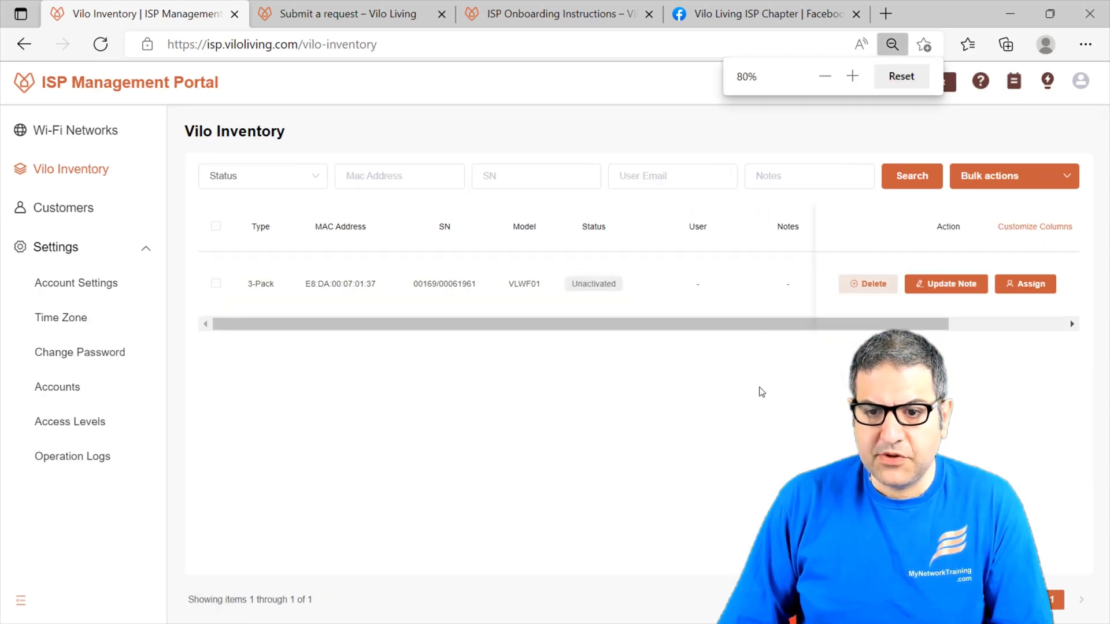
pyautogui.hotkey('ctrl', '-')
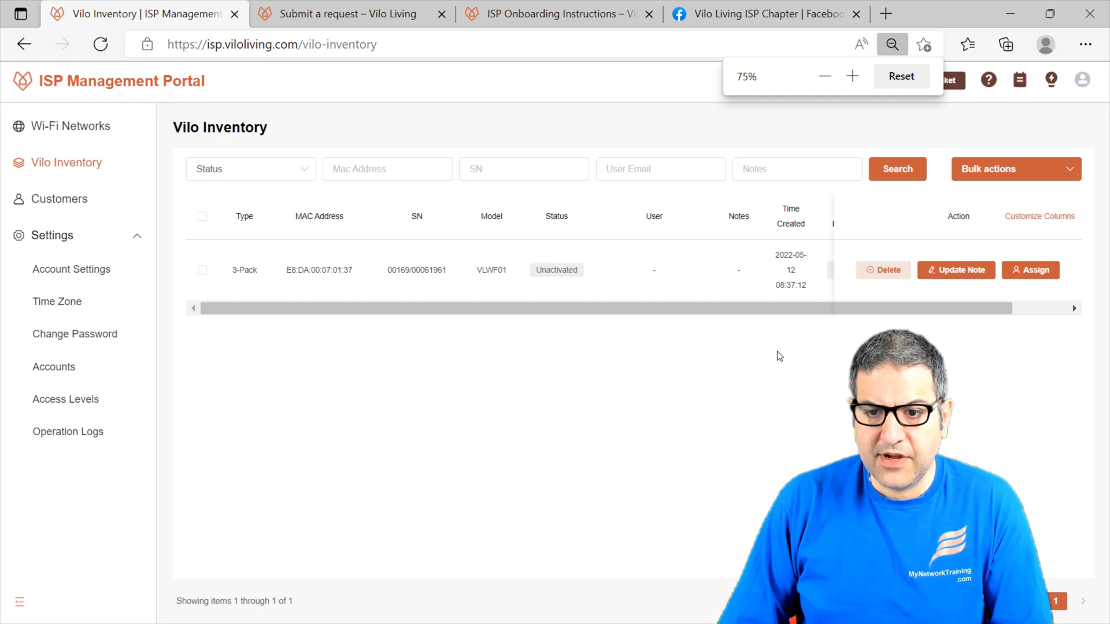
pyautogui.hotkey('ctrl', '-')
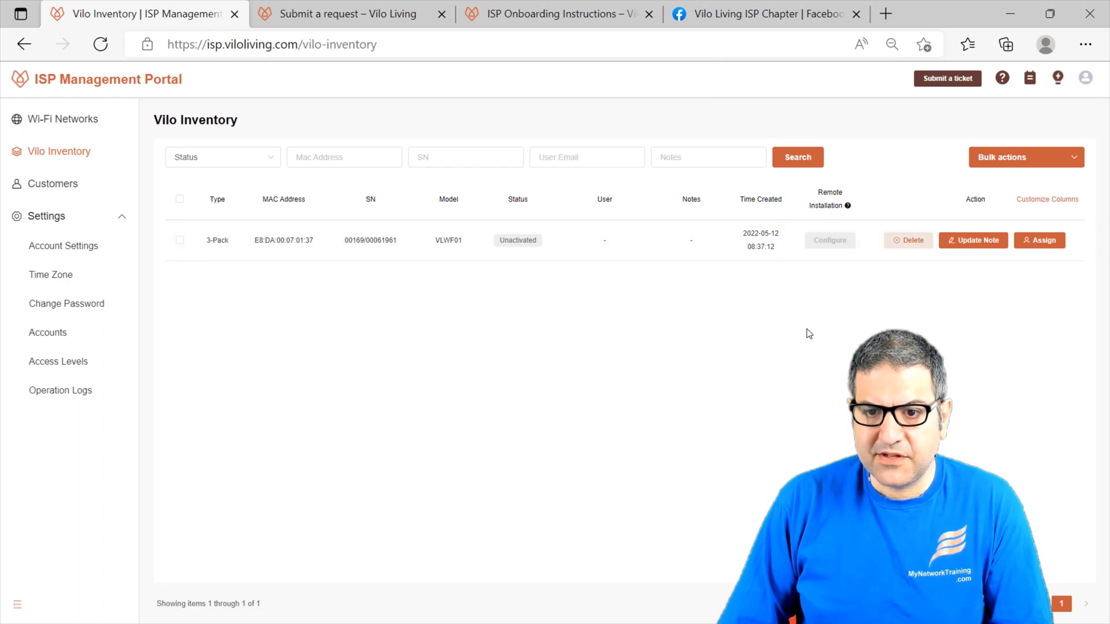
pyautogui.hotkey('ctrl', '+')
pyautogui.hotkey('ctrl', '+')
pyautogui.hotkey('ctrl', '+')
pyautogui.hotkey('ctrl', '+')
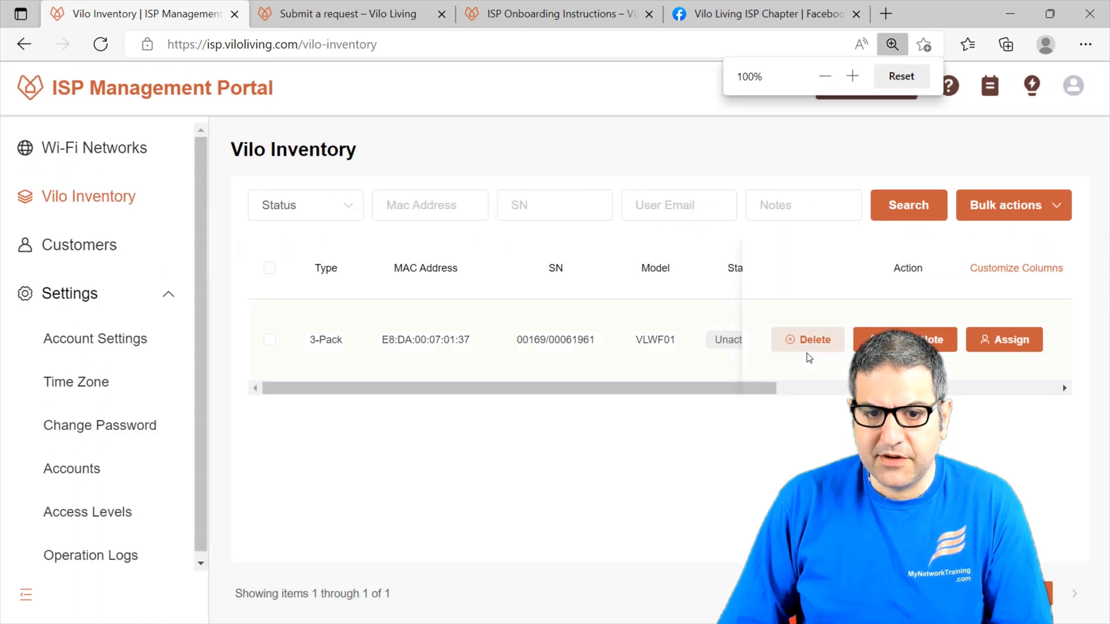
pyautogui.moveTo(725, 390); pyautogui.dragTo(975, 390)
pyautogui.hscroll(2, 636, 401)
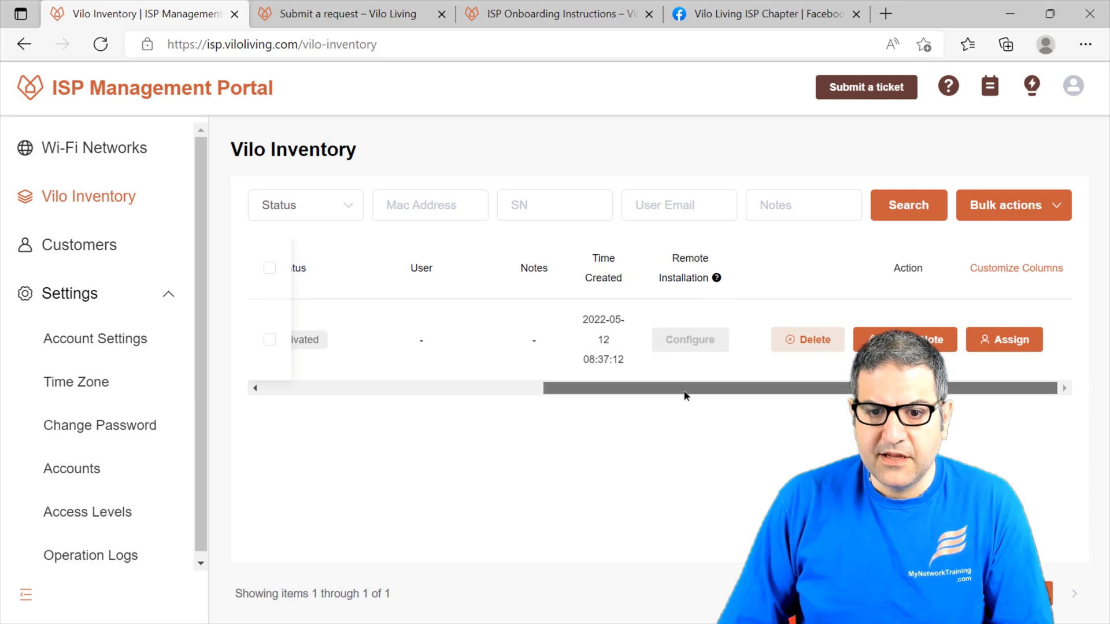
pyautogui.moveTo(684, 390); pyautogui.dragTo(328, 387)
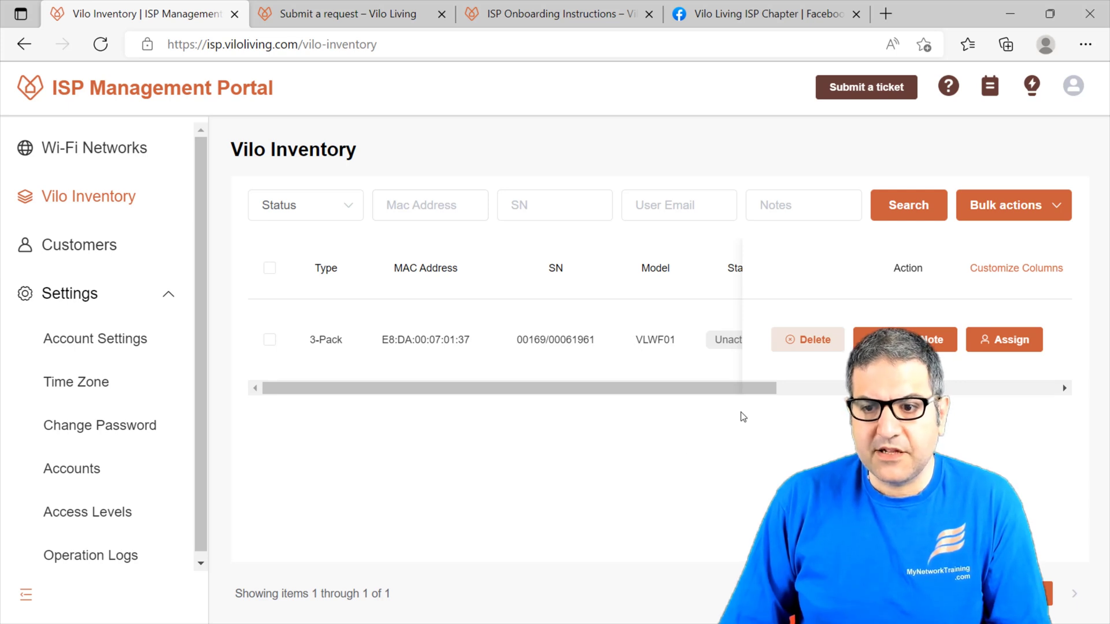
# Review the fields of the Add Customer form without adding anyone, and check the existing customer's entry in the Customers list.
pyautogui.click(88, 247)
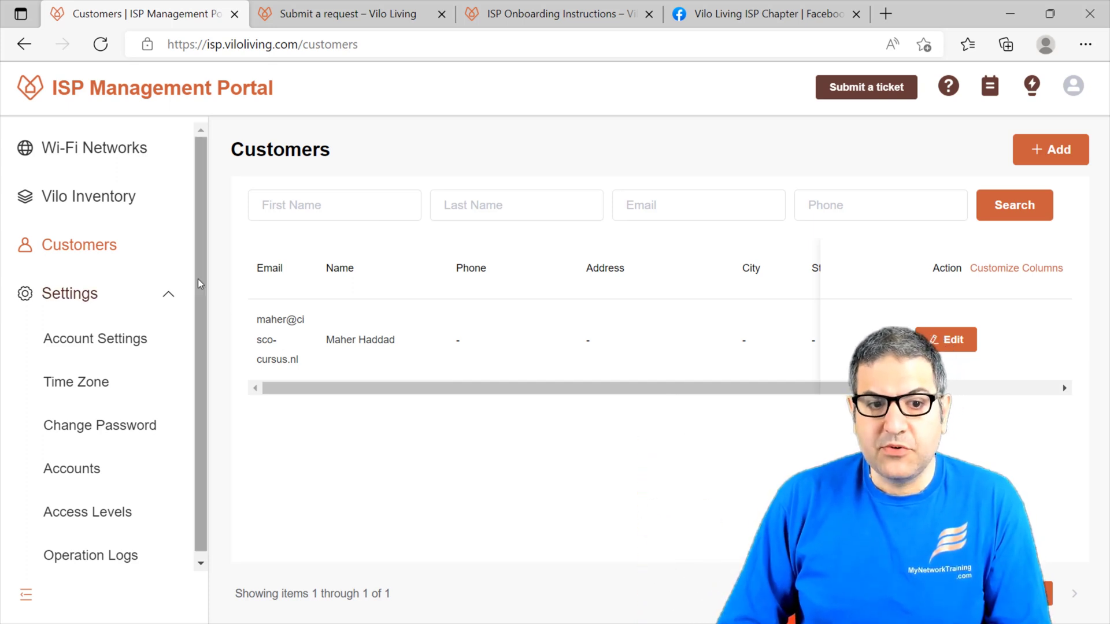
pyautogui.click(1062, 149)
pyautogui.click(808, 168)
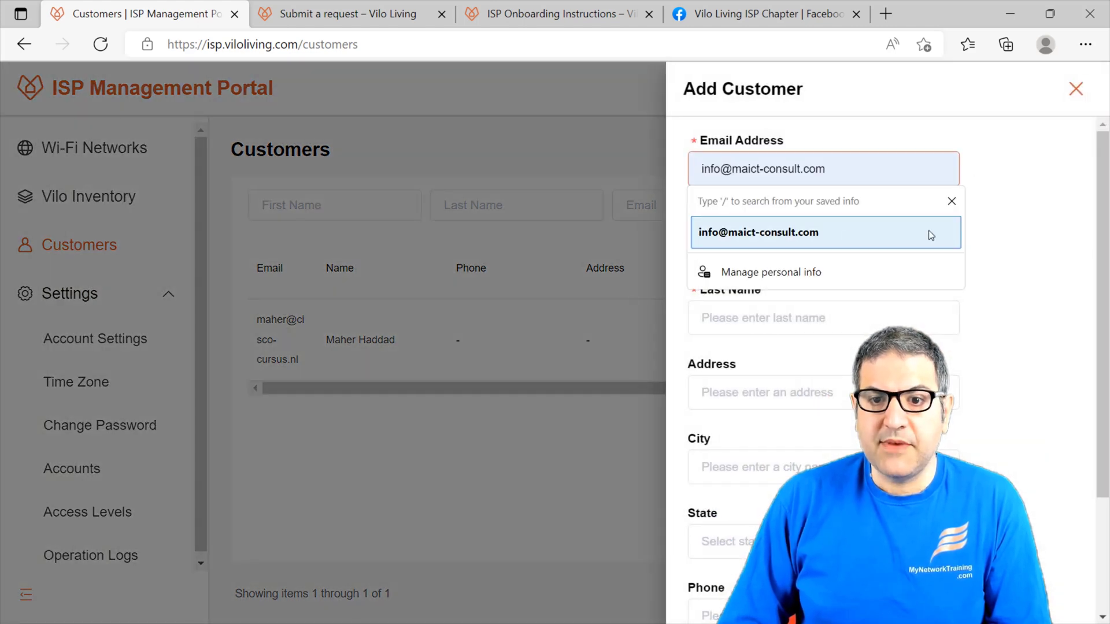
pyautogui.click(1034, 189)
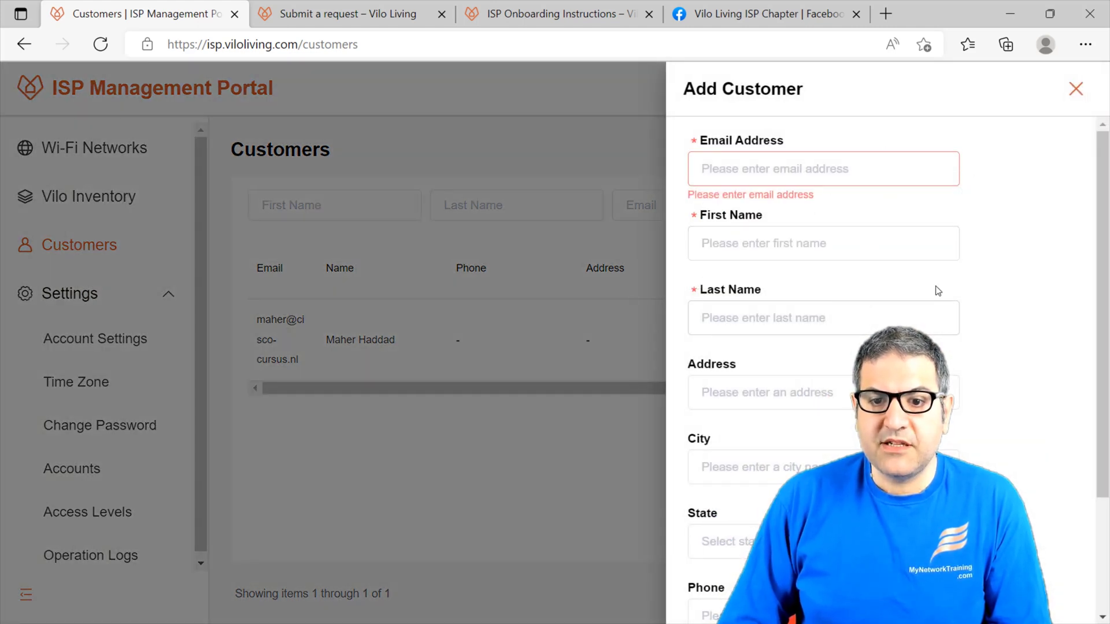
pyautogui.click(1075, 90)
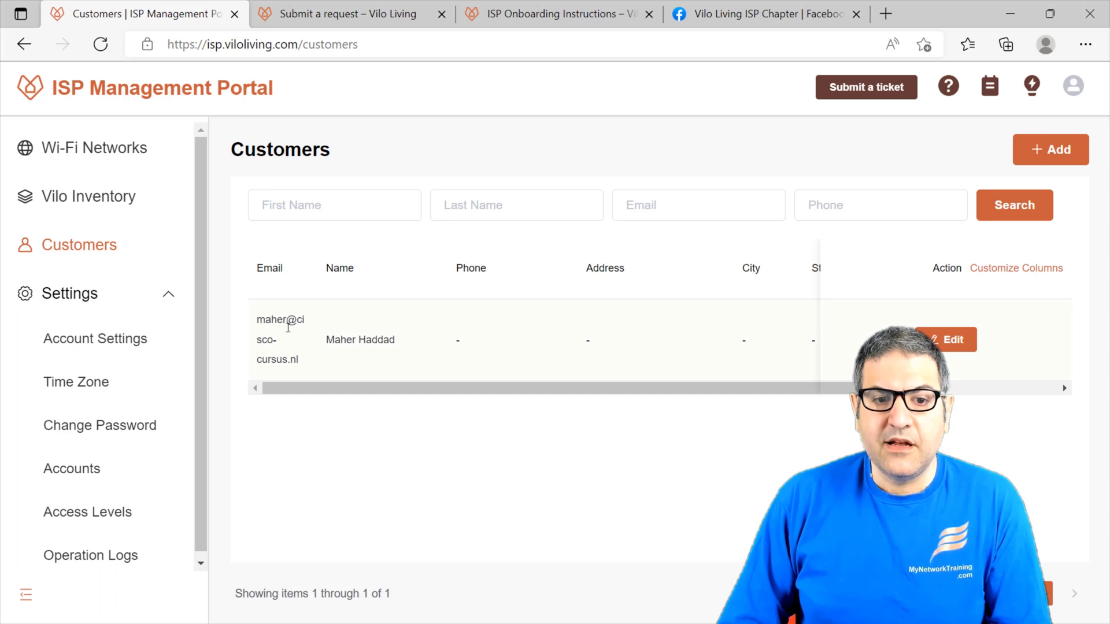
pyautogui.moveTo(312, 365); pyautogui.dragTo(280, 289)
pyautogui.click(369, 331)
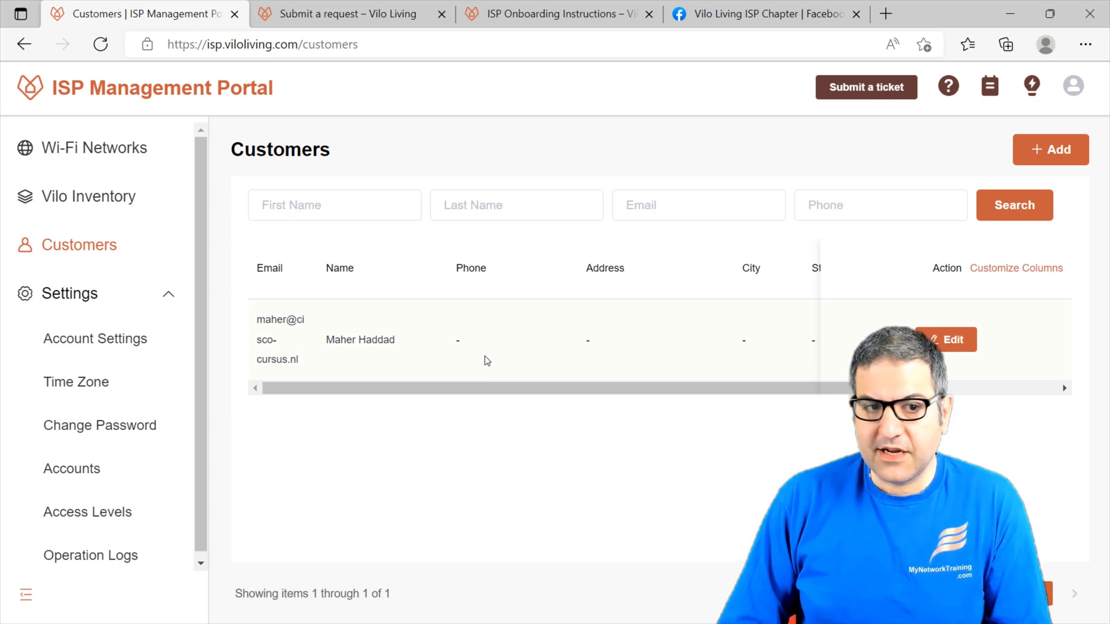
# Select the 3-Pack in the Vilo Inventory and assign it to the existing customer.
pyautogui.click(93, 201)
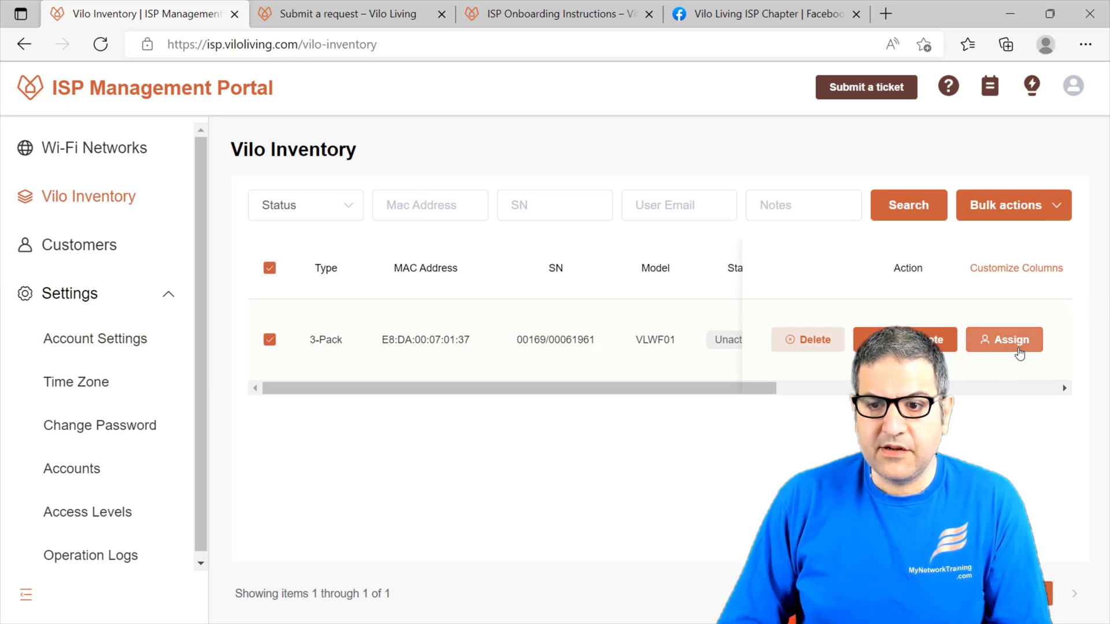
pyautogui.click(1035, 339)
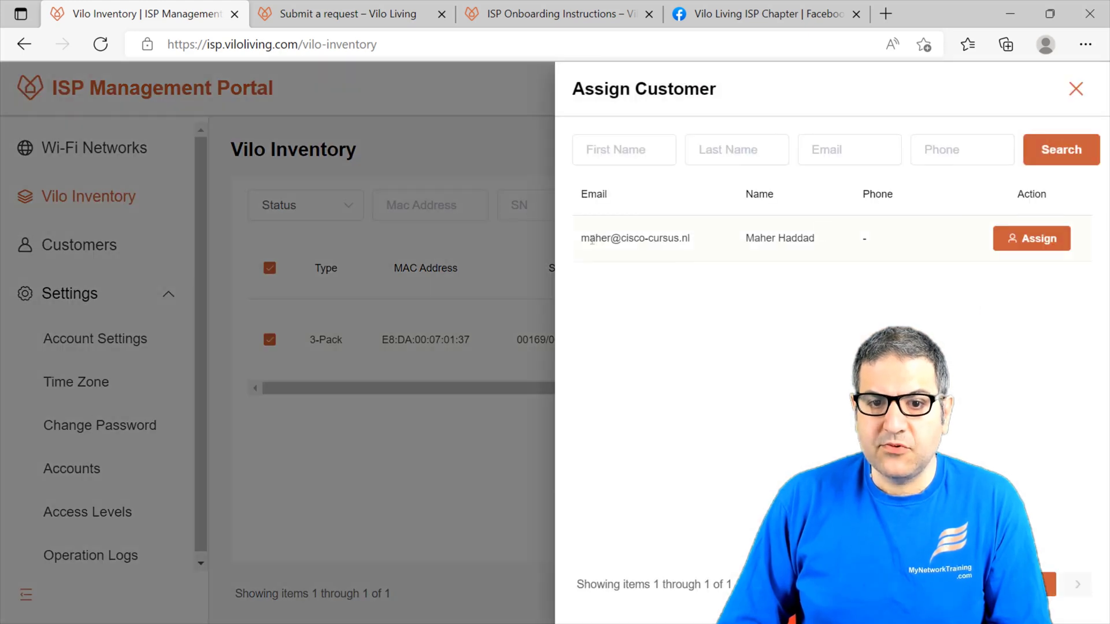
pyautogui.moveTo(592, 239); pyautogui.dragTo(696, 258)
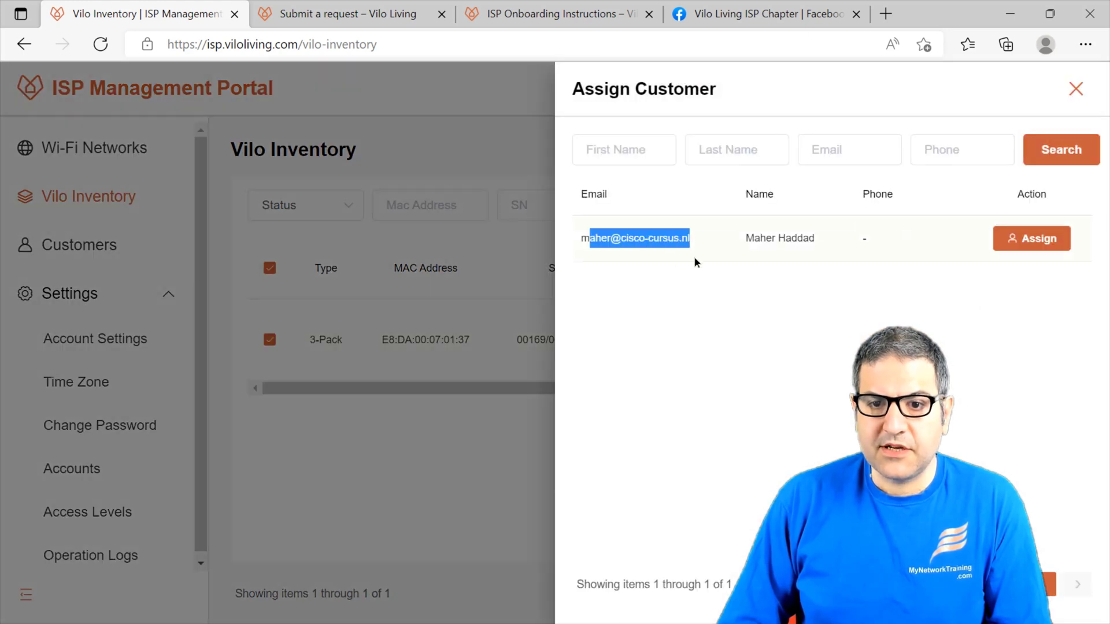
pyautogui.click(1047, 243)
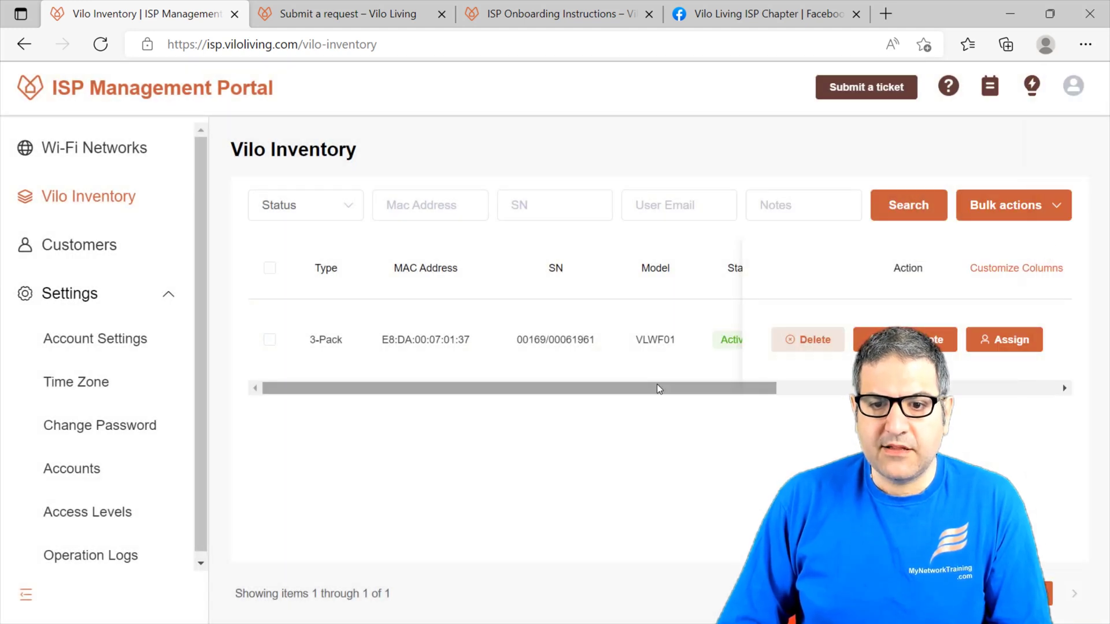
# Check the assigned 3-Pack's Status and User columns in the inventory and return to the Customers list.
pyautogui.moveTo(657, 383); pyautogui.dragTo(685, 386)
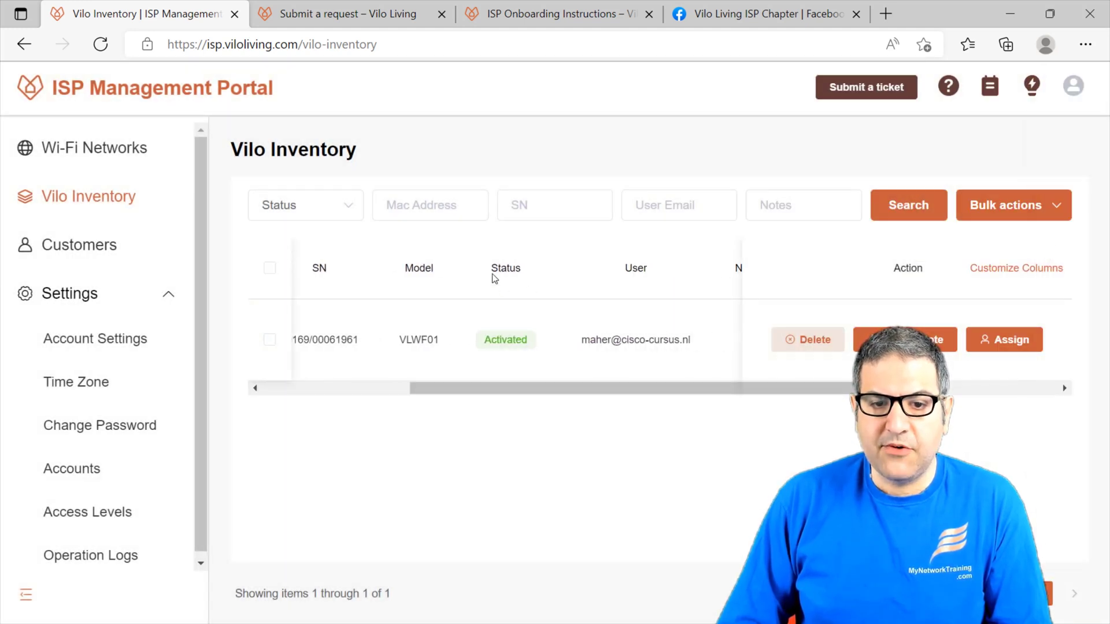
pyautogui.moveTo(543, 387); pyautogui.dragTo(661, 414)
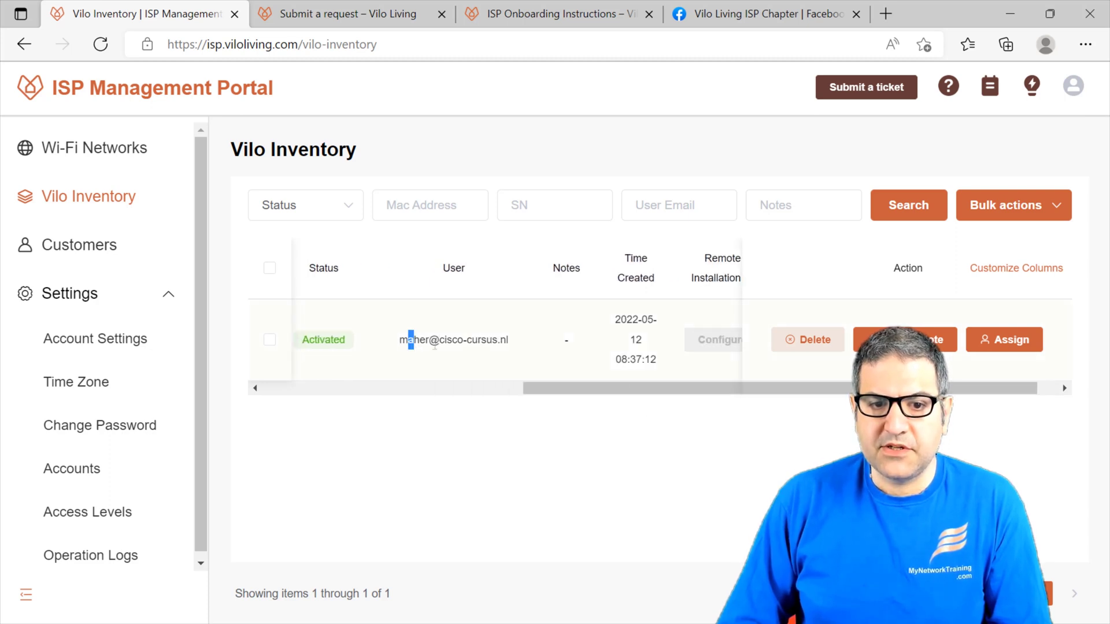
pyautogui.moveTo(434, 345); pyautogui.dragTo(260, 370)
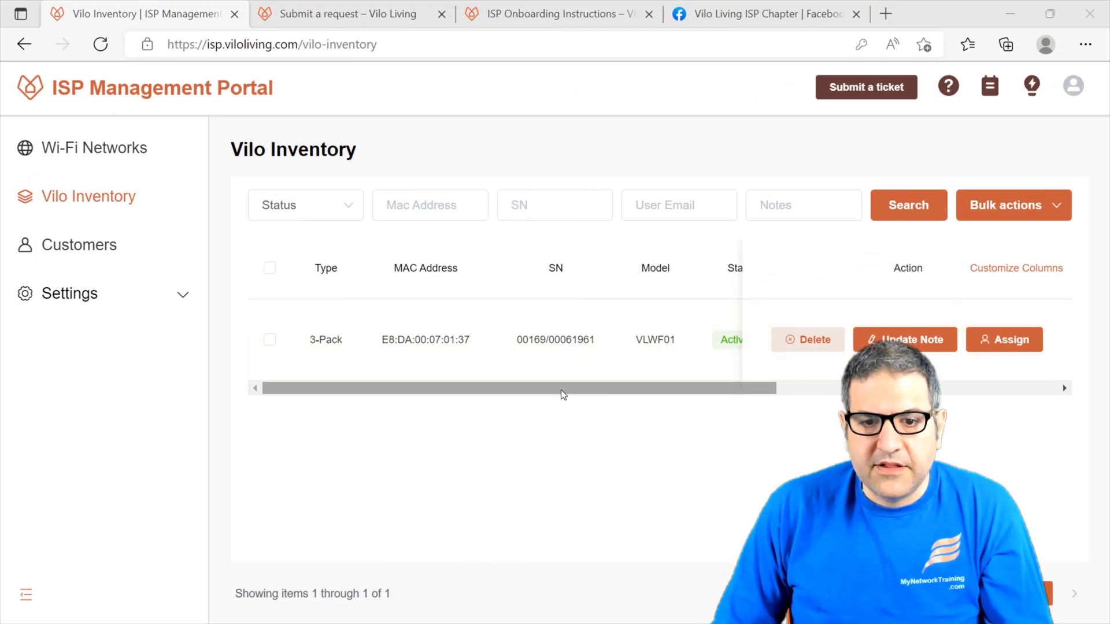
pyautogui.moveTo(563, 395); pyautogui.dragTo(417, 369)
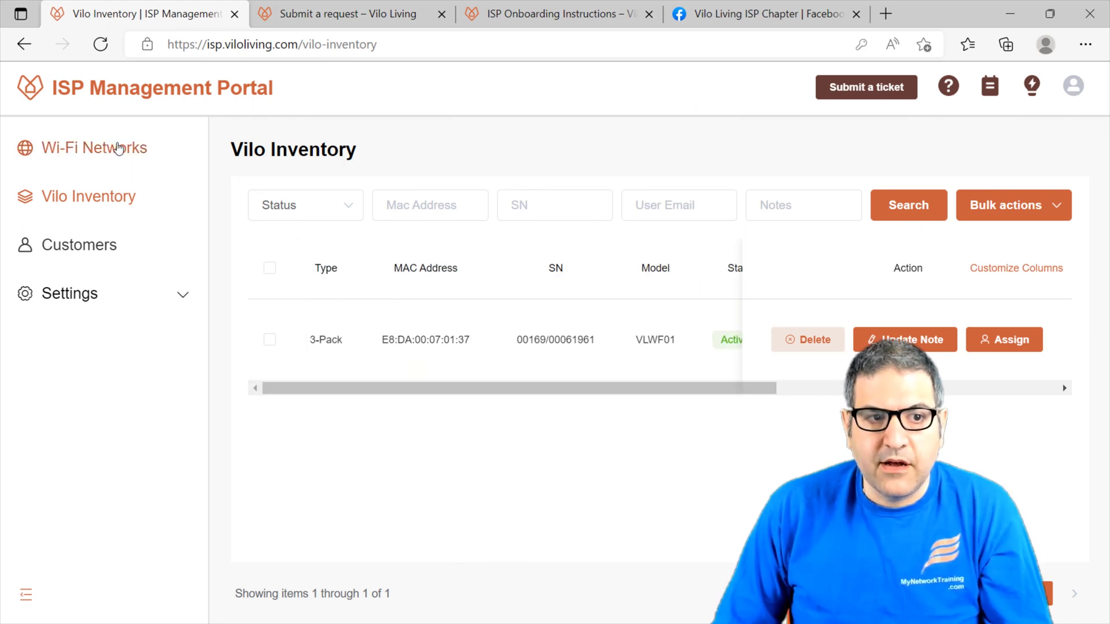
pyautogui.click(108, 247)
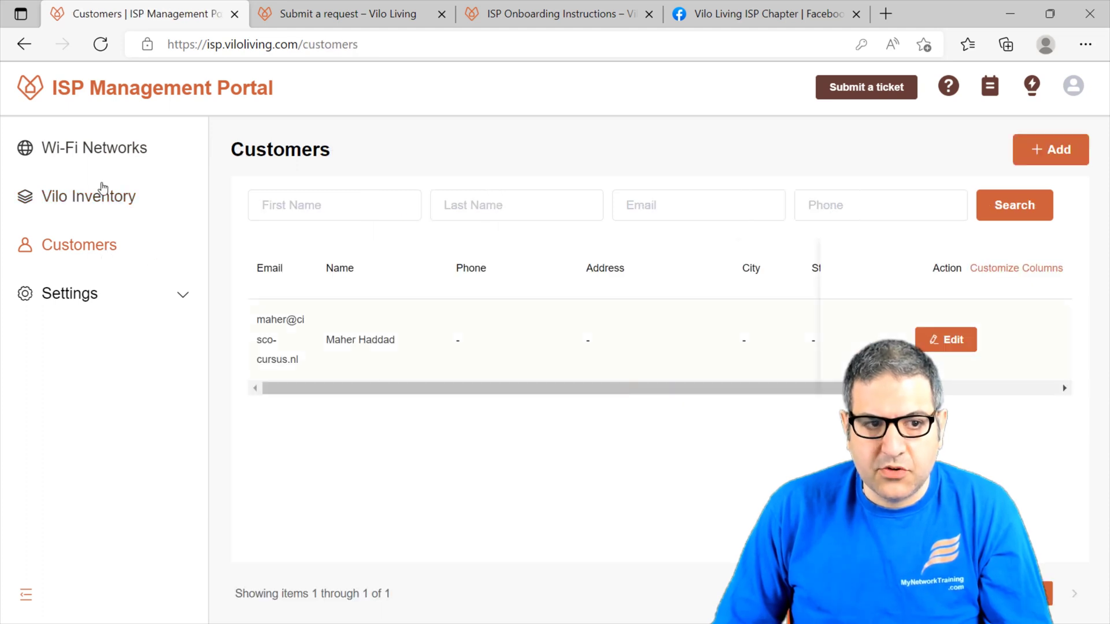
# Check the 3-Pack's Status and User columns in the Vilo Inventory again and open the Wi-Fi Networks list.
pyautogui.click(84, 197)
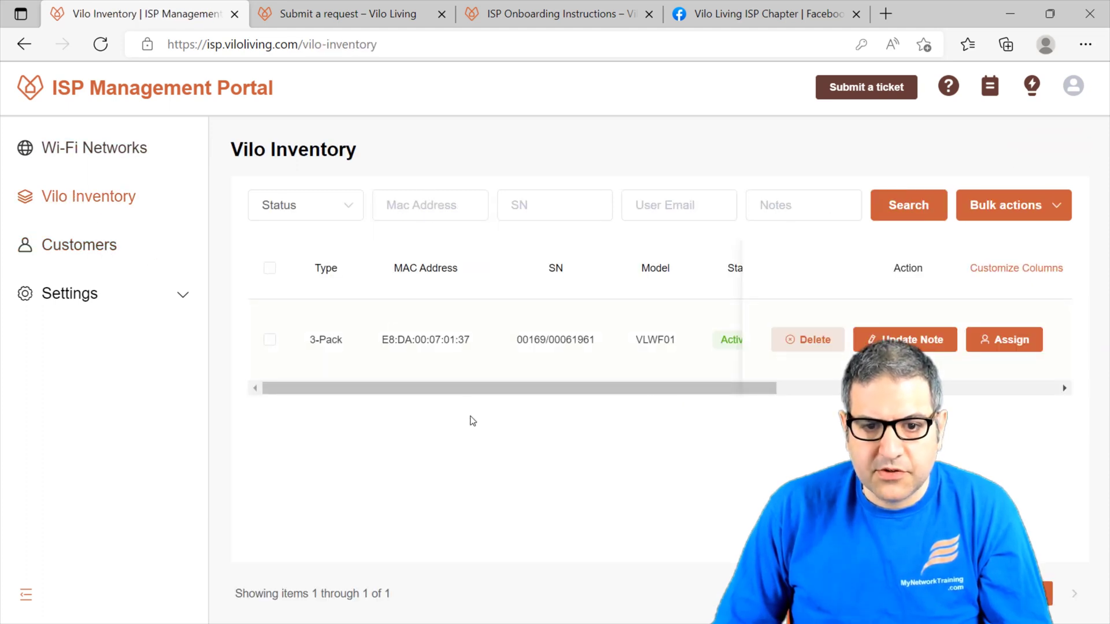
pyautogui.hscroll(6, 458, 393)
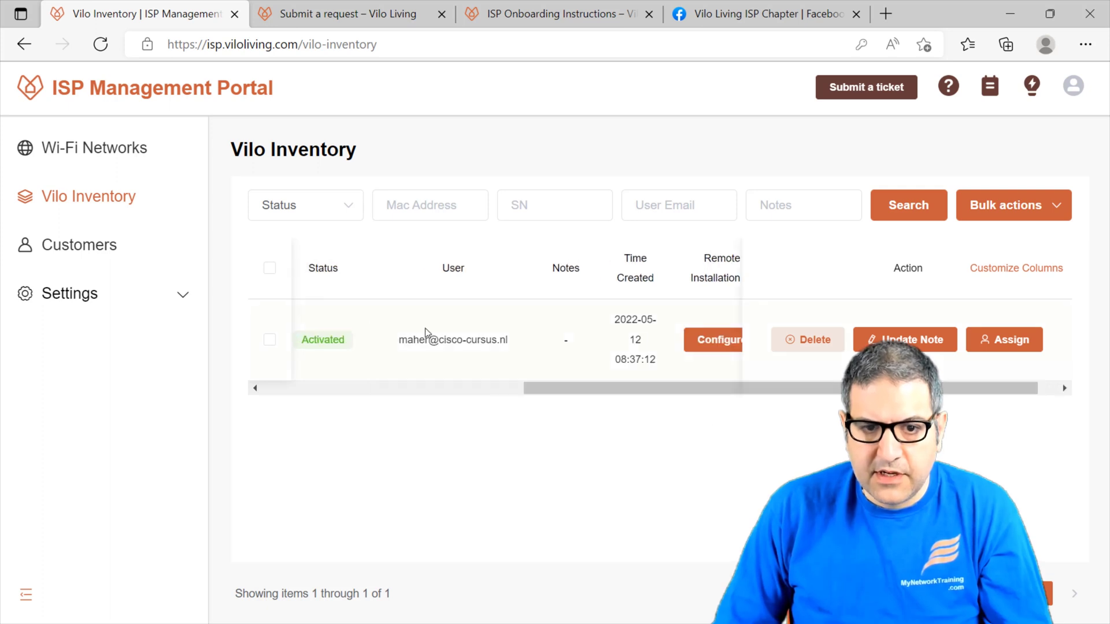
pyautogui.hscroll(-6, 599, 393)
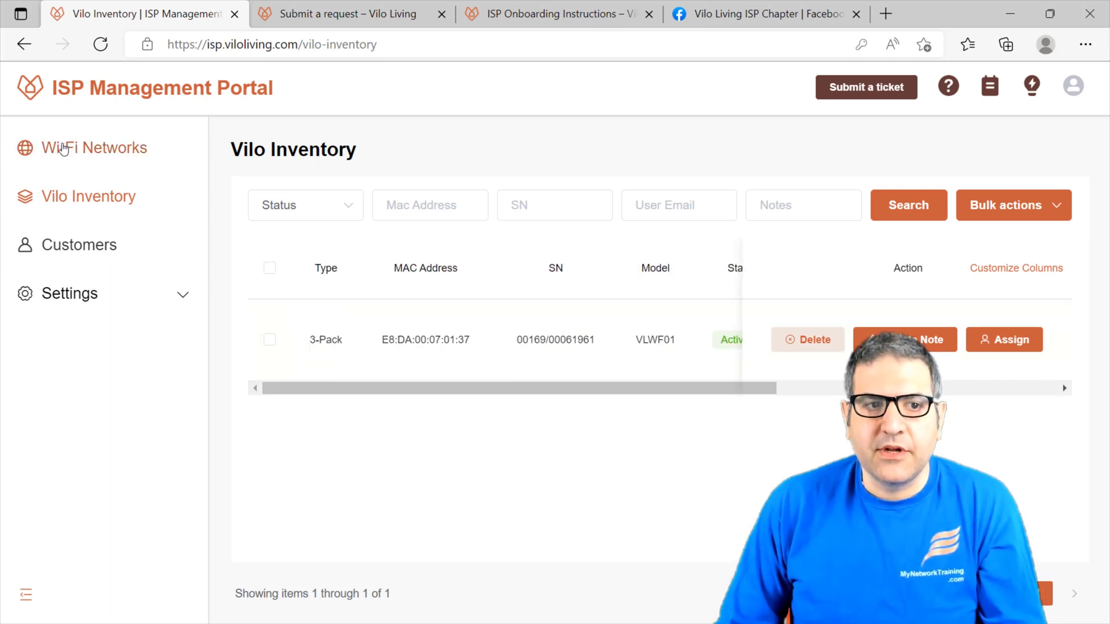
pyautogui.click(64, 149)
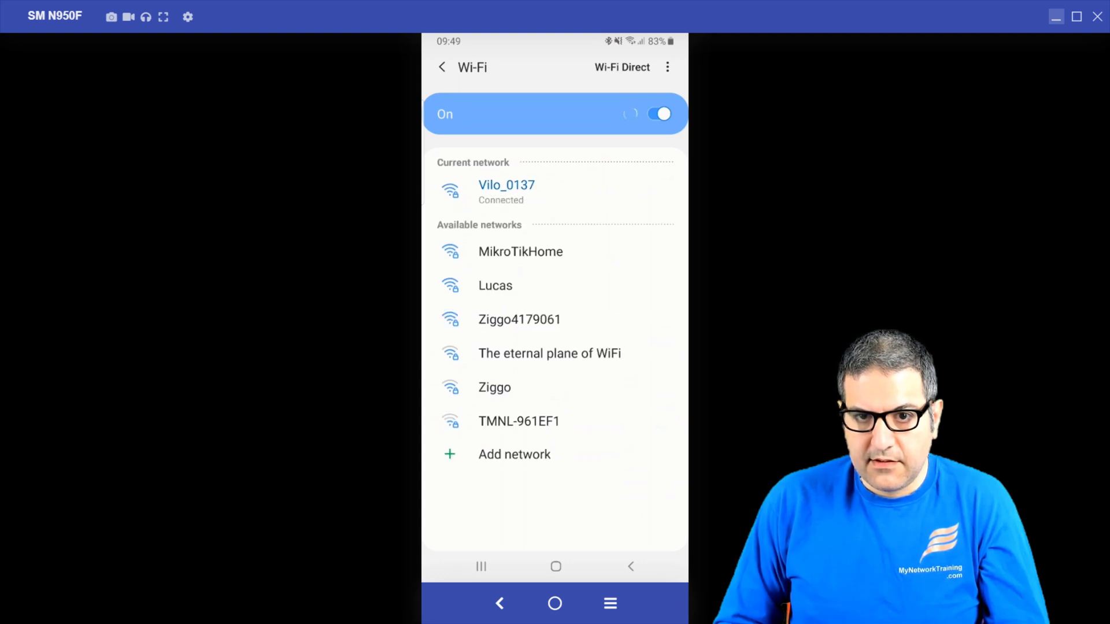
# On the phone, leave the Wi-Fi settings and add the connected Vilo_0137 to the account in the Vilo app.
pyautogui.click(442, 67)
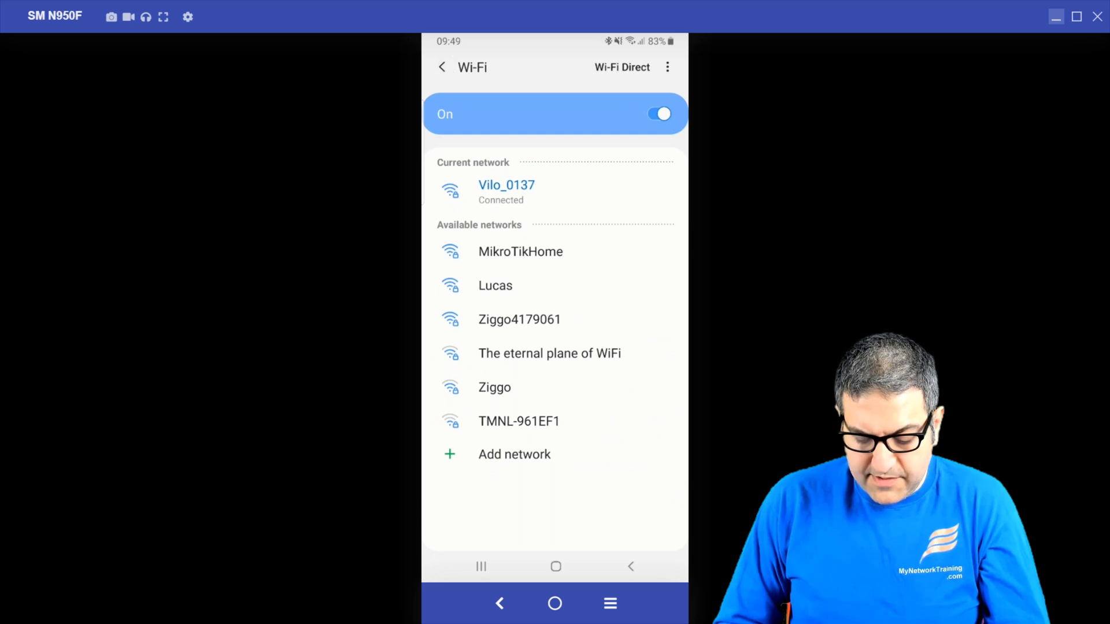
pyautogui.click(441, 67)
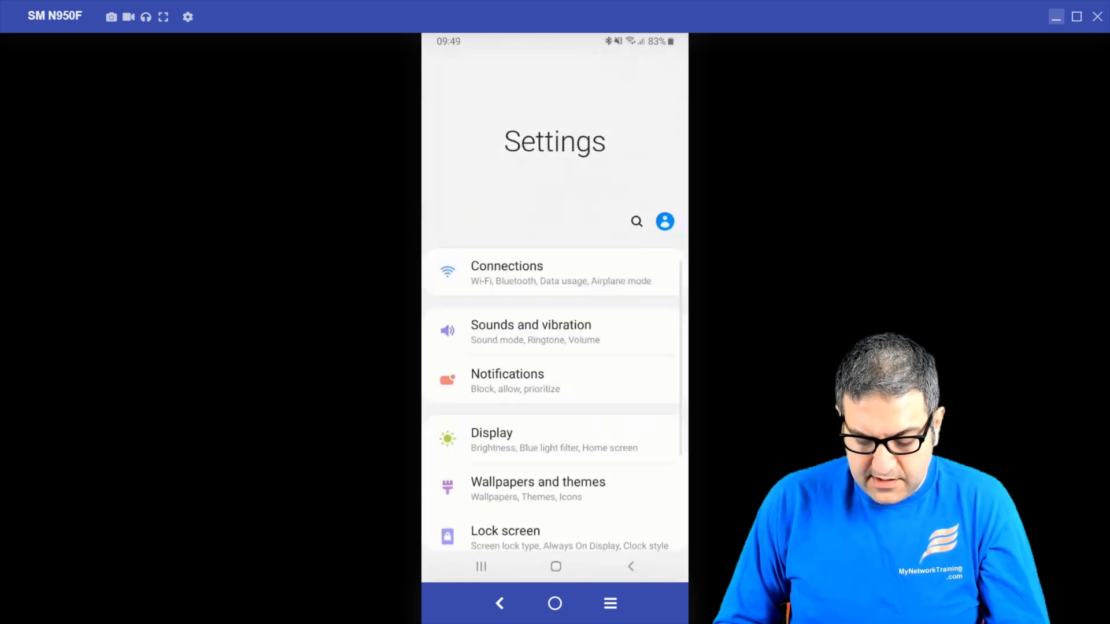
pyautogui.click(630, 566)
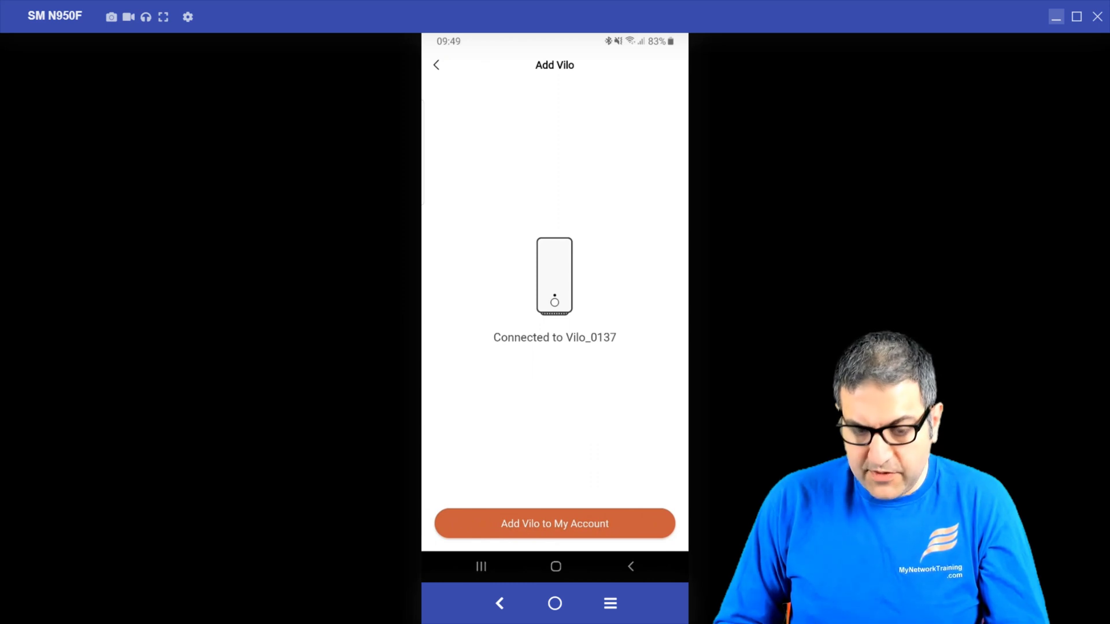
pyautogui.click(554, 523)
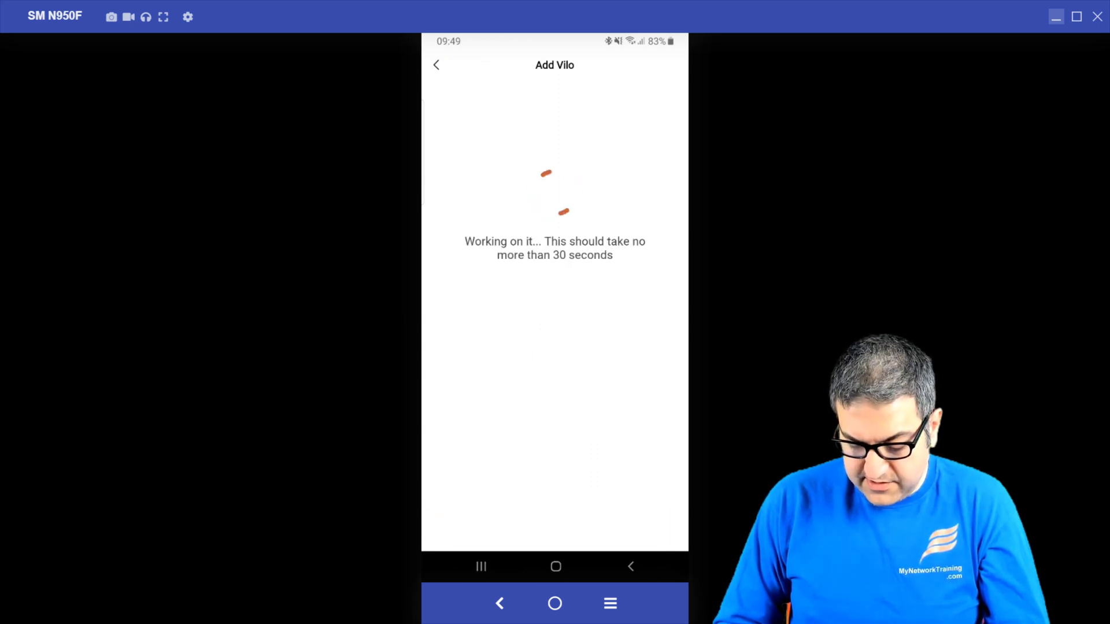
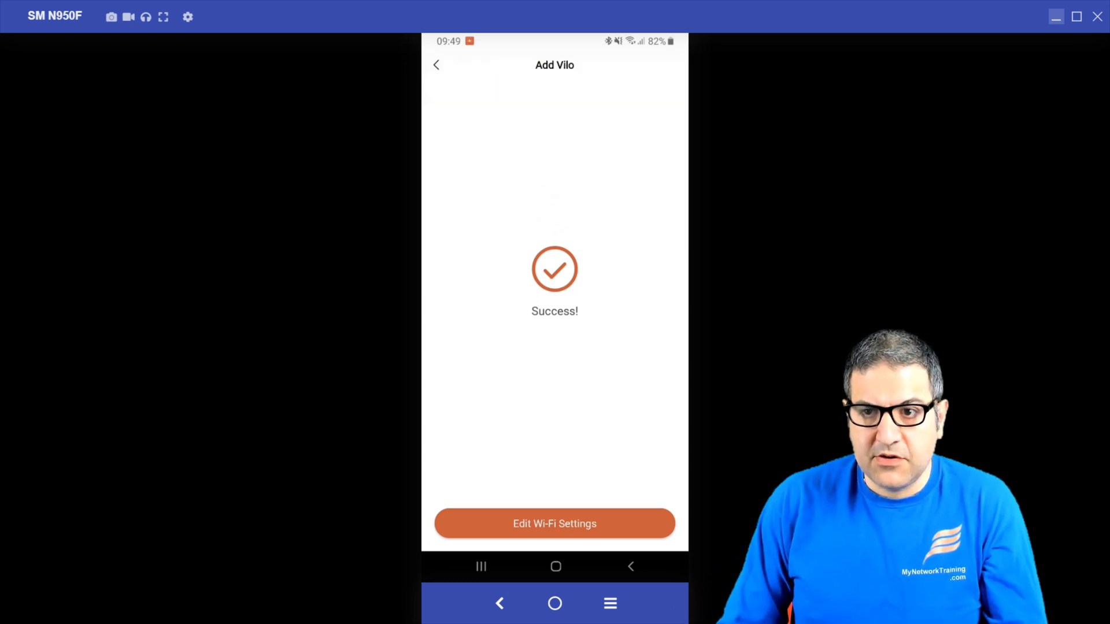
# Switch back to the ISP portal, reload the Wi-Fi Networks list and examine the Vilo_0137 network's user email, status, internet access and uptime columns.
pyautogui.click(1054, 17)
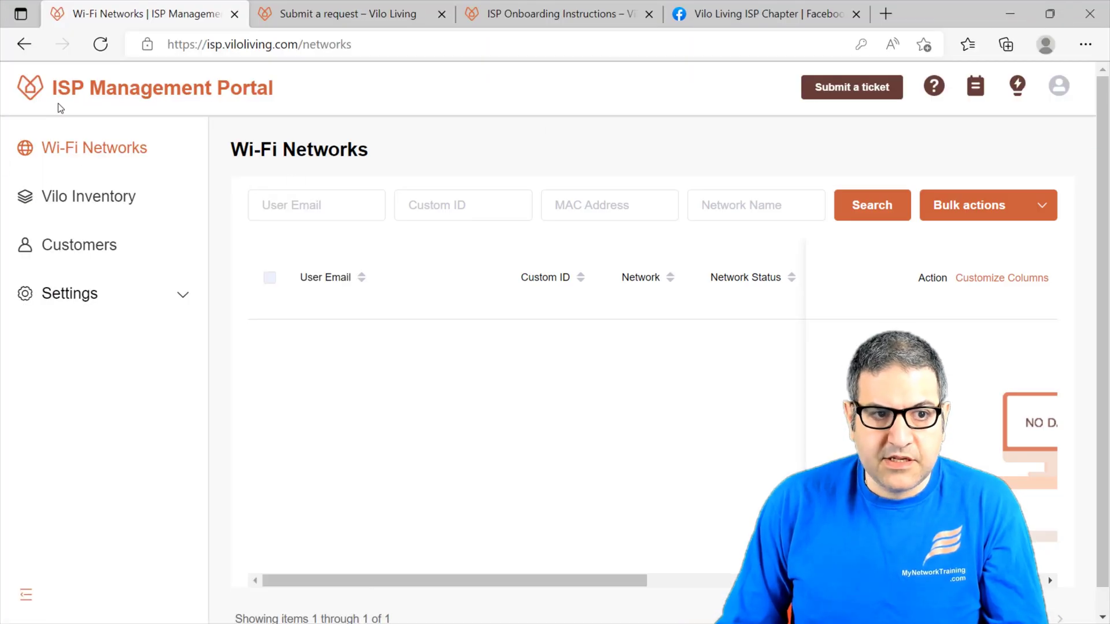
pyautogui.click(102, 44)
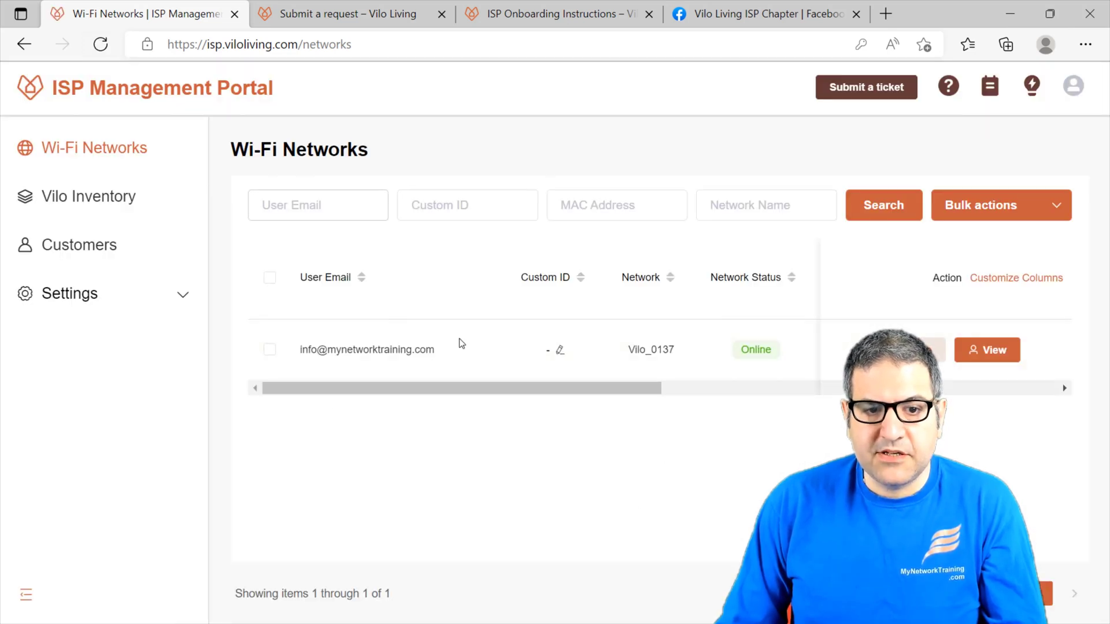
pyautogui.moveTo(459, 386); pyautogui.dragTo(439, 357)
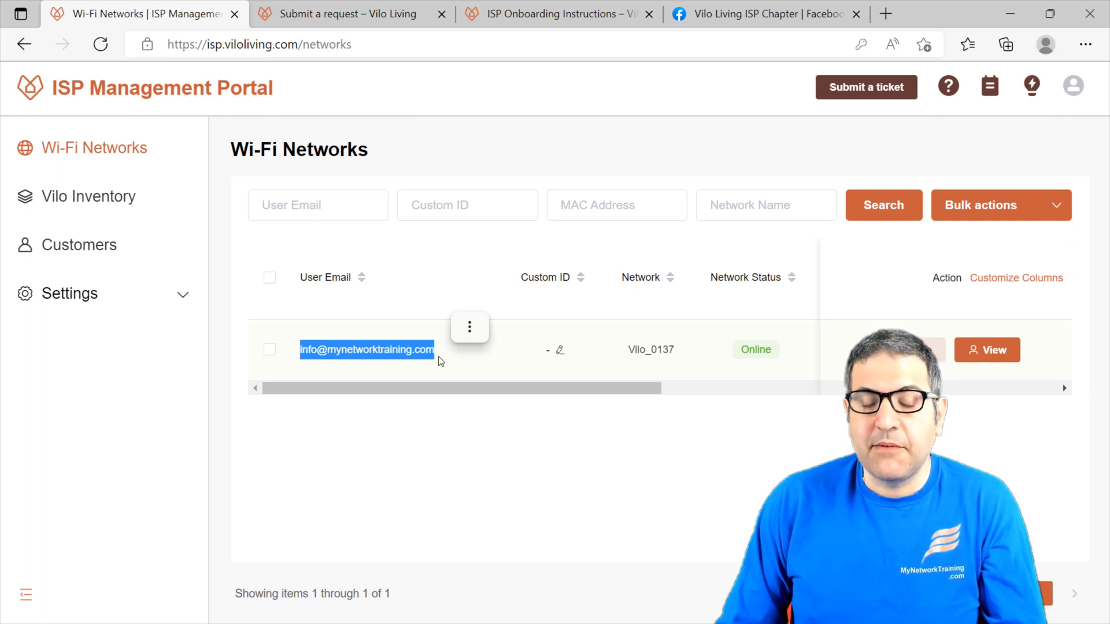
pyautogui.click(469, 327)
pyautogui.click(343, 389)
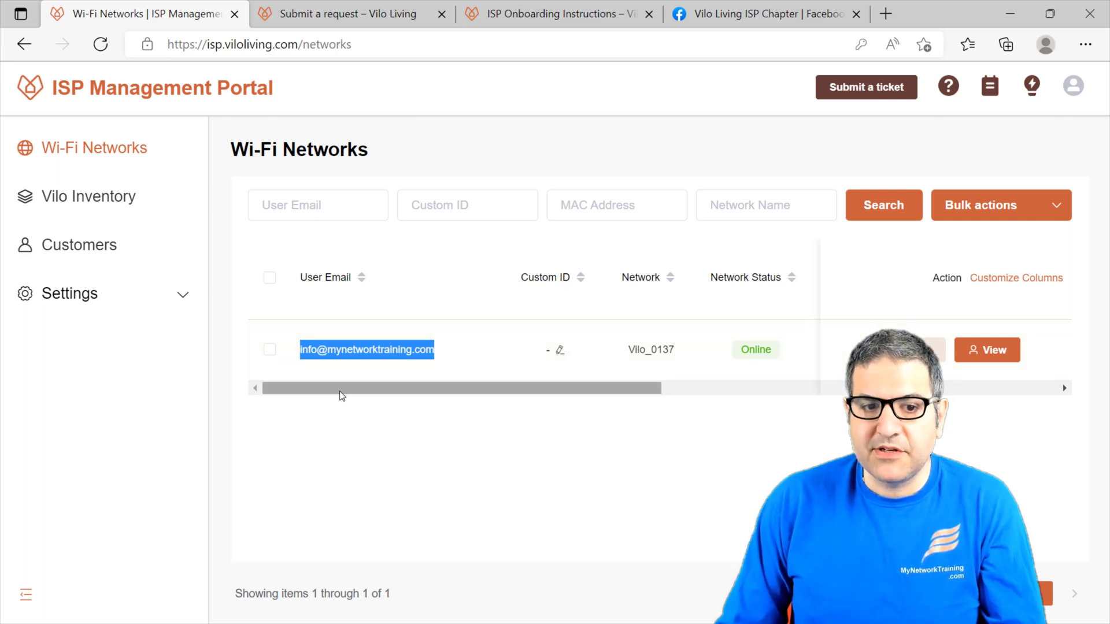
pyautogui.moveTo(340, 391); pyautogui.dragTo(463, 380)
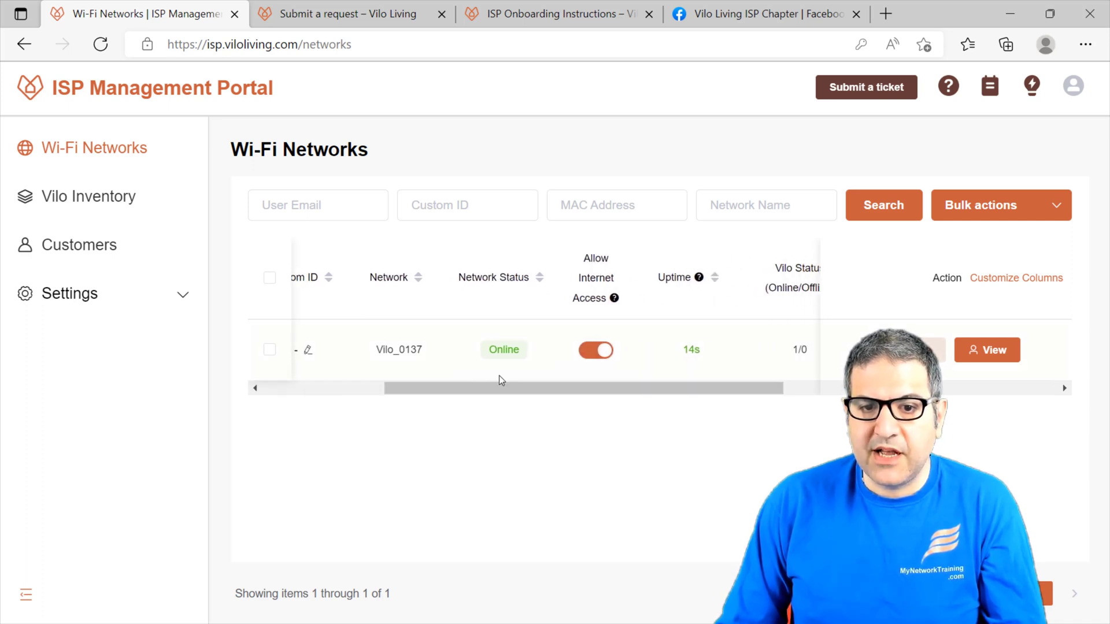
pyautogui.moveTo(594, 390); pyautogui.dragTo(569, 388)
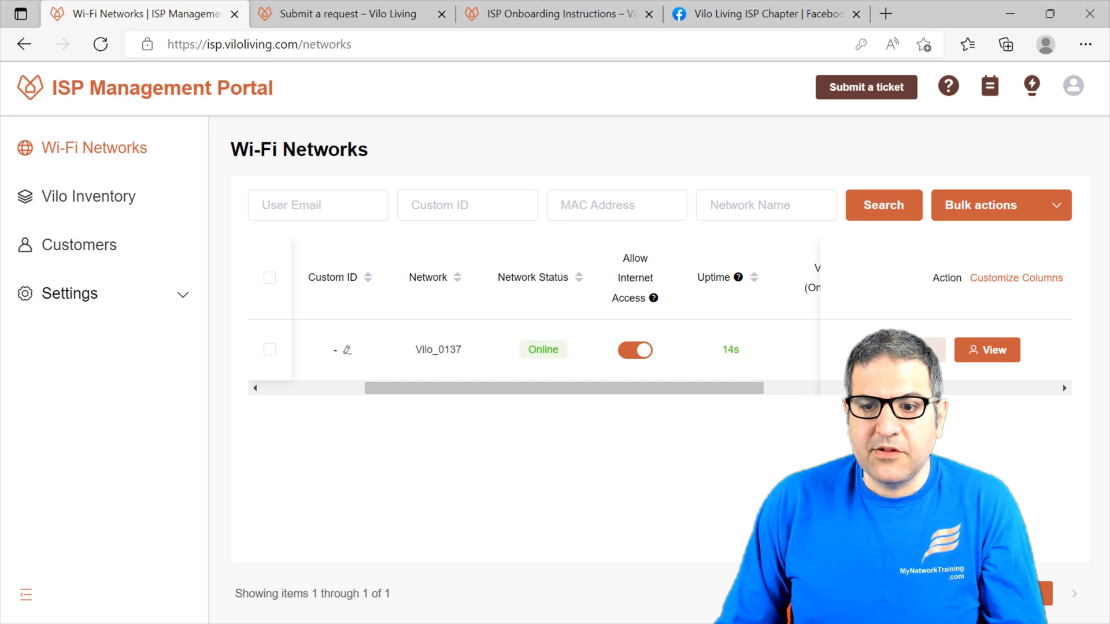
# View the Vilo_0137 network's details and check the name of the device connected to it.
pyautogui.click(1005, 350)
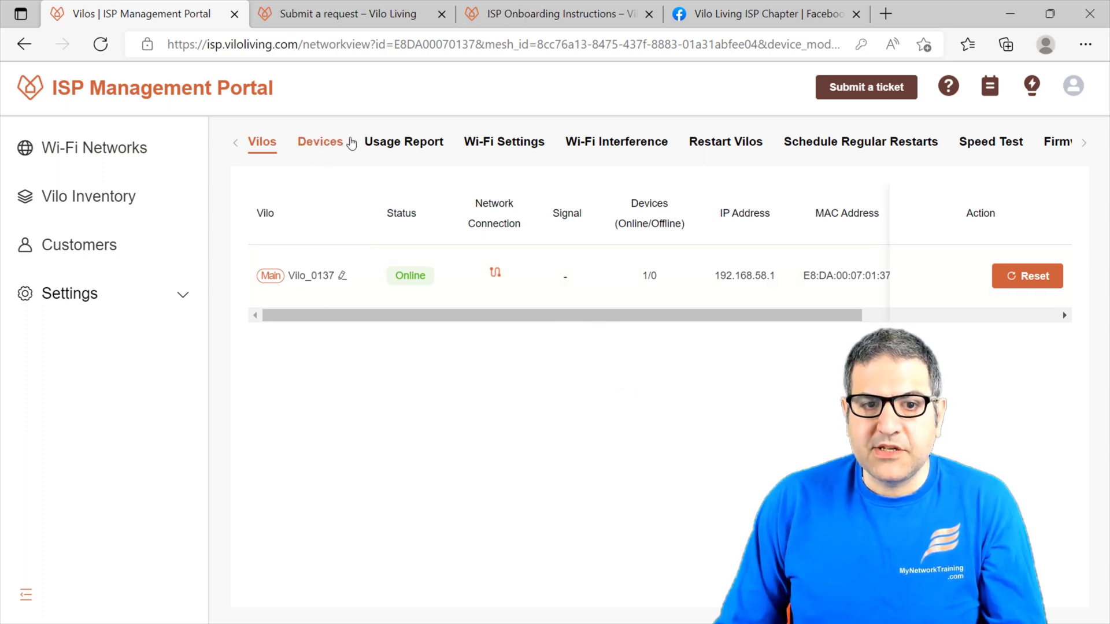
pyautogui.click(311, 148)
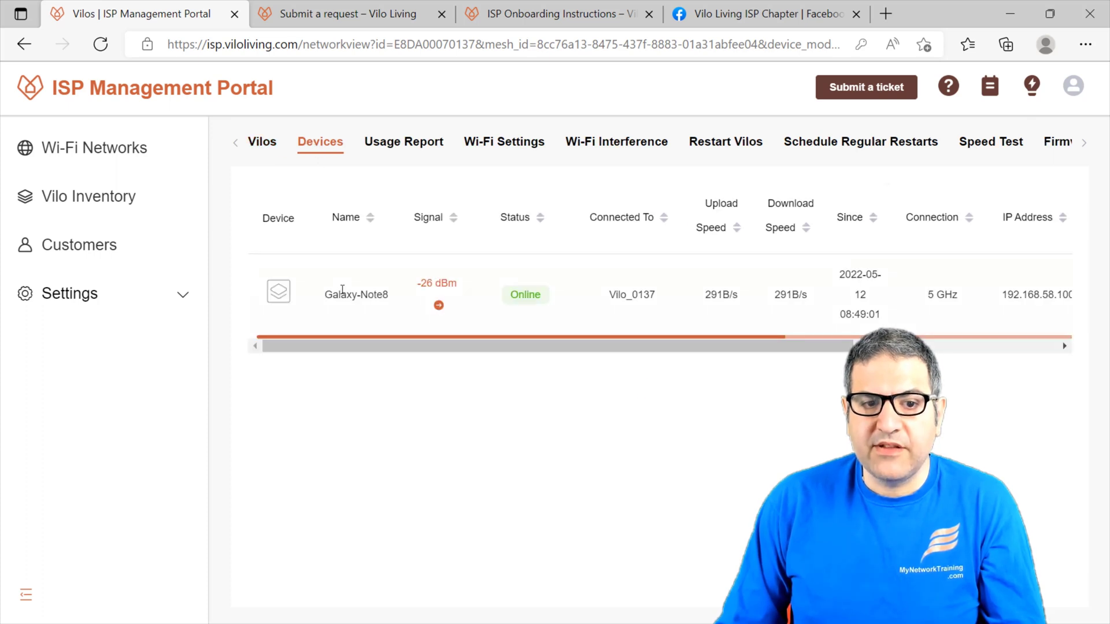
pyautogui.moveTo(325, 297); pyautogui.dragTo(383, 296)
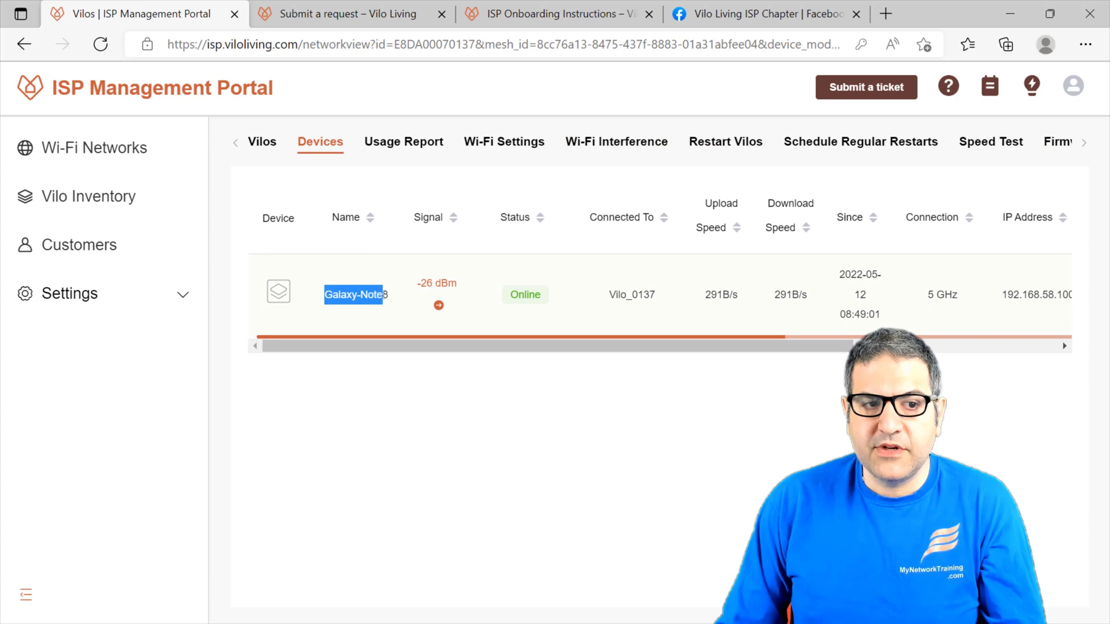
# Look at the network's Usage Report for the last 7 days and for today.
pyautogui.click(398, 152)
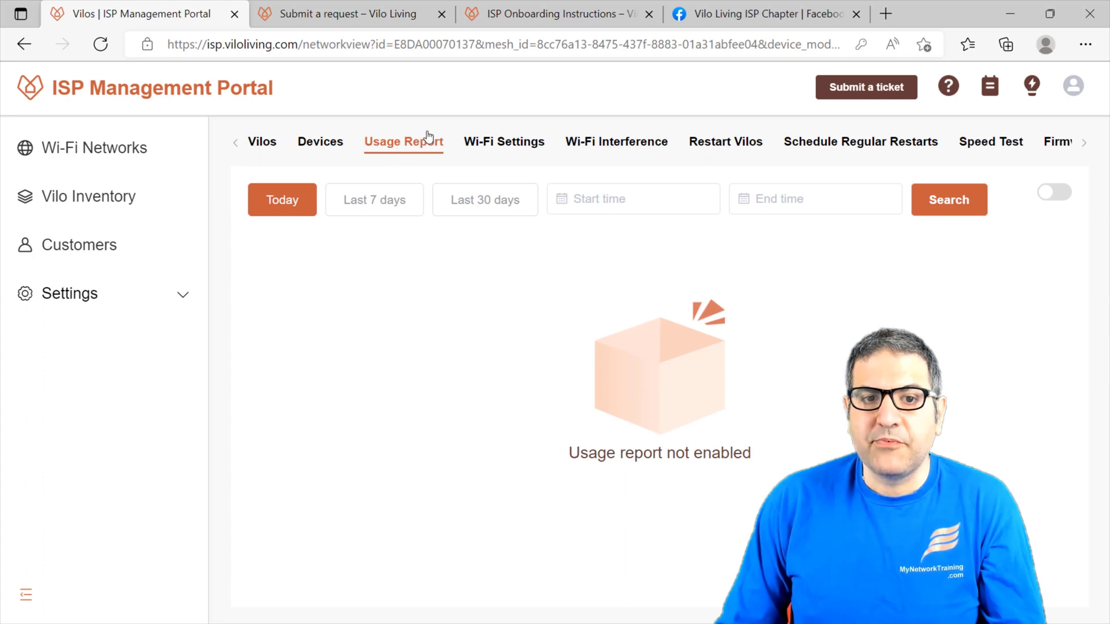
pyautogui.click(385, 209)
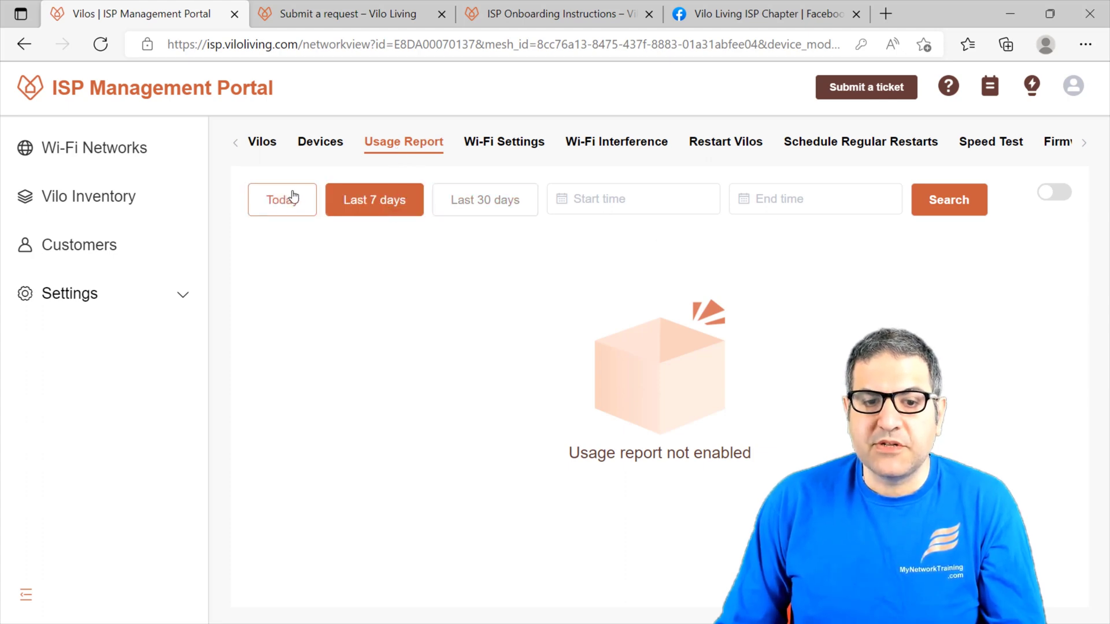
pyautogui.click(287, 214)
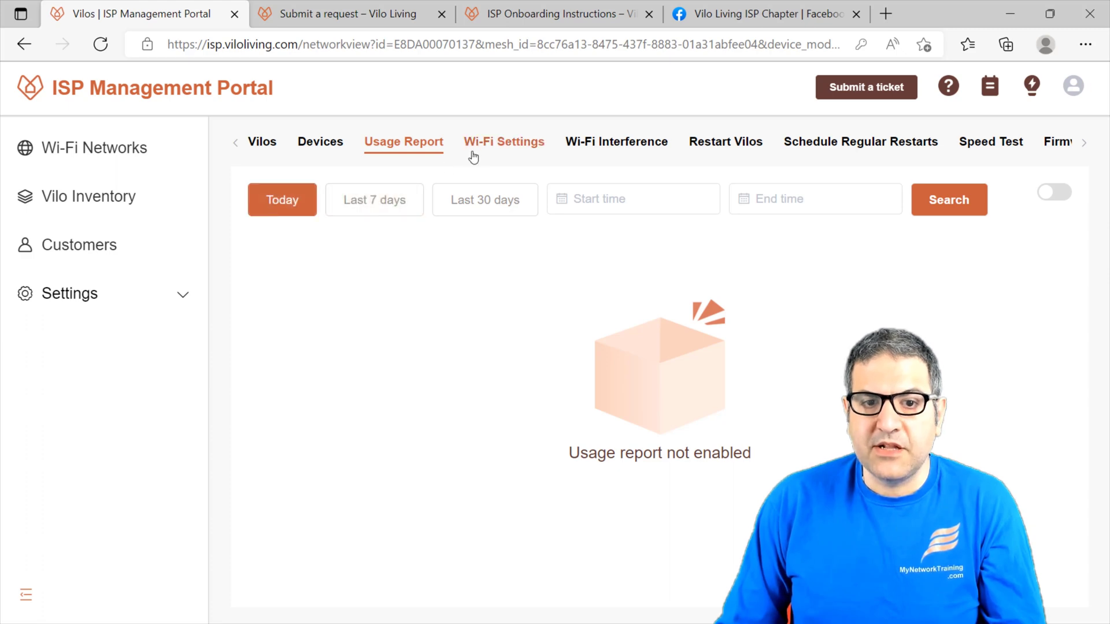
# Review the network's Wi-Fi Name, password field and Signal Strength options in the Wi-Fi Settings without changing them.
pyautogui.click(488, 148)
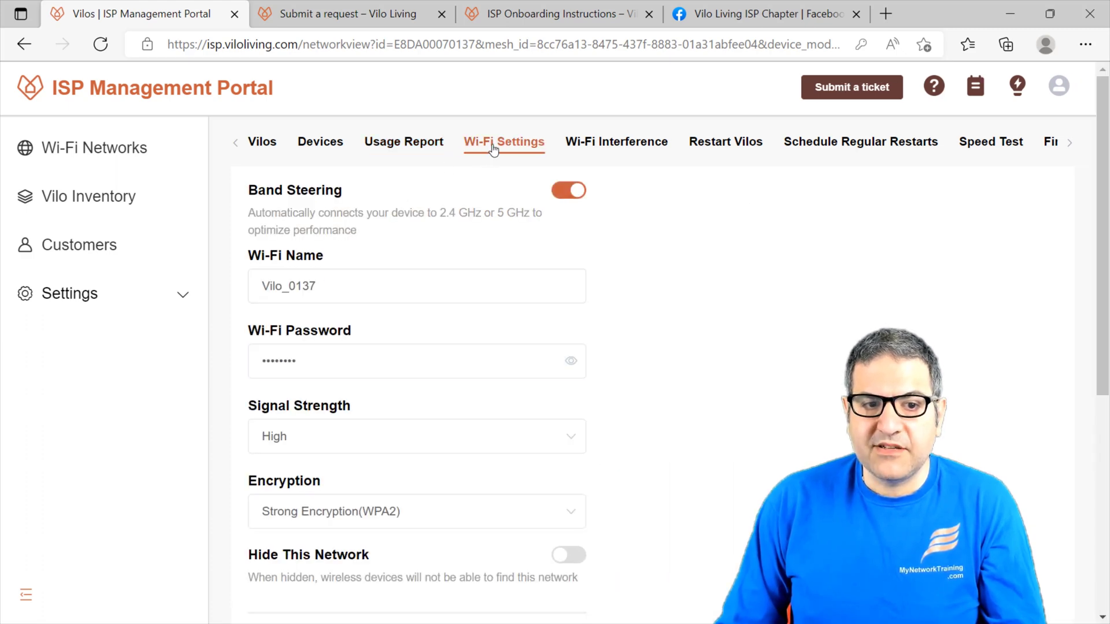
pyautogui.click(334, 279)
pyautogui.moveTo(335, 284); pyautogui.dragTo(236, 272)
pyautogui.click(747, 313)
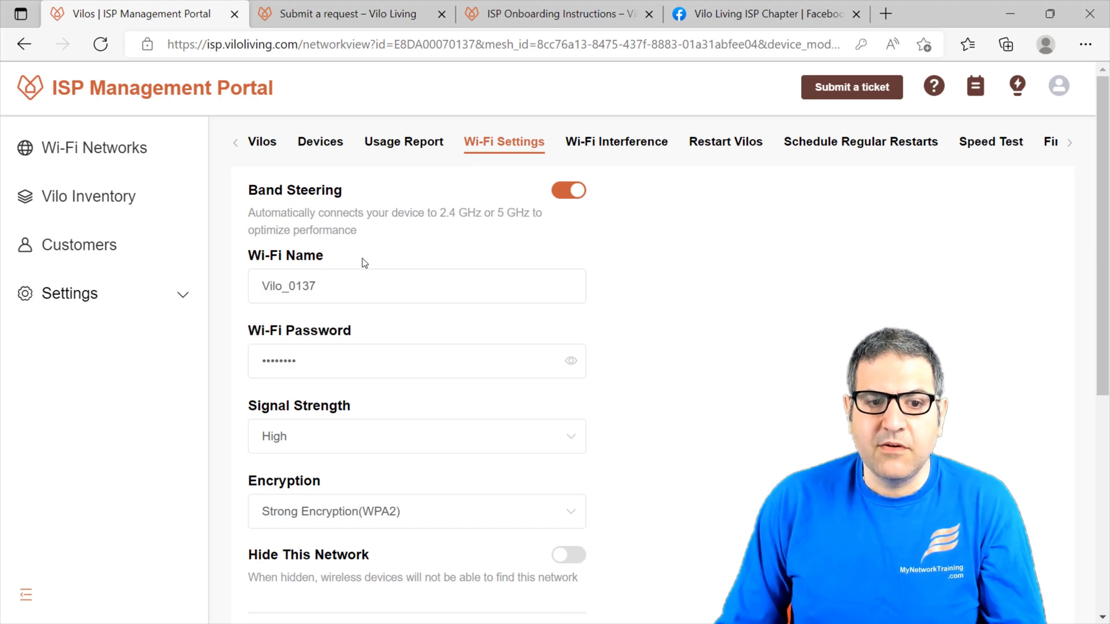
pyautogui.scroll(-2, 364, 263)
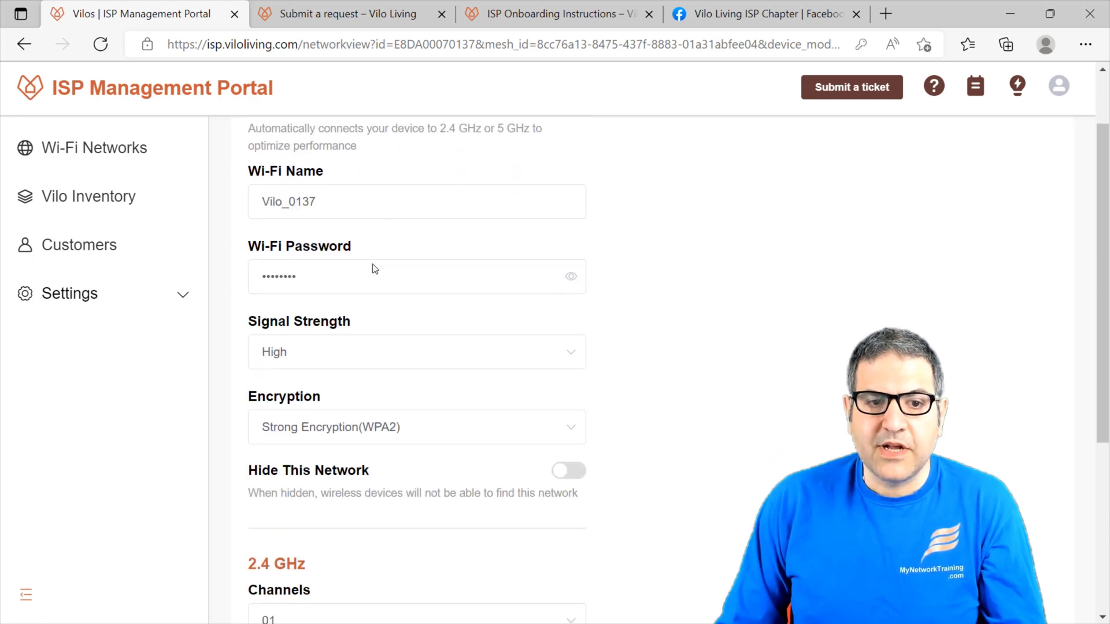
pyautogui.scroll(-2, 339, 279)
pyautogui.click(332, 272)
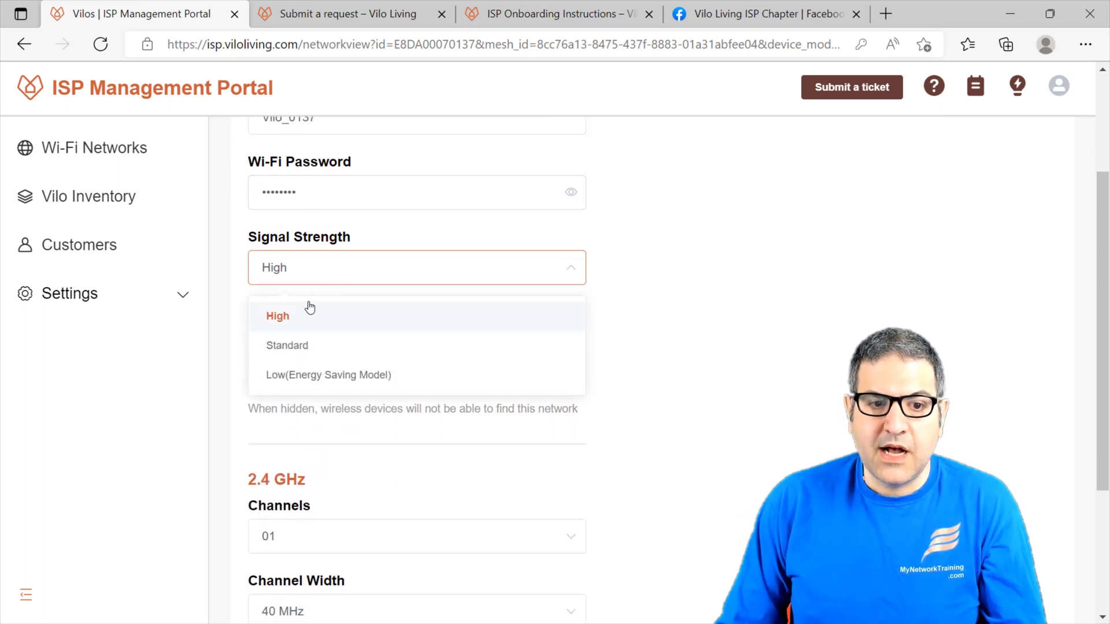
pyautogui.click(687, 277)
# Review the Encryption, Hide This Network and 2.4 GHz and 5 GHz channel settings without changing them.
pyautogui.scroll(-2, 570, 280)
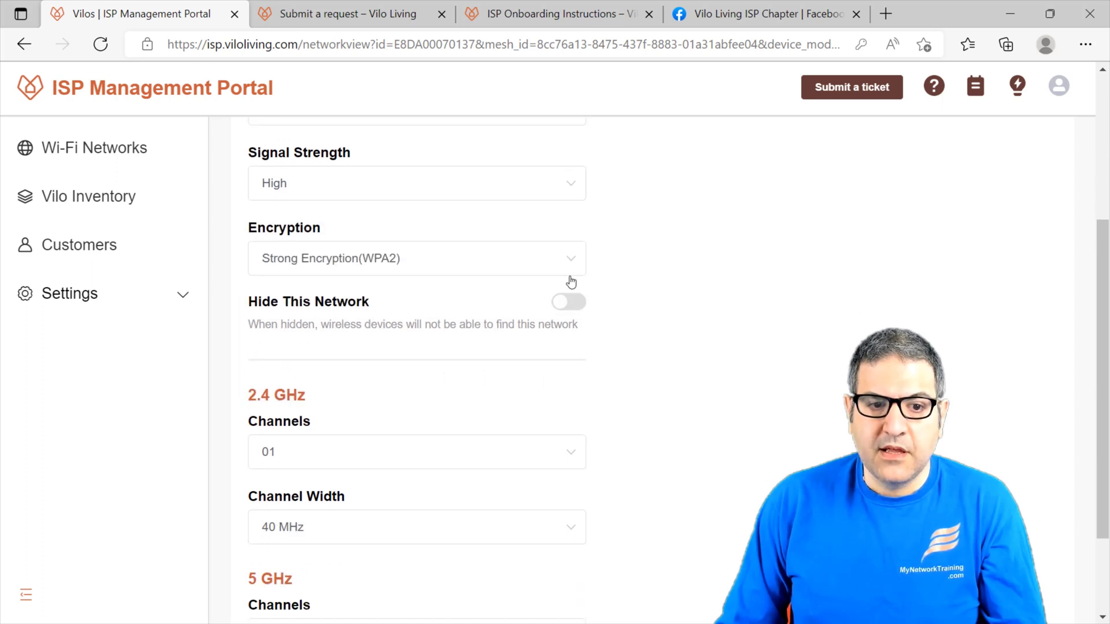
pyautogui.click(405, 261)
pyautogui.click(404, 259)
pyautogui.scroll(-2, 487, 240)
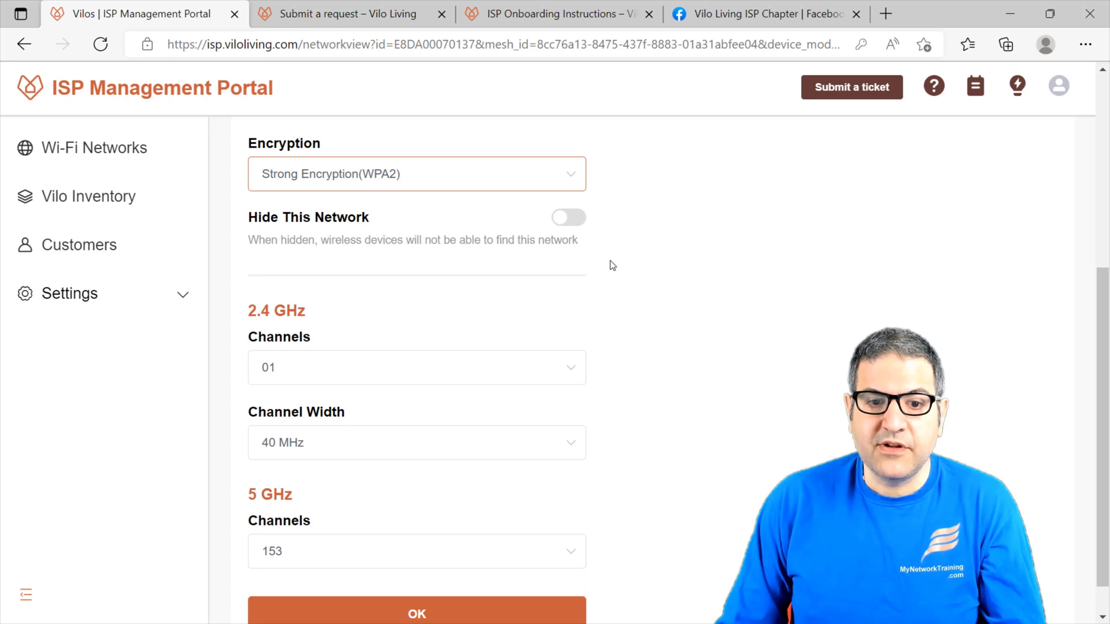
pyautogui.scroll(-1, 583, 295)
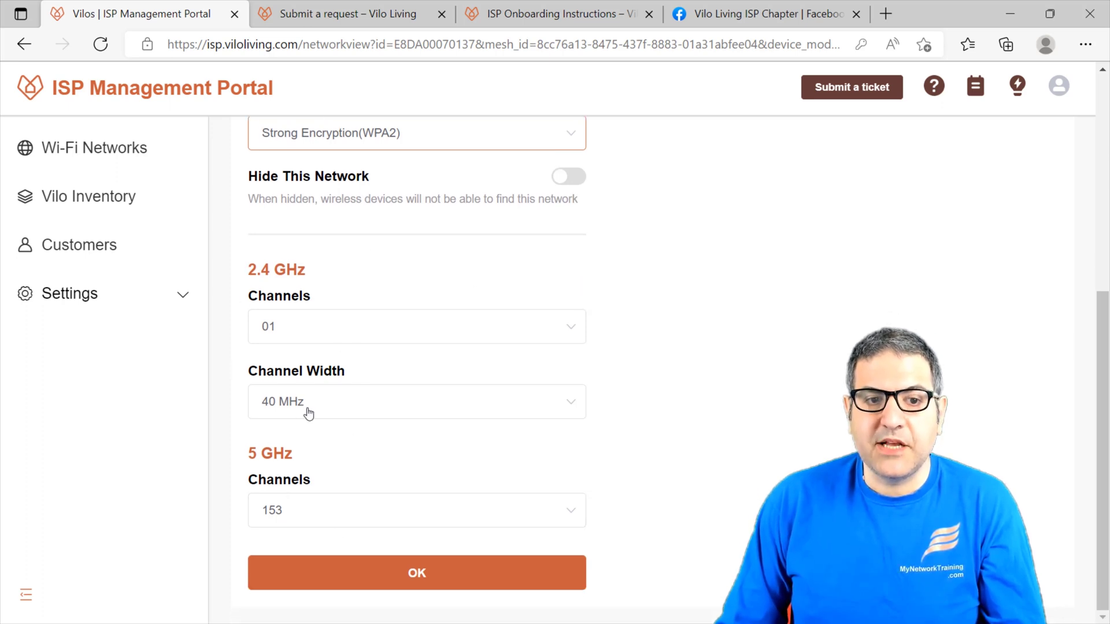
# Review the available 2.4 GHz channels and the Channel Width options without changing either setting.
pyautogui.click(320, 324)
pyautogui.scroll(-3, 362, 424)
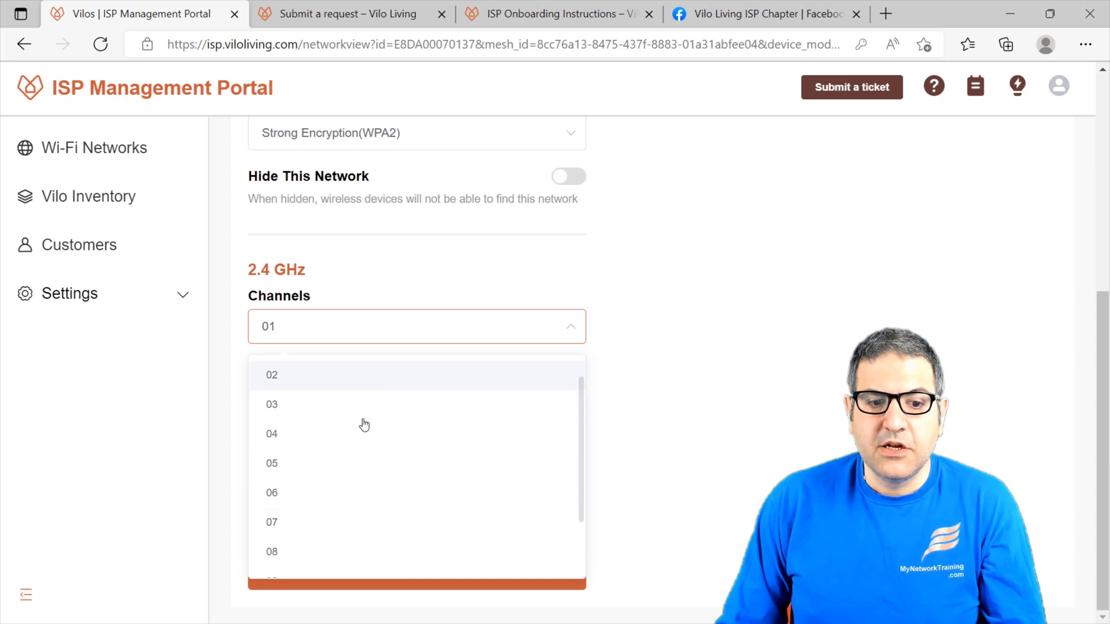
pyautogui.scroll(3, 365, 466)
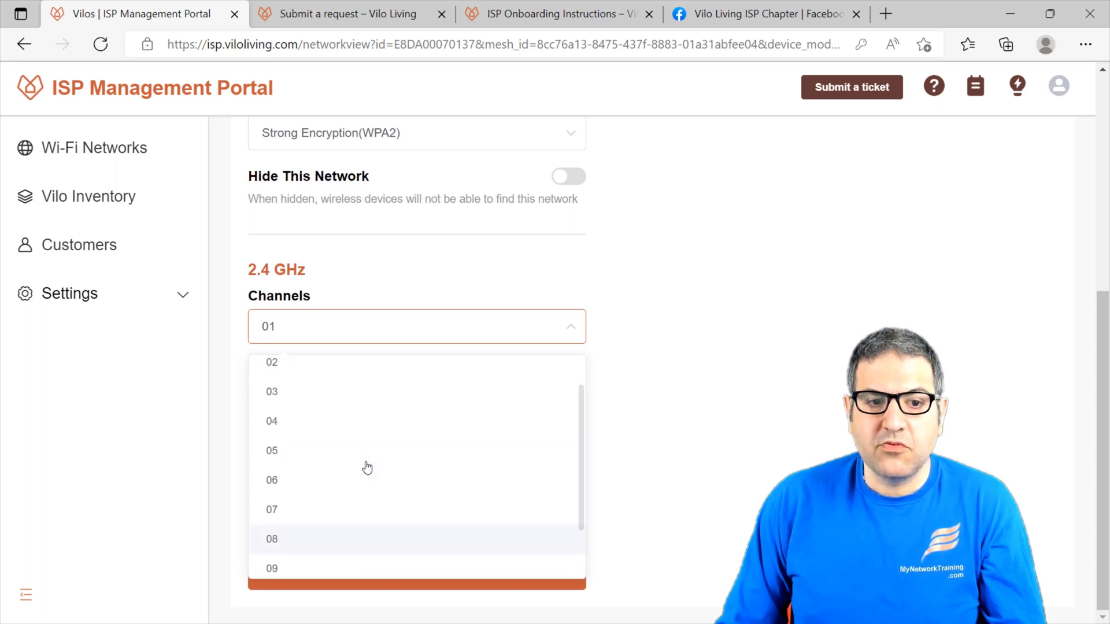
pyautogui.scroll(-3, 342, 438)
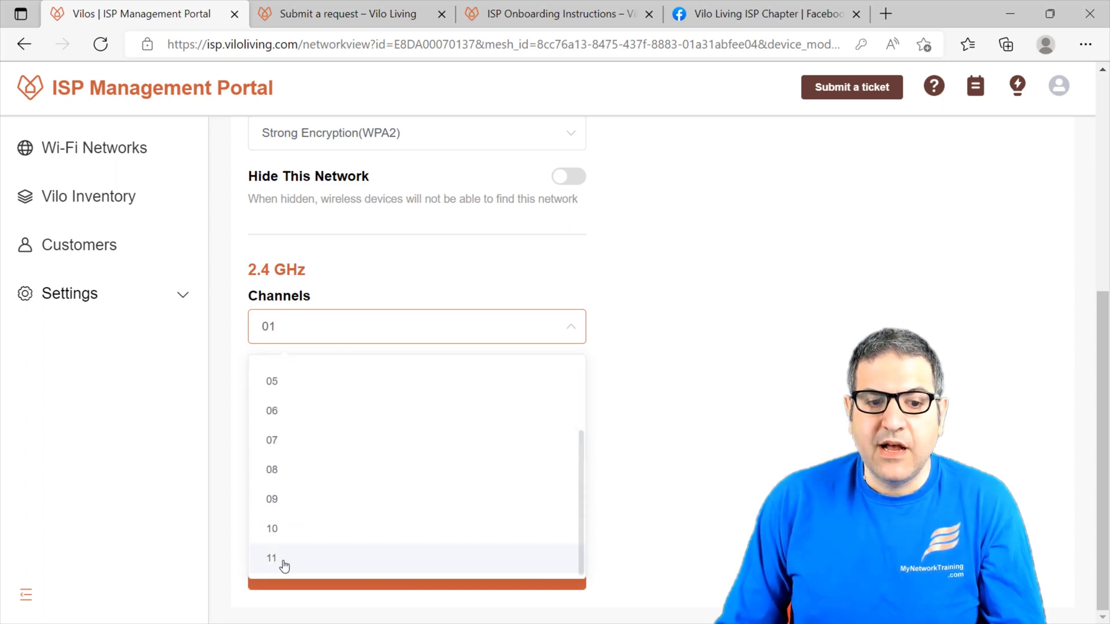
pyautogui.scroll(3, 277, 484)
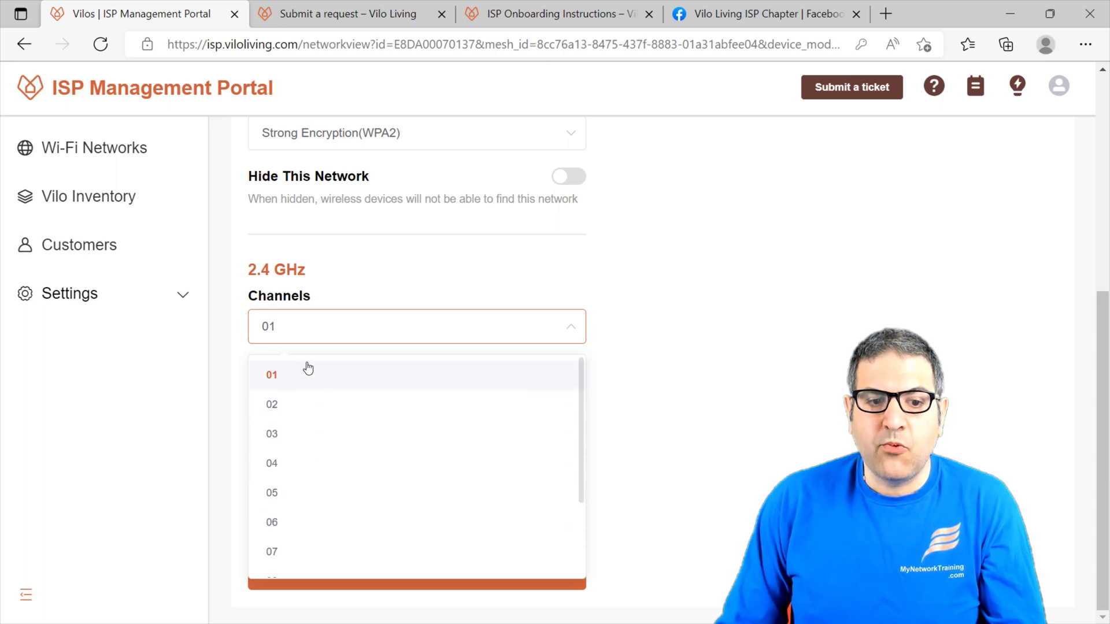
pyautogui.scroll(-1, 328, 570)
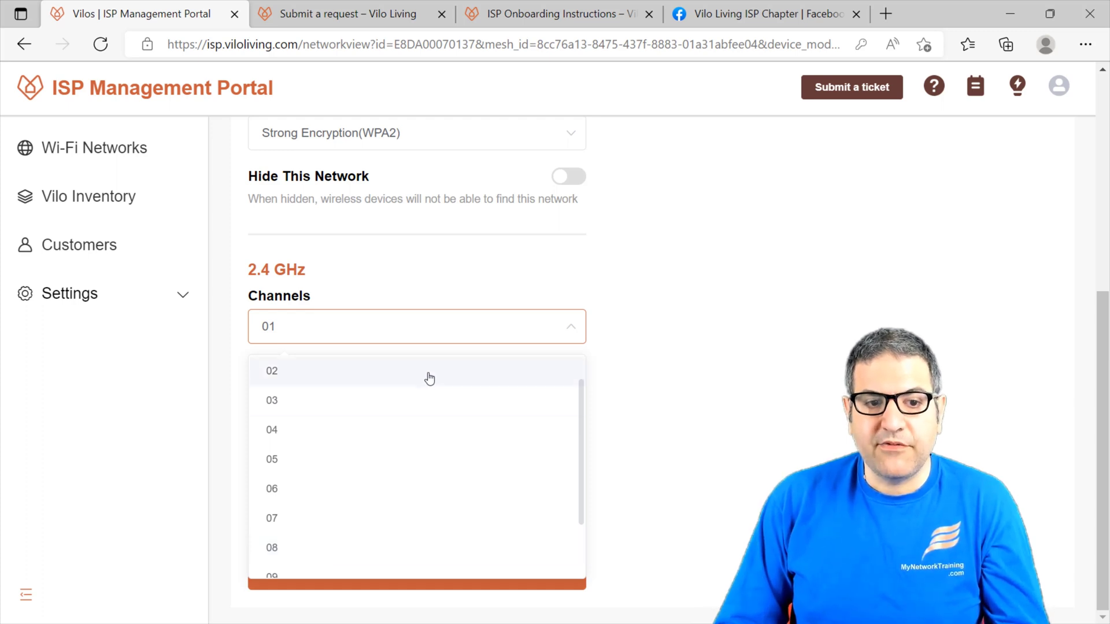
pyautogui.click(289, 334)
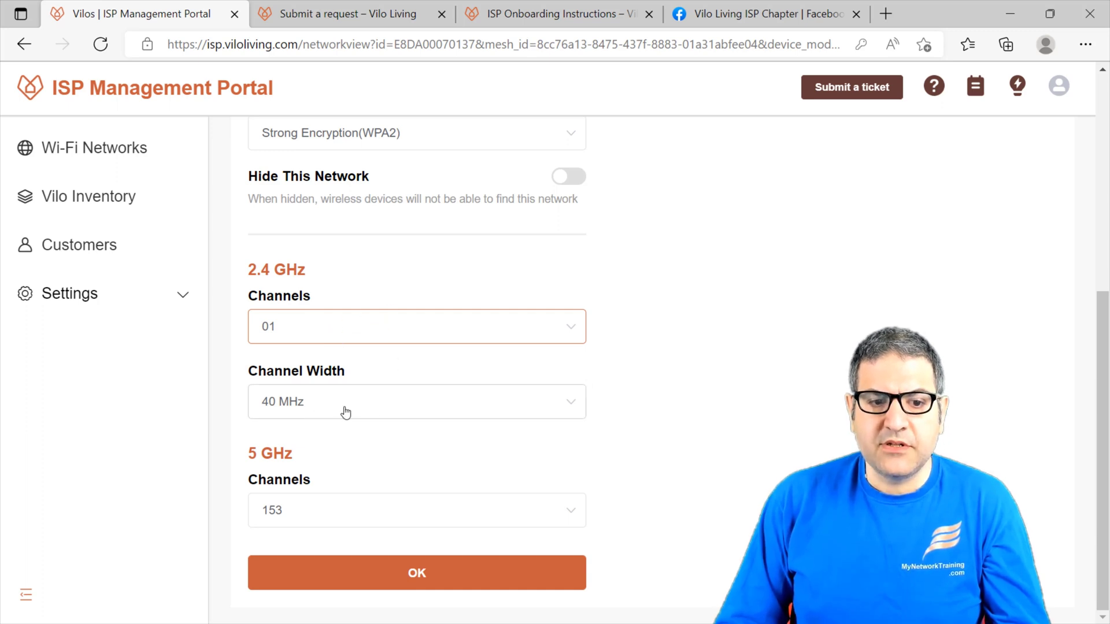
pyautogui.click(312, 411)
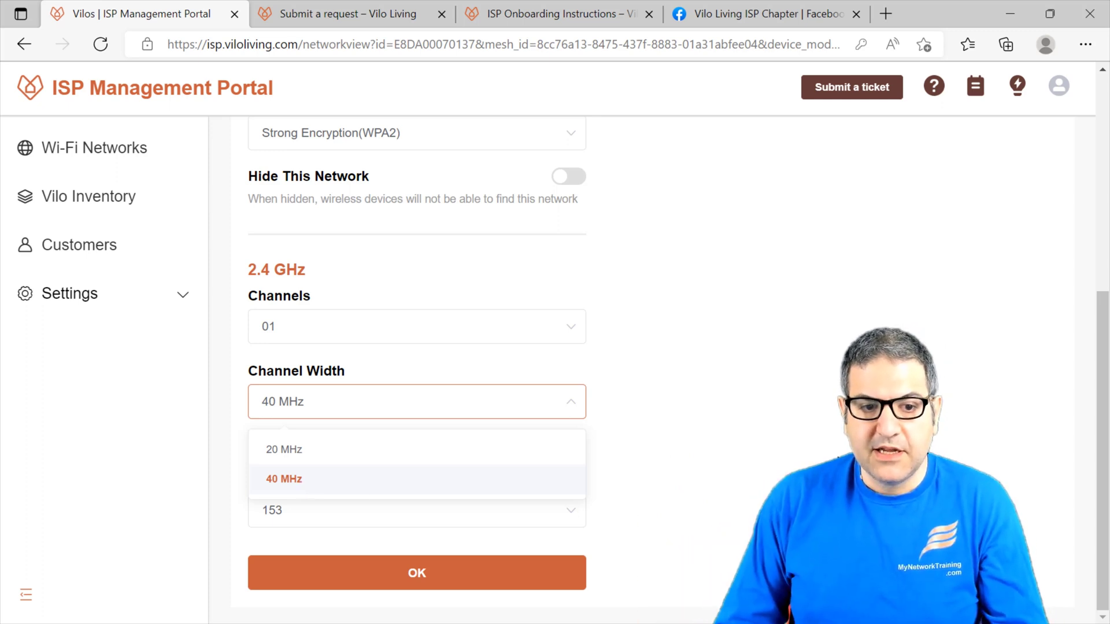
pyautogui.click(706, 387)
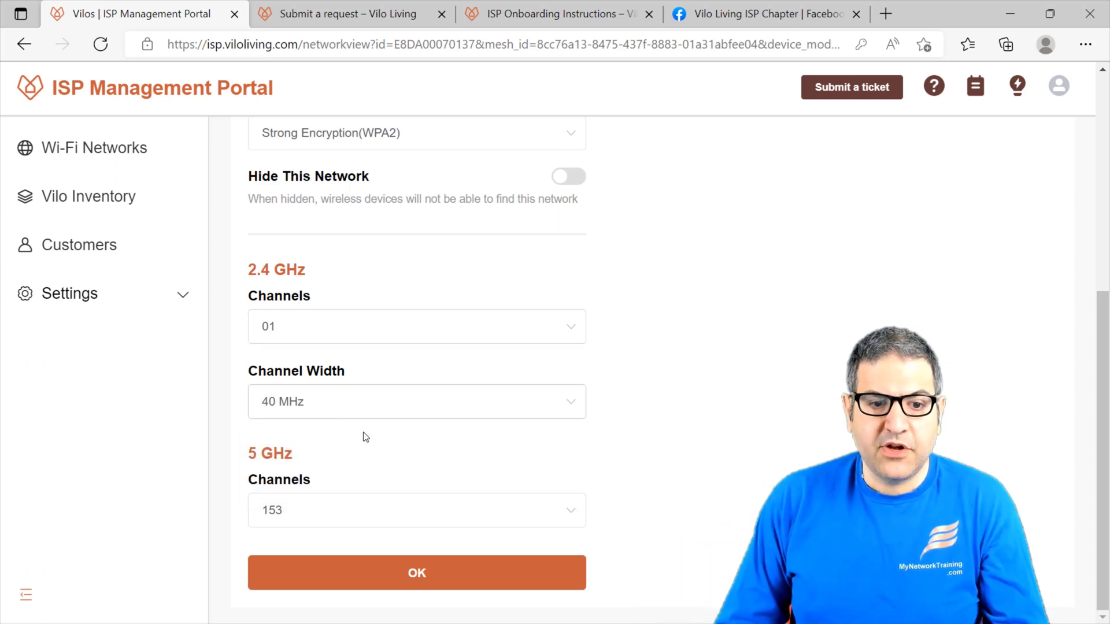
# Look through the available 5 GHz channels and close the list without choosing another channel.
pyautogui.click(302, 519)
pyautogui.scroll(2, 485, 336)
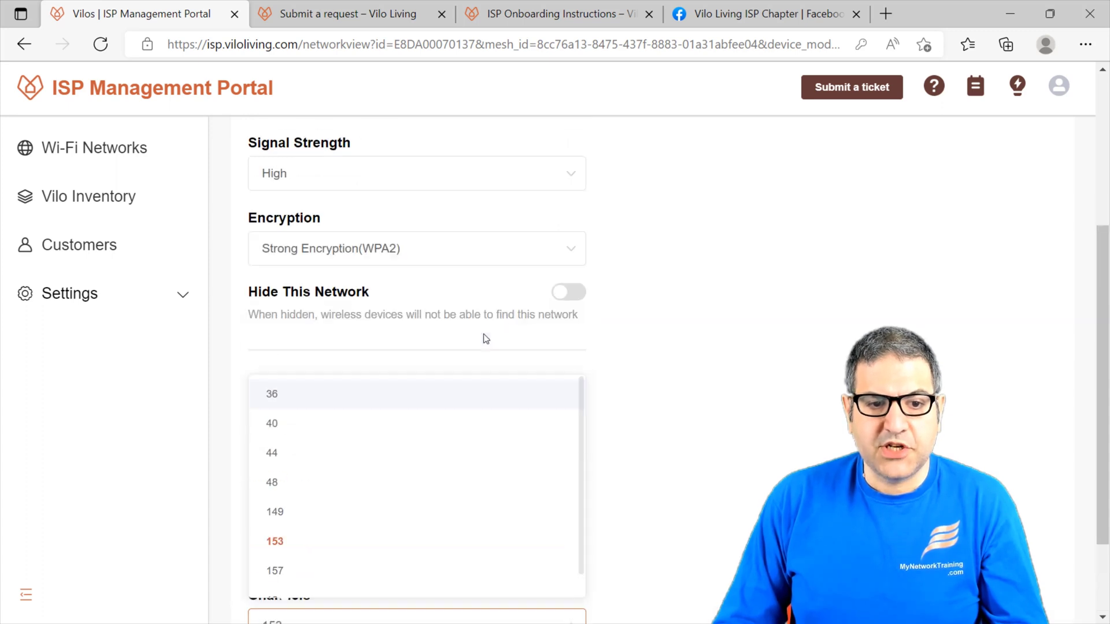
pyautogui.scroll(-1, 421, 368)
pyautogui.scroll(-2, 424, 404)
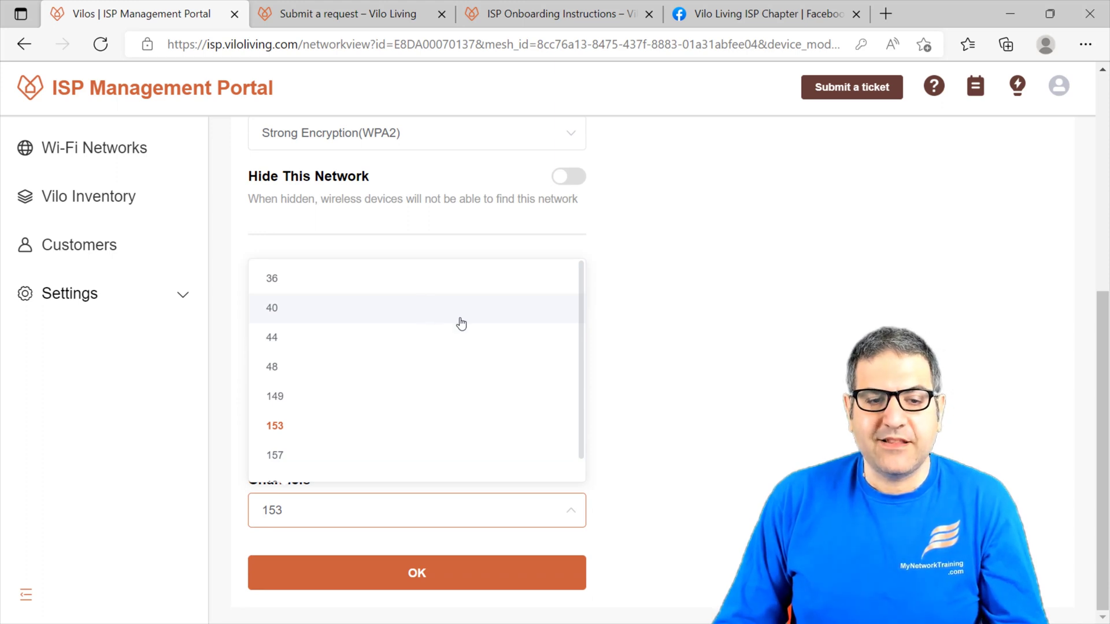
pyautogui.scroll(-1, 401, 448)
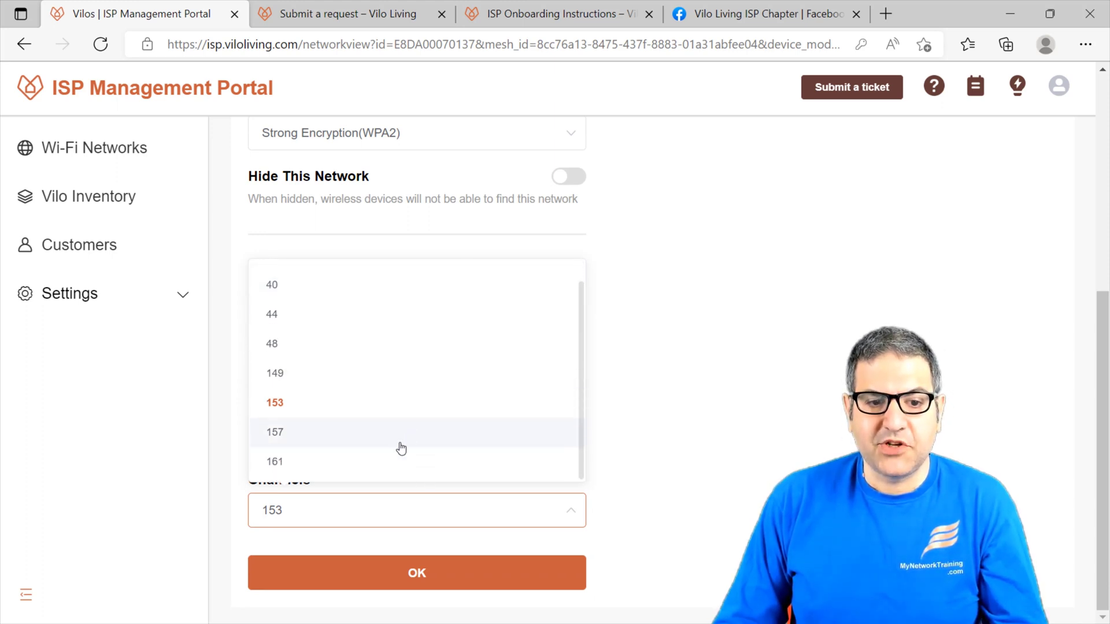
pyautogui.scroll(1, 401, 449)
pyautogui.click(682, 345)
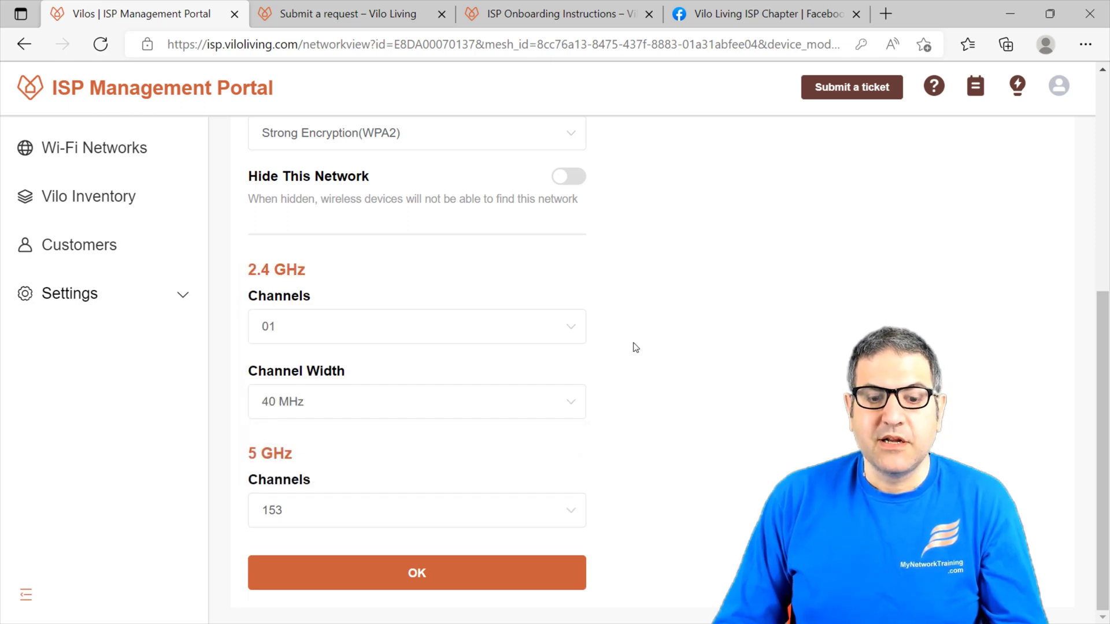
# Examine the 2.4 GHz and 5 GHz channel quality and current channels under Wi-Fi Interference, and view the Restart Vilos options.
pyautogui.scroll(6, 647, 357)
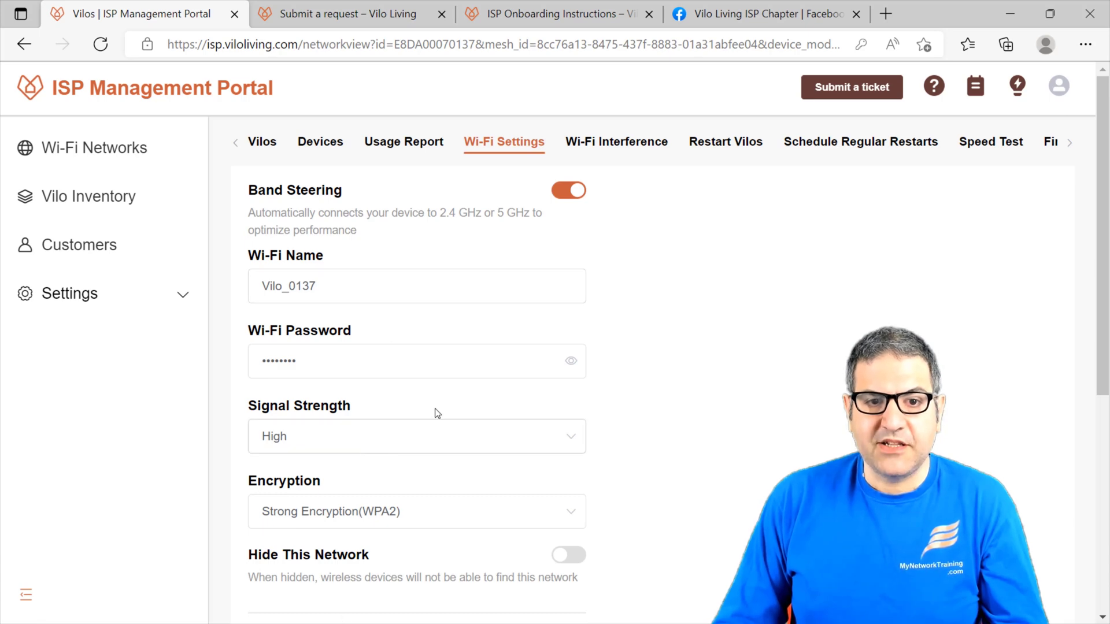
pyautogui.click(603, 154)
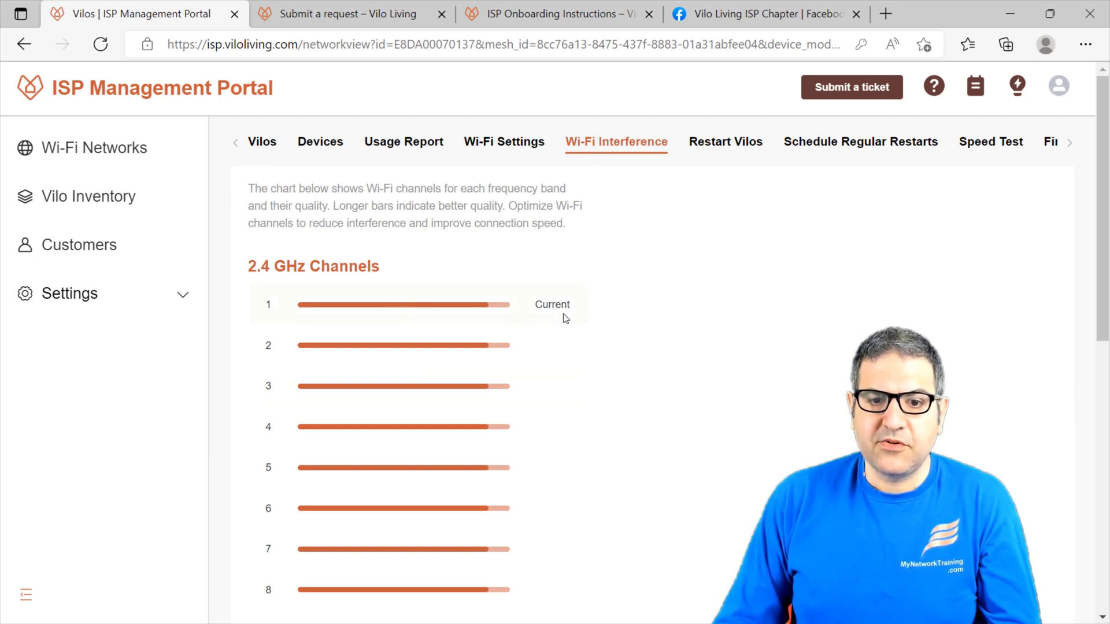
pyautogui.moveTo(567, 301); pyautogui.dragTo(520, 302)
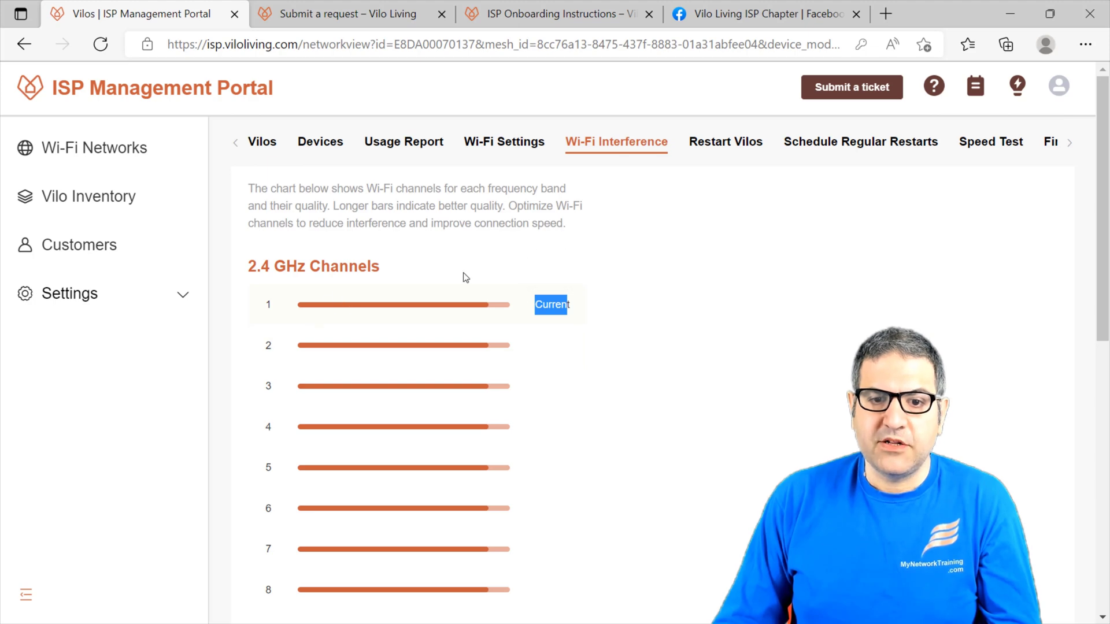
pyautogui.click(576, 398)
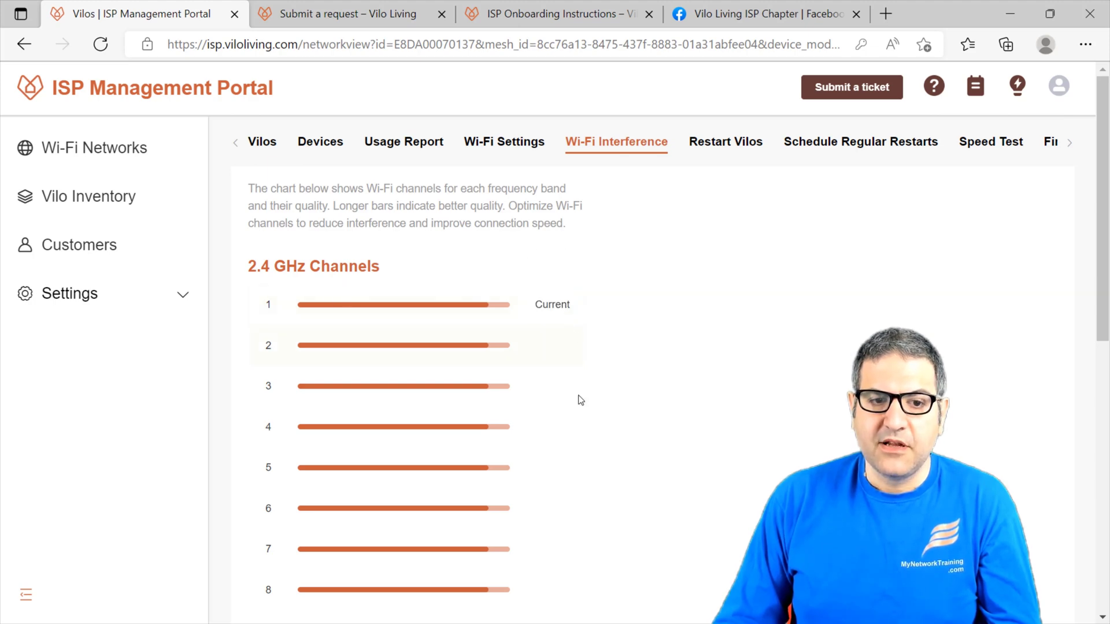
pyautogui.scroll(-9, 567, 426)
pyautogui.scroll(-1, 276, 481)
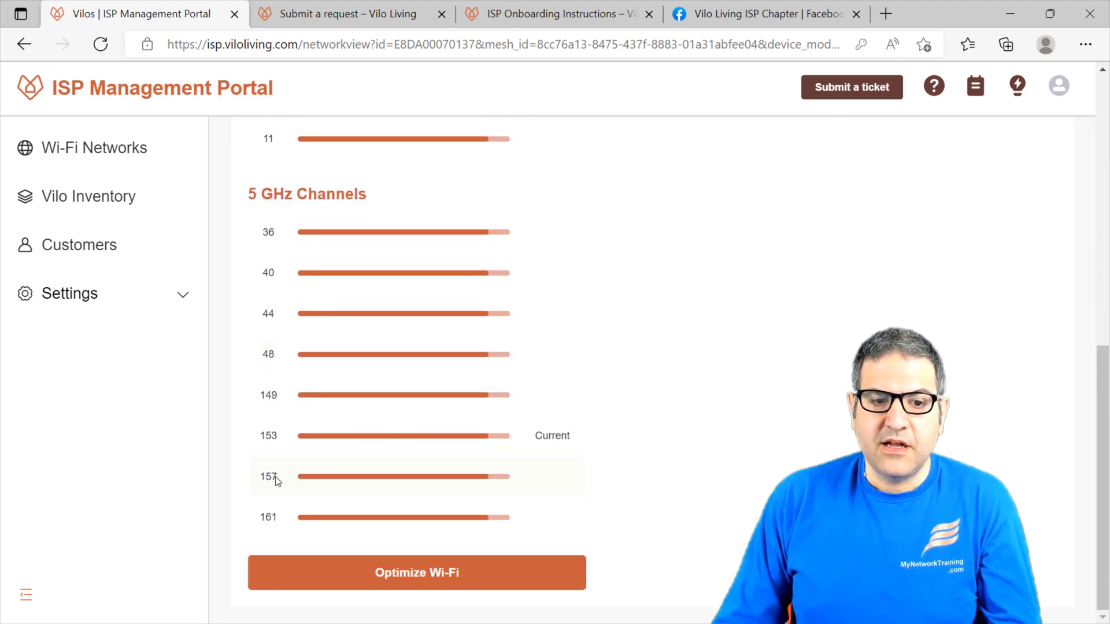
pyautogui.moveTo(259, 445); pyautogui.dragTo(628, 441)
pyautogui.click(628, 441)
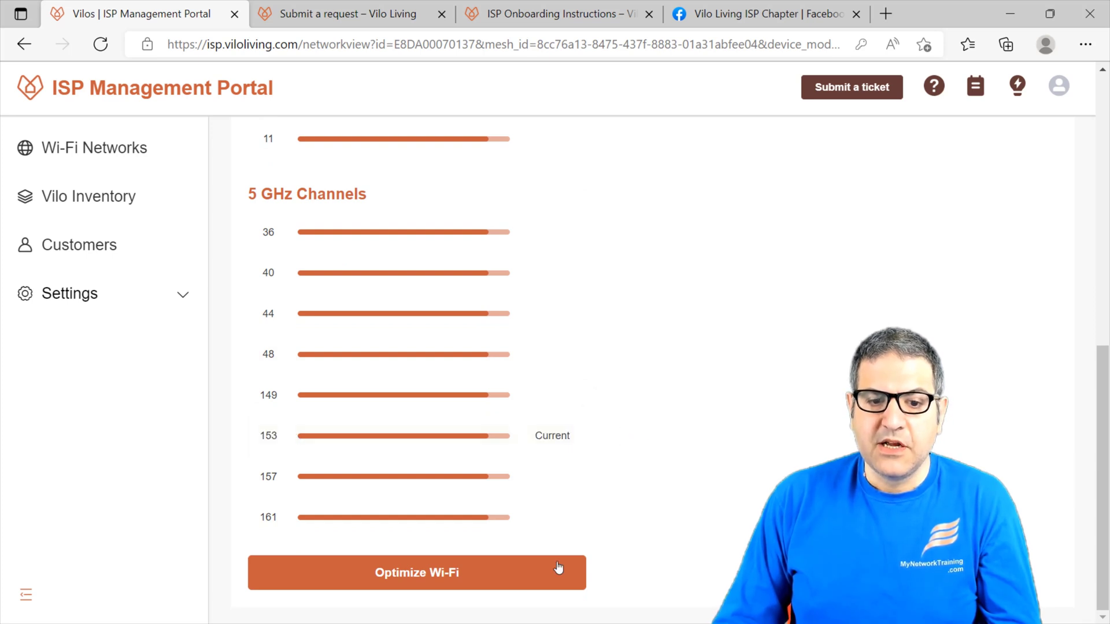
pyautogui.scroll(10, 612, 538)
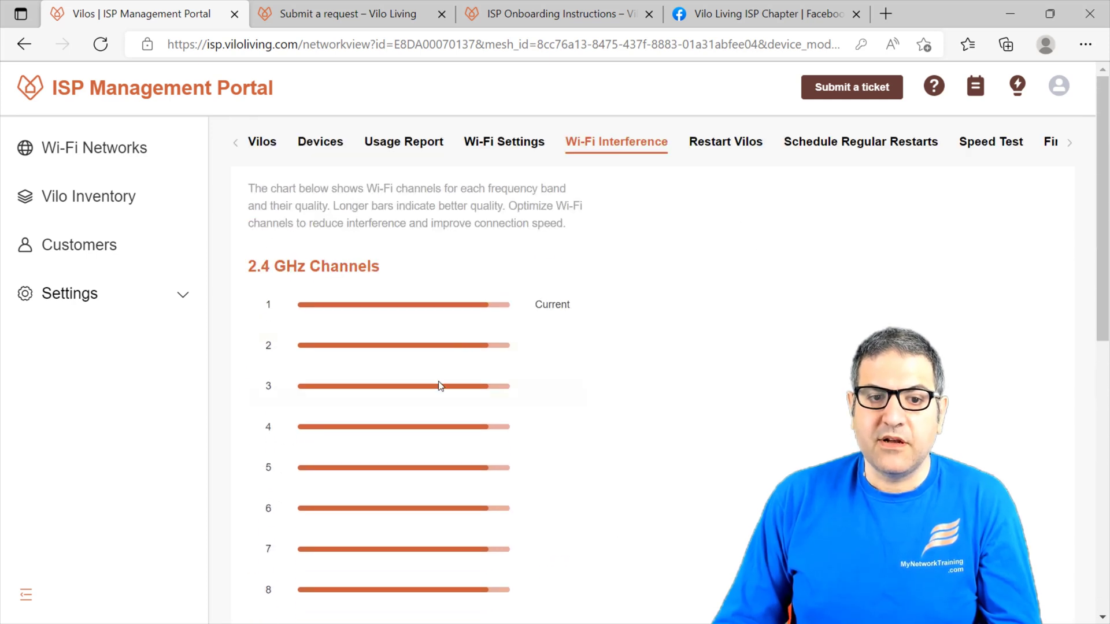
pyautogui.click(728, 142)
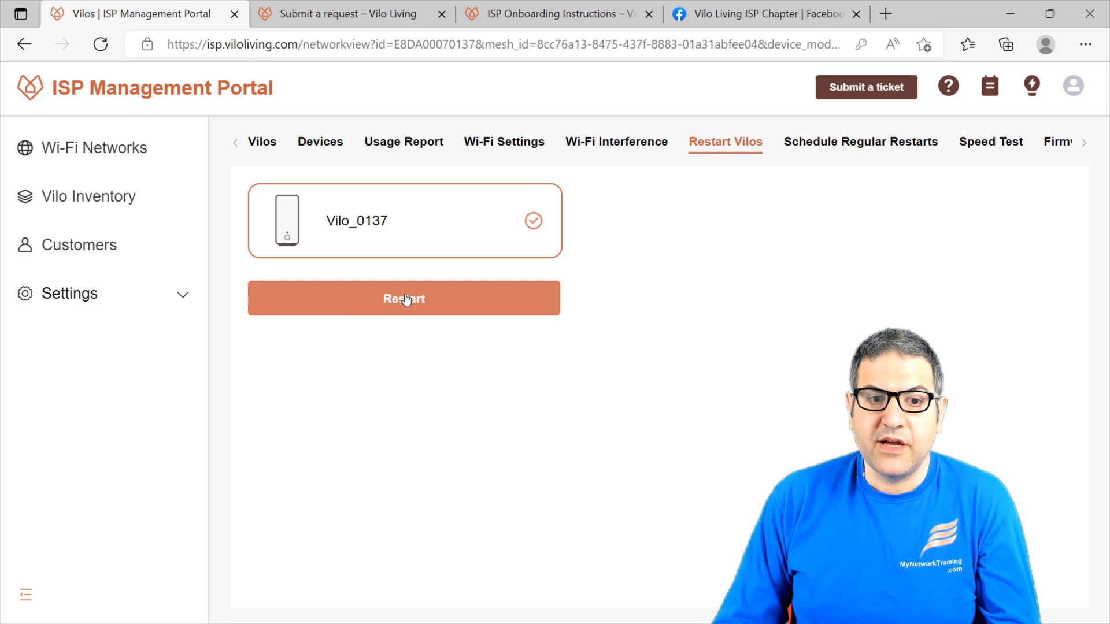
# Try out Schedule Regular Restarts by enabling it, viewing the restart time choices and adding Mon, Tue and Wed, and switch it off again.
pyautogui.click(855, 155)
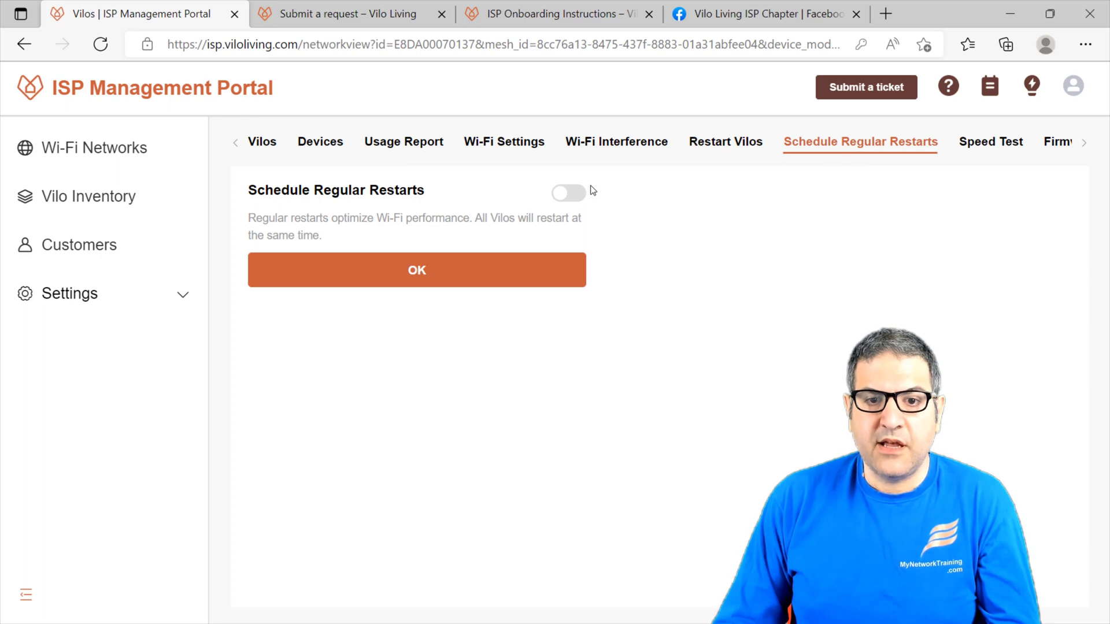
pyautogui.click(568, 197)
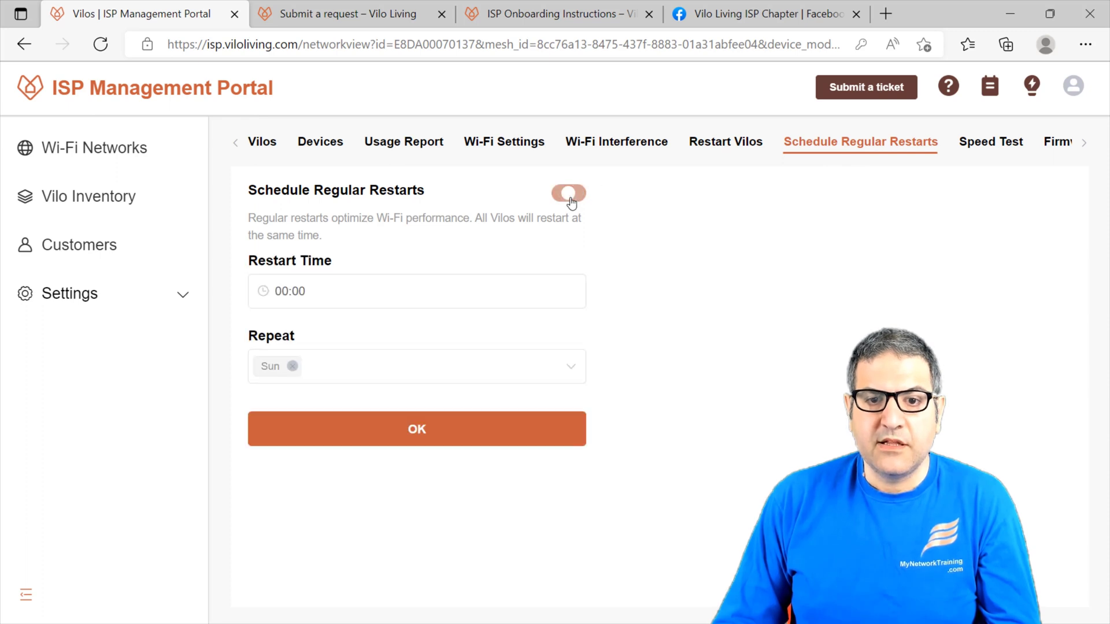
pyautogui.click(343, 296)
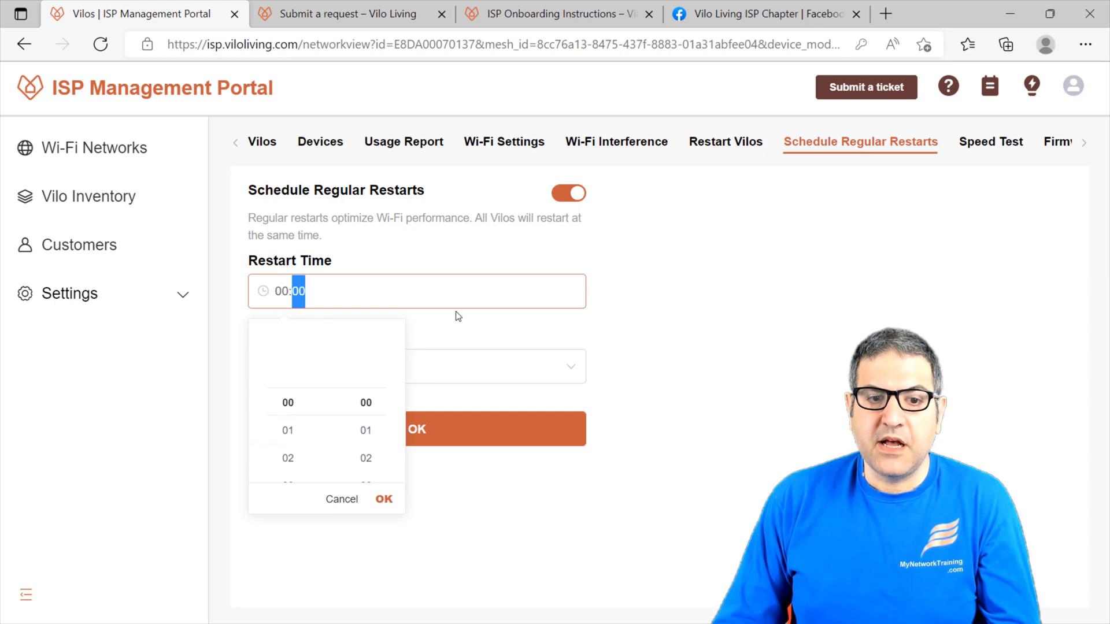
pyautogui.click(723, 307)
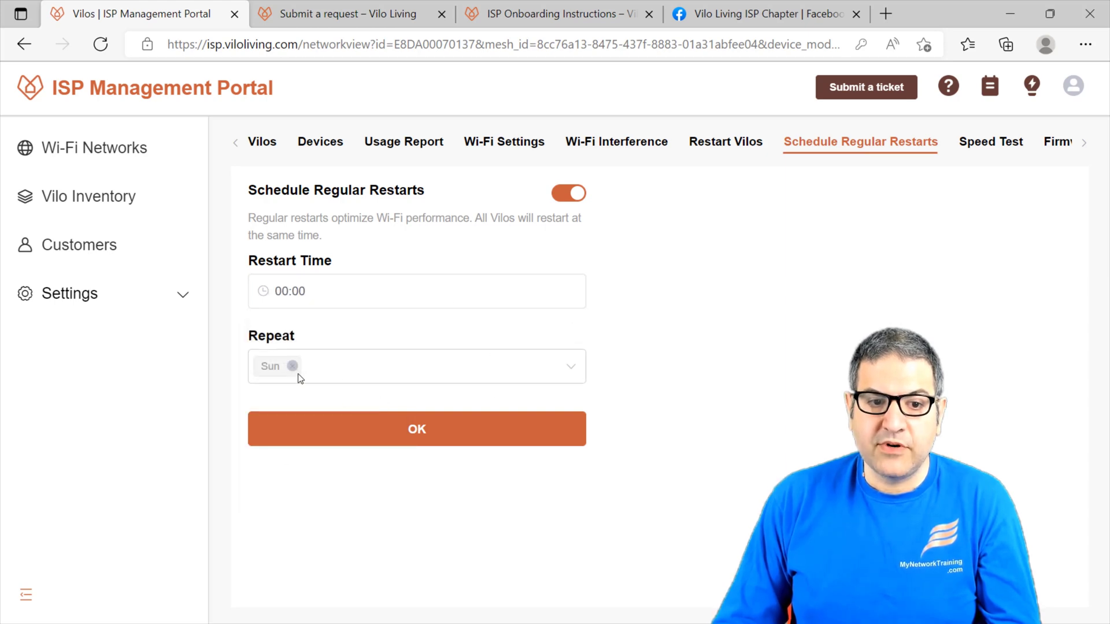
pyautogui.click(445, 373)
pyautogui.click(337, 444)
pyautogui.click(296, 478)
pyautogui.click(293, 511)
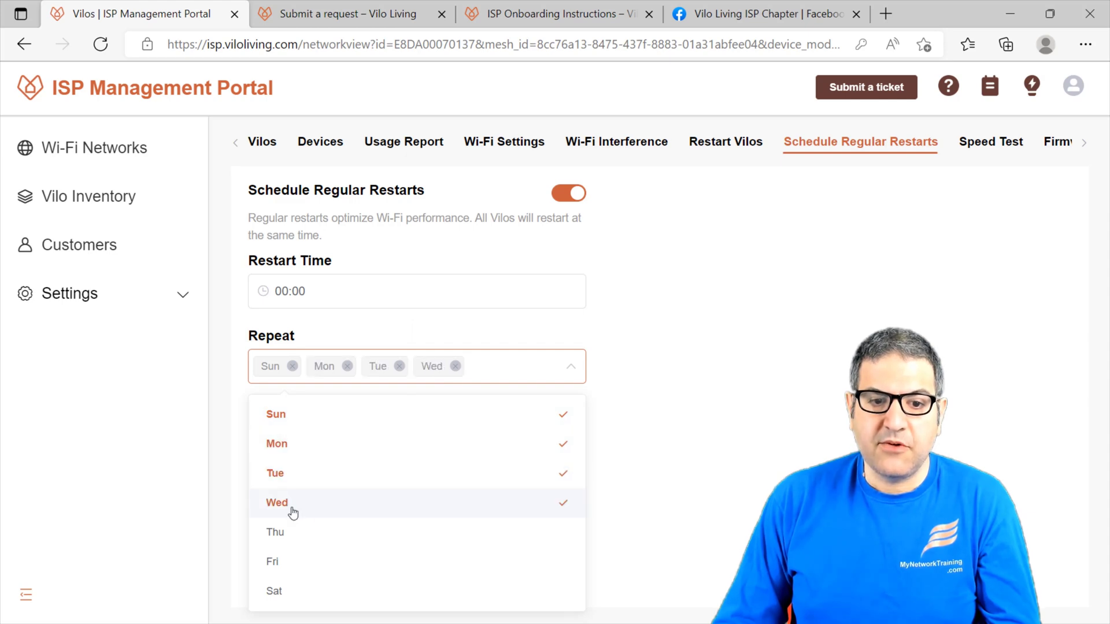
pyautogui.click(562, 197)
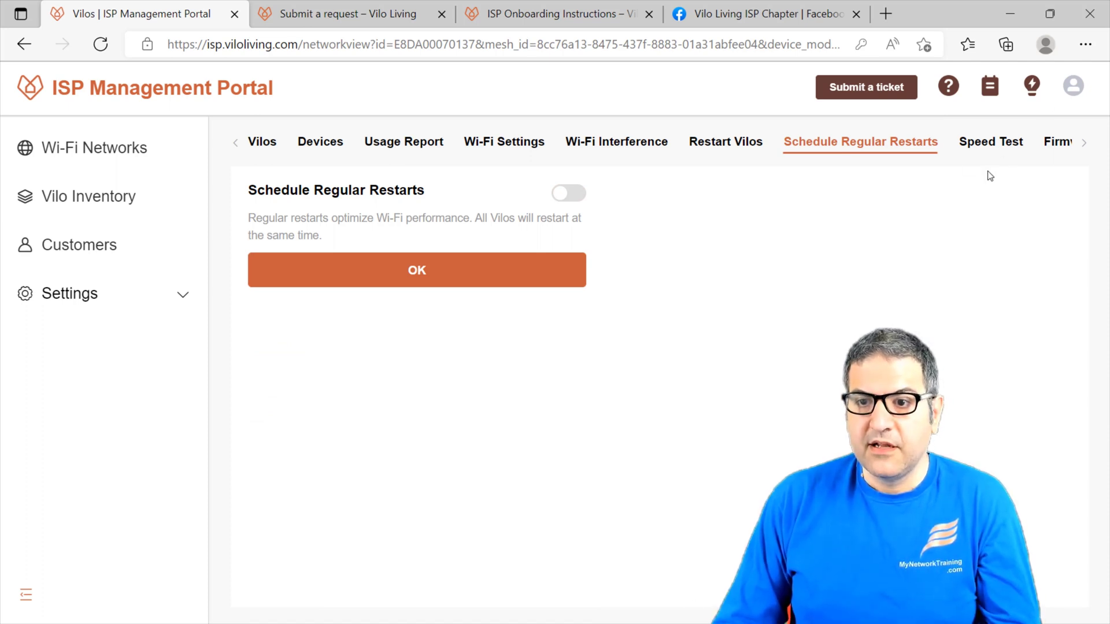
# Check the download speed, upload speed, ping and creation time of the Vilo_0137 speed test.
pyautogui.click(995, 143)
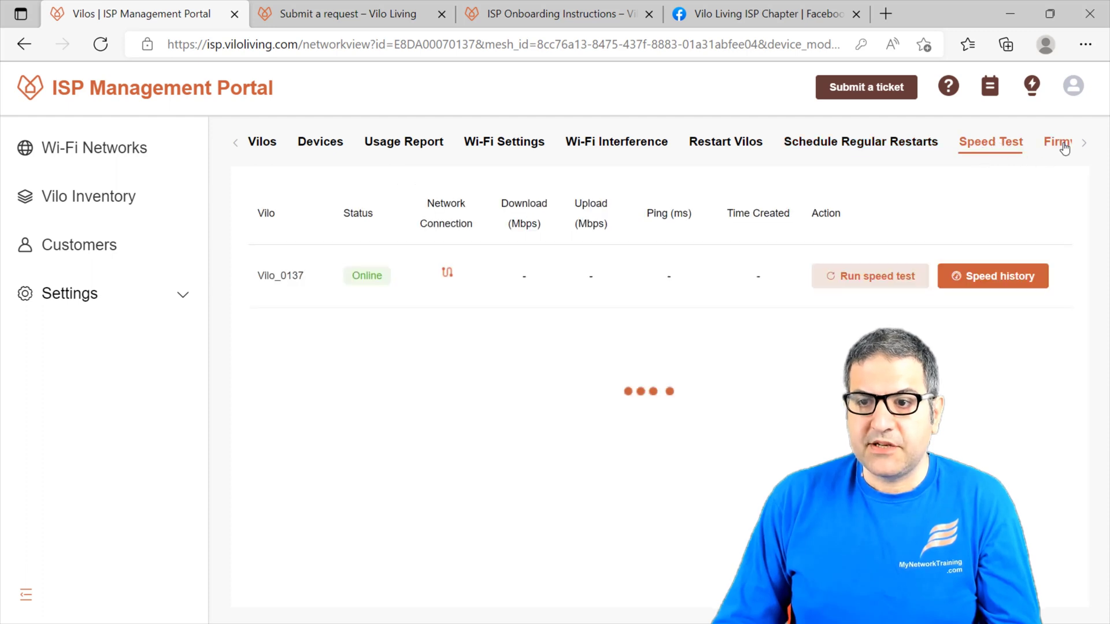
pyautogui.click(1084, 145)
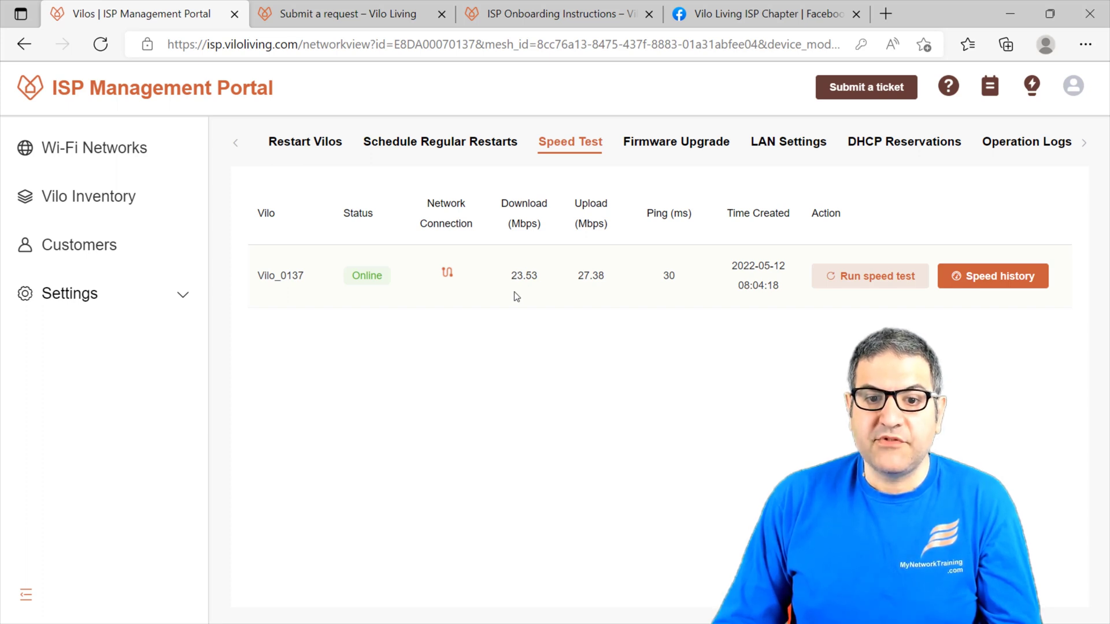
pyautogui.moveTo(502, 277); pyautogui.dragTo(598, 276)
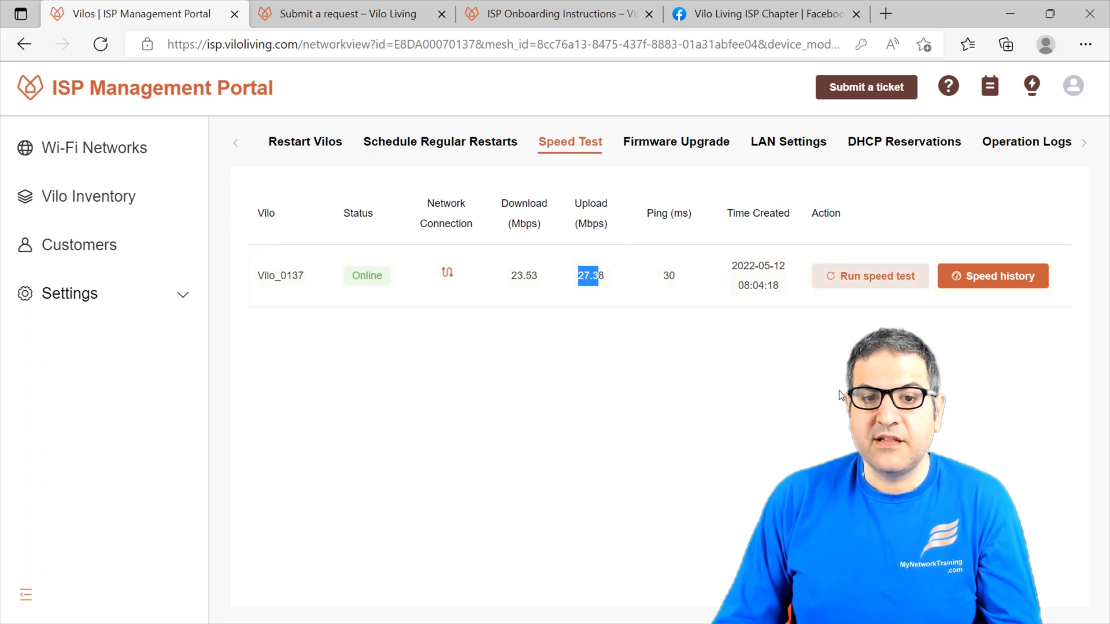
pyautogui.moveTo(720, 290); pyautogui.dragTo(686, 288)
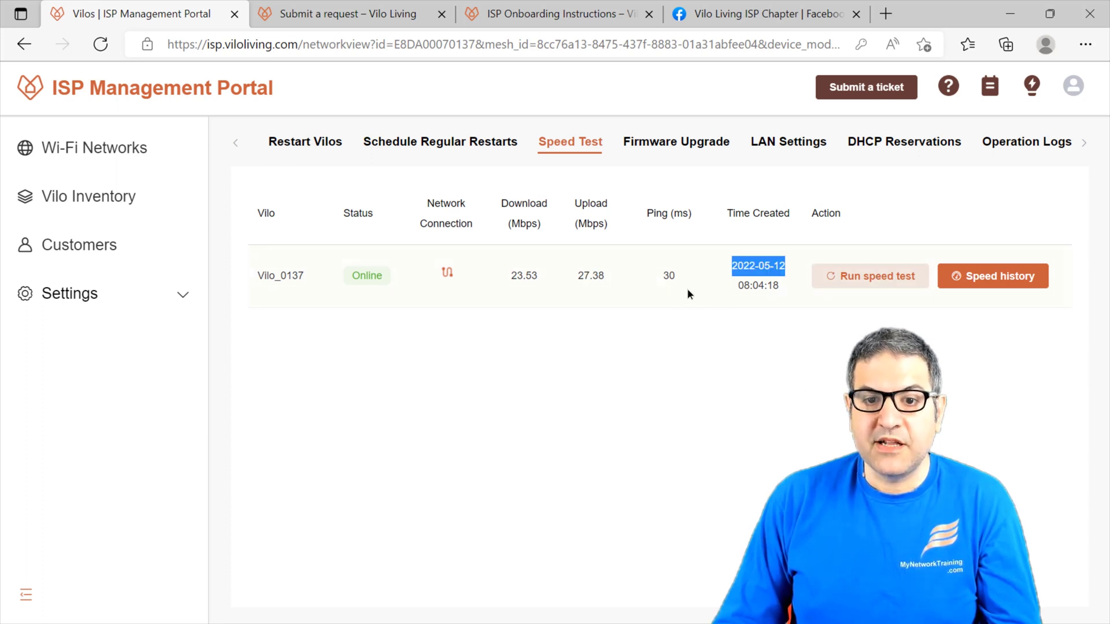
pyautogui.click(587, 308)
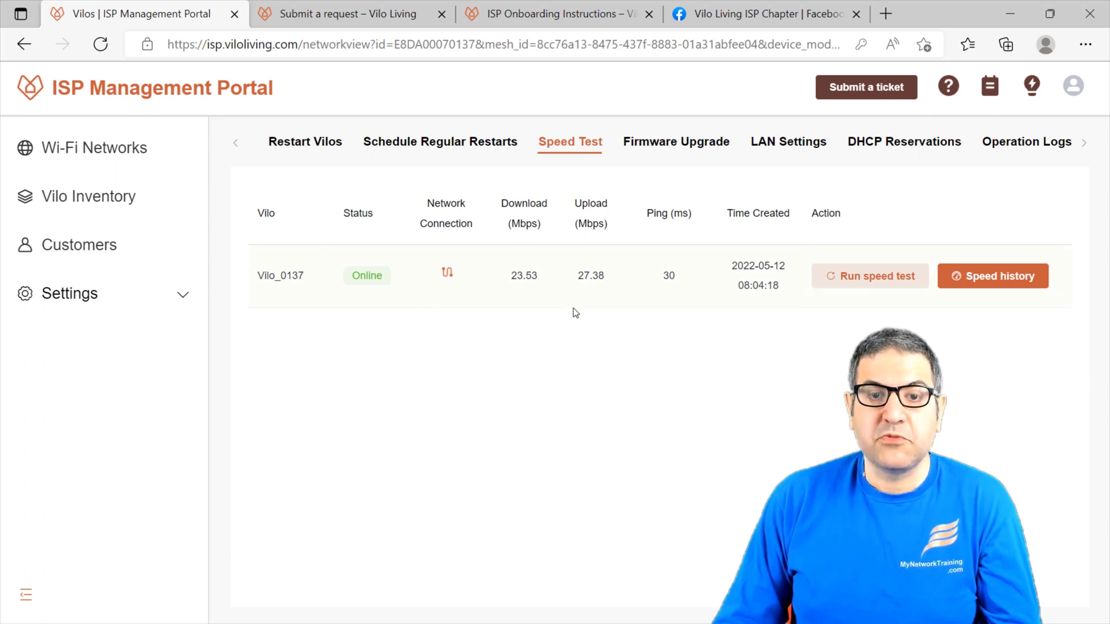
pyautogui.moveTo(660, 283); pyautogui.dragTo(681, 282)
pyautogui.click(669, 342)
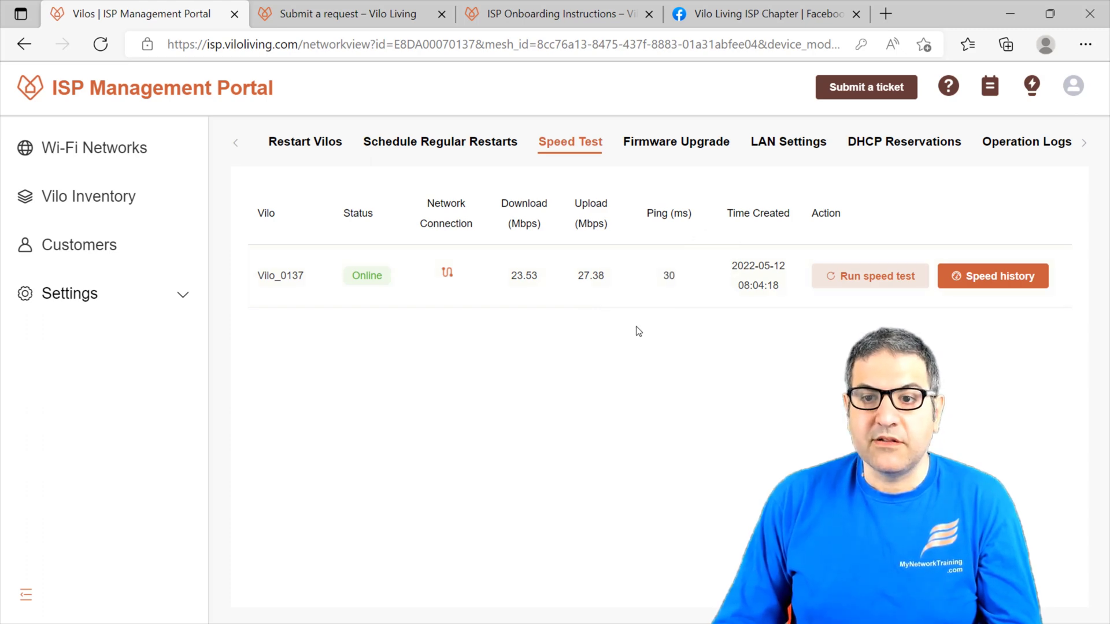
# View the network's Firmware Upgrade settings and review the Automatic firmware upgrade option without enabling it.
pyautogui.click(678, 152)
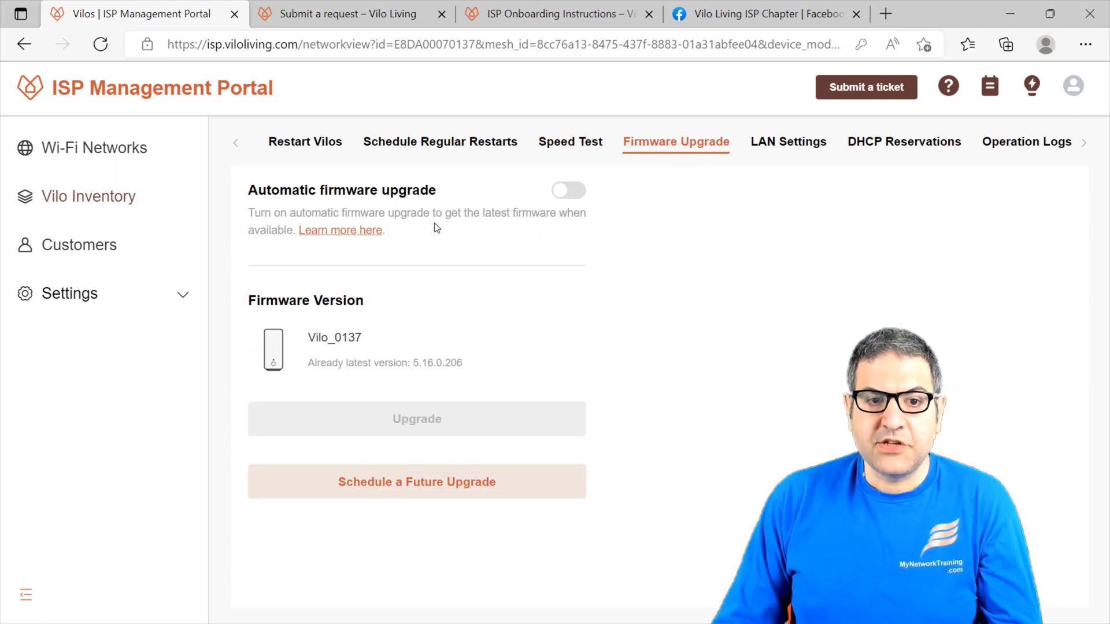
pyautogui.moveTo(249, 191); pyautogui.dragTo(438, 191)
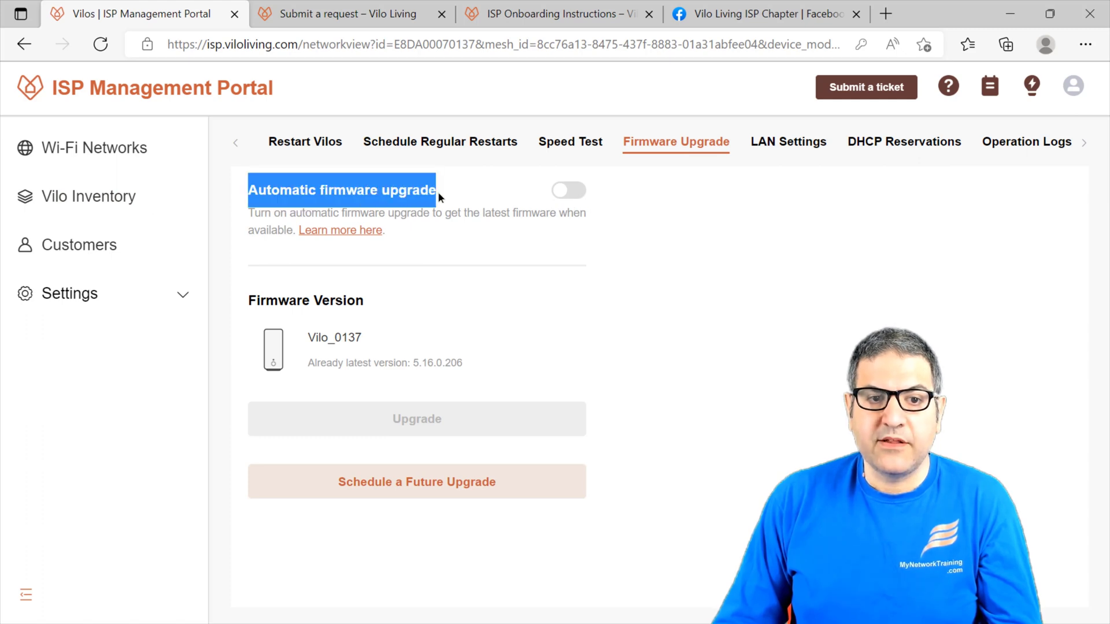
pyautogui.click(636, 264)
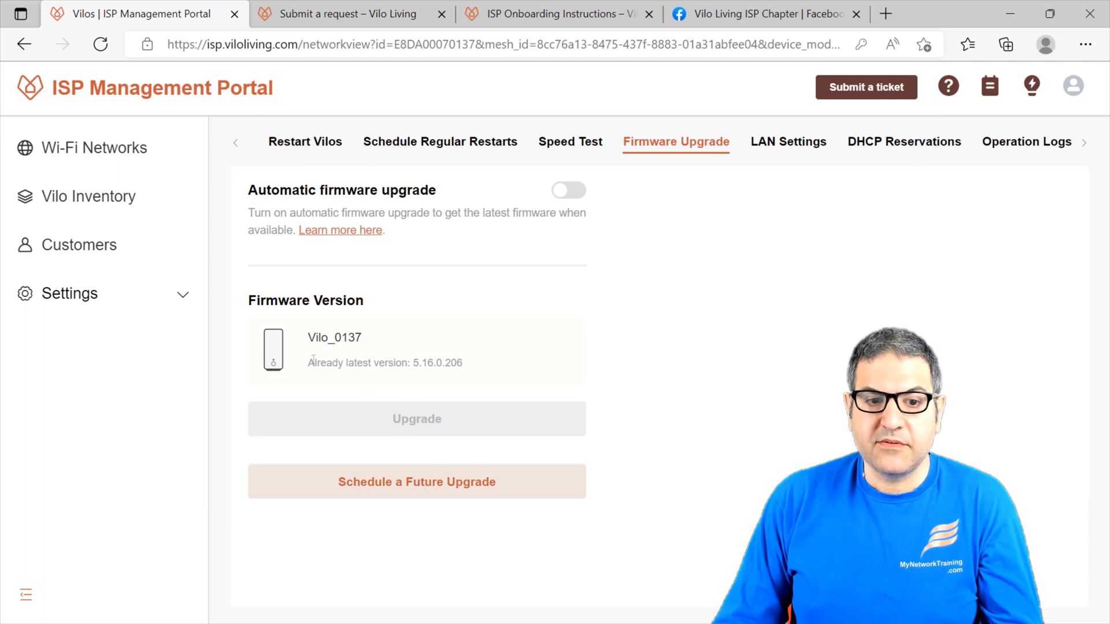
# Check the firmware version of Vilo_0137 and try out Schedule a Future Upgrade for 5/14 Saturday, closing it without saving.
pyautogui.moveTo(312, 359); pyautogui.dragTo(390, 381)
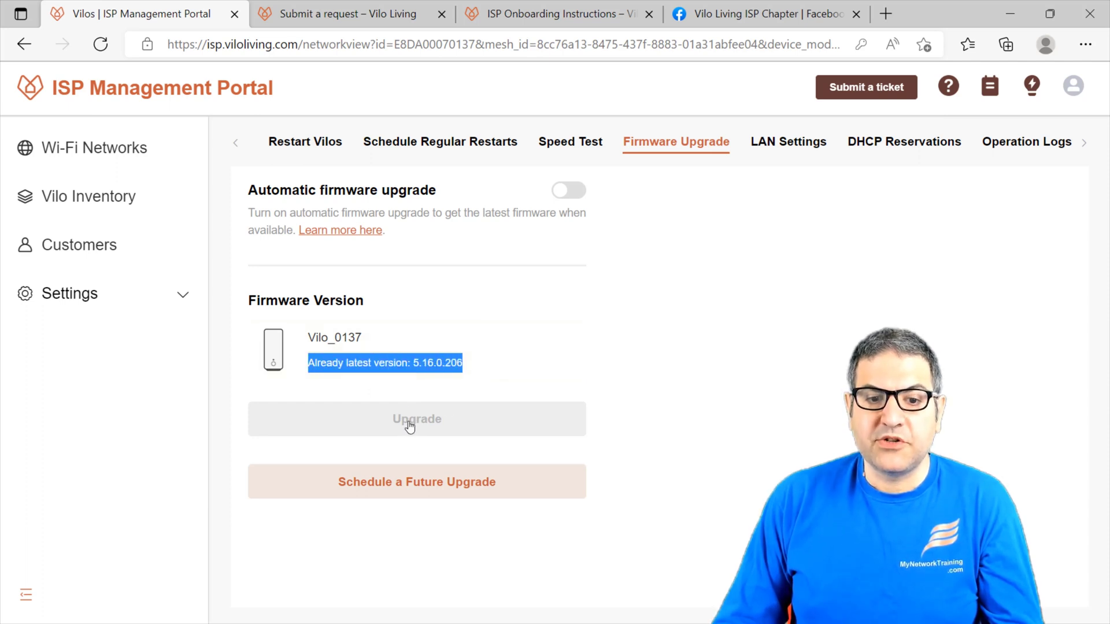
pyautogui.click(422, 490)
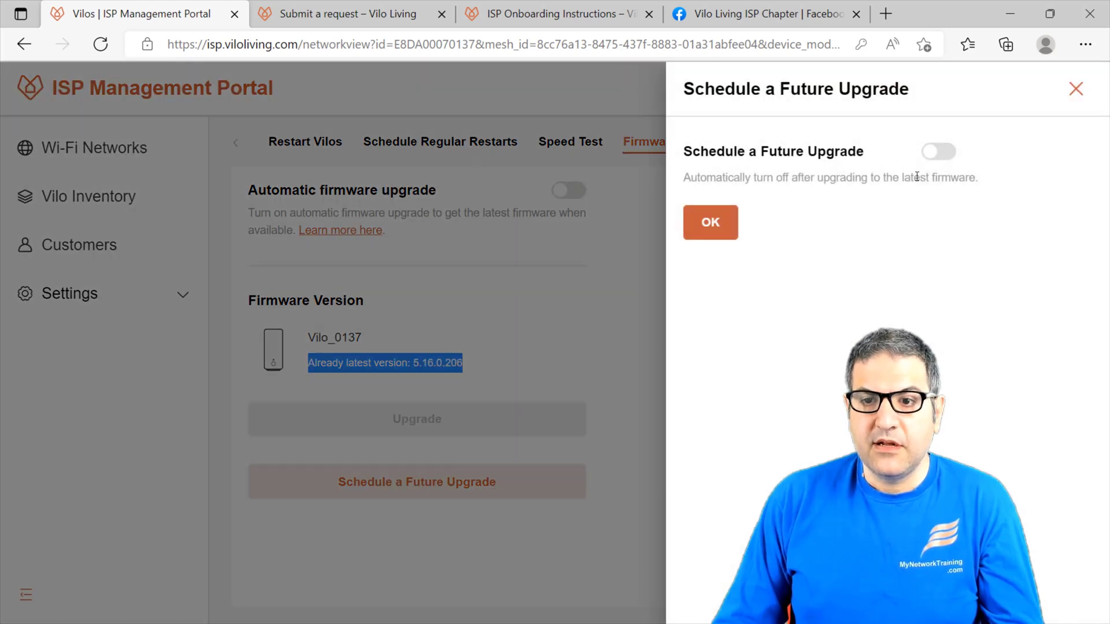
pyautogui.click(939, 151)
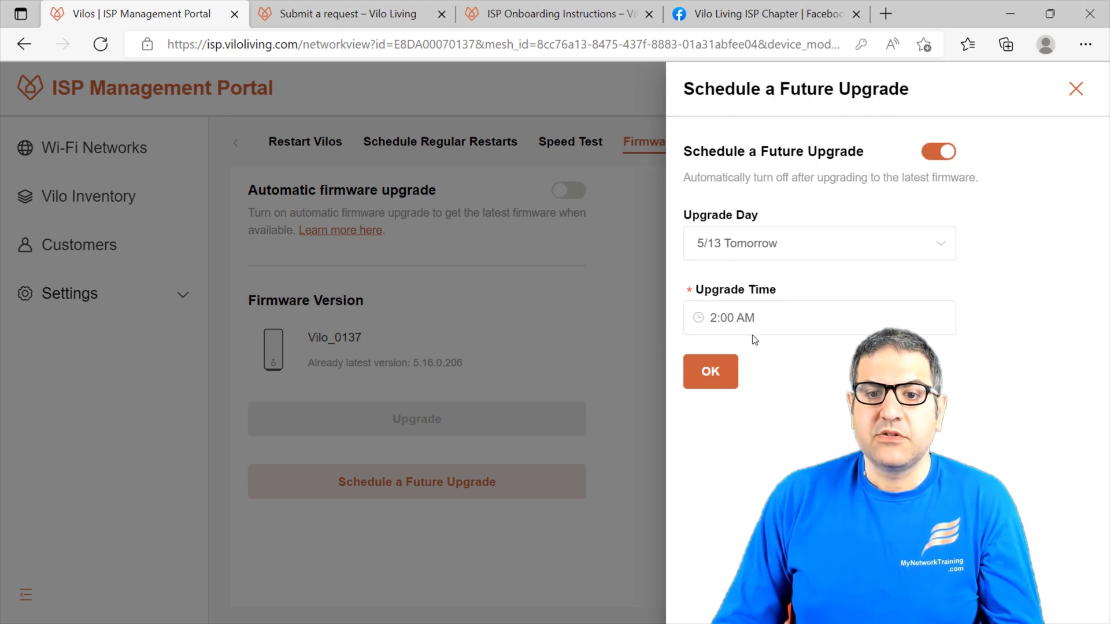
pyautogui.click(868, 238)
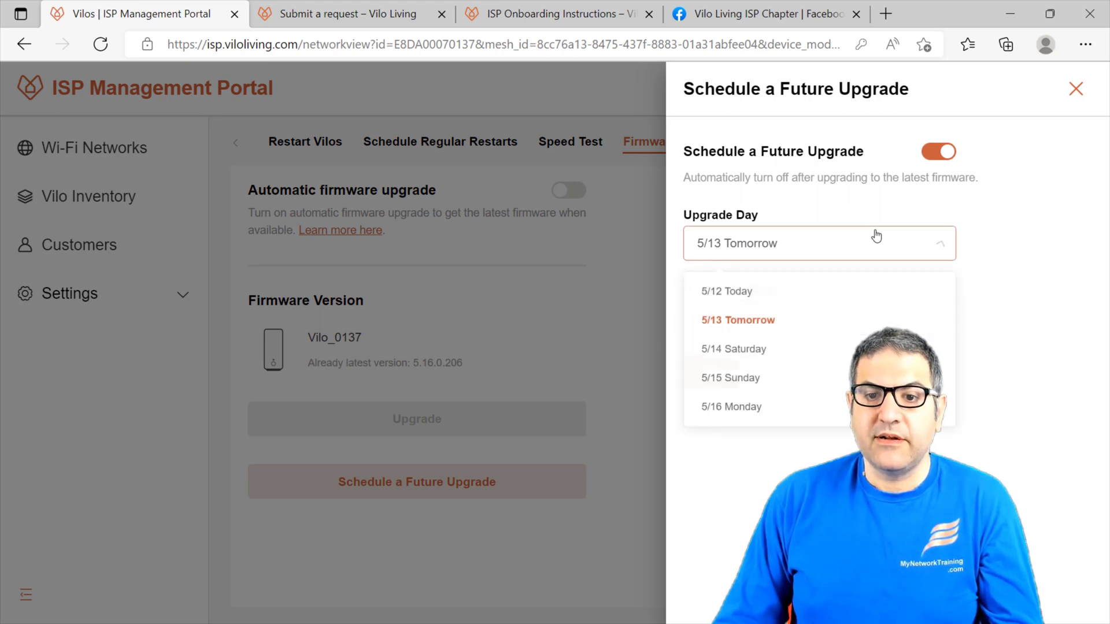
pyautogui.click(780, 356)
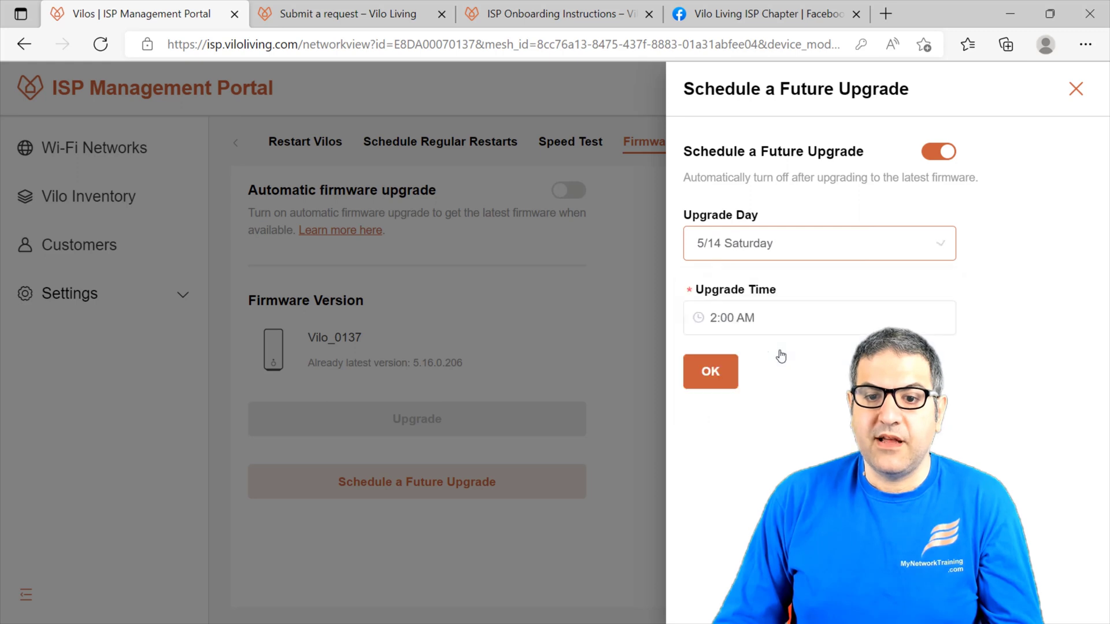
pyautogui.click(1076, 90)
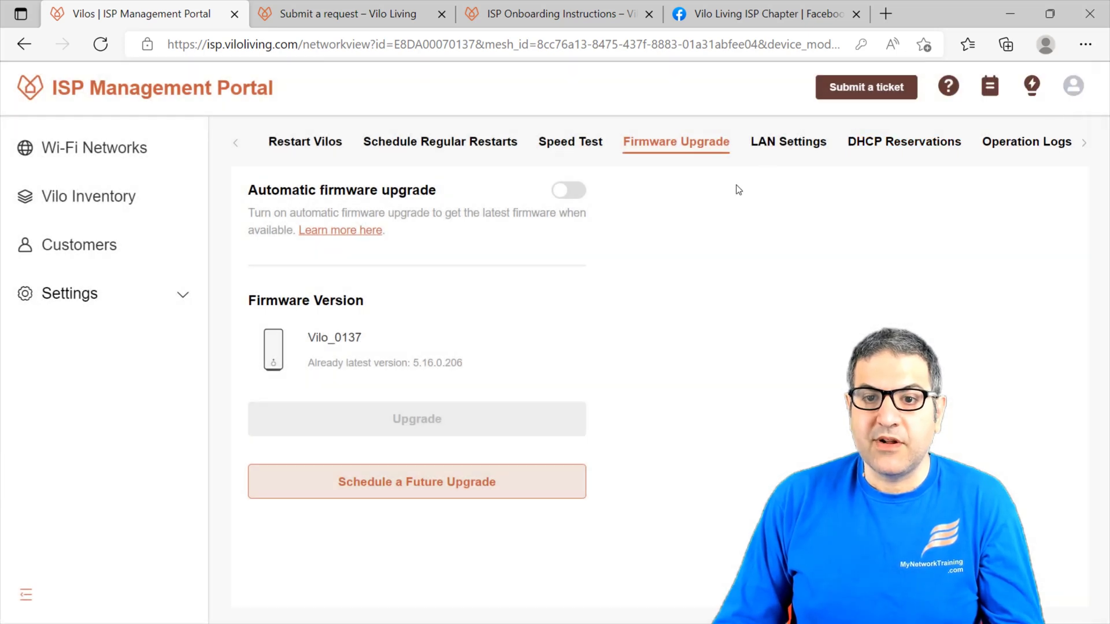
# View the LAN Settings of the network and review the available IP assignment modes without changing the selection.
pyautogui.click(787, 149)
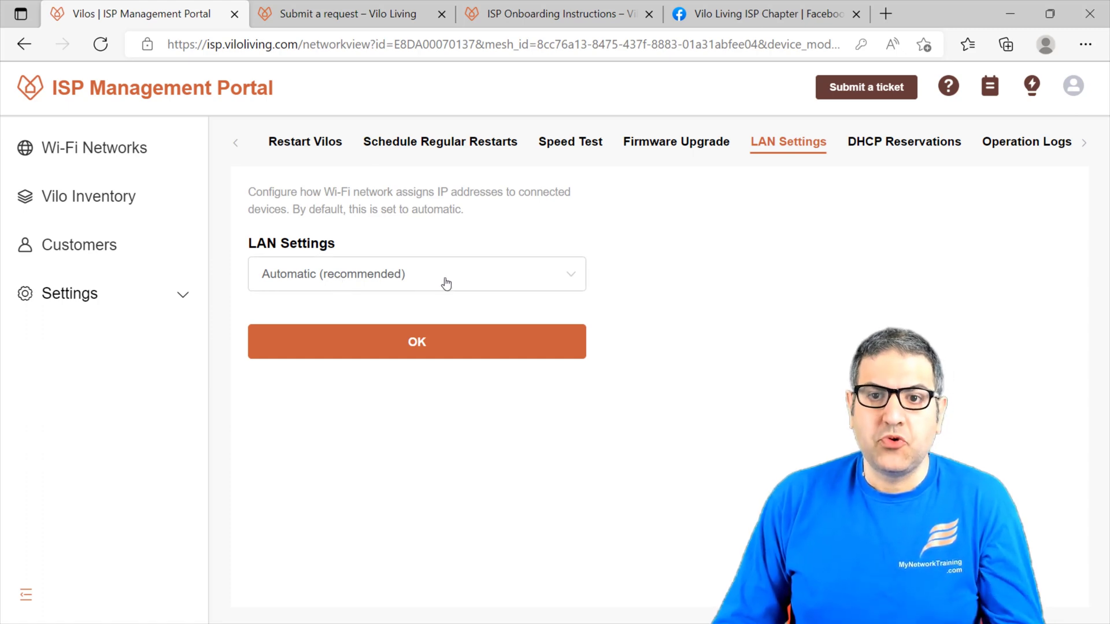
pyautogui.click(407, 277)
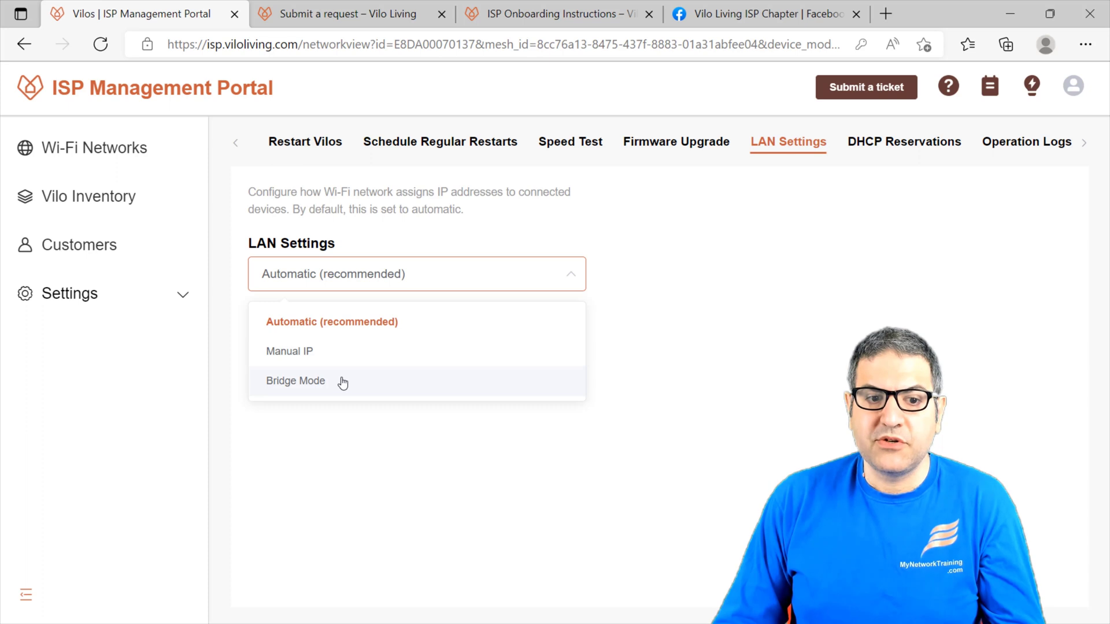
pyautogui.click(754, 373)
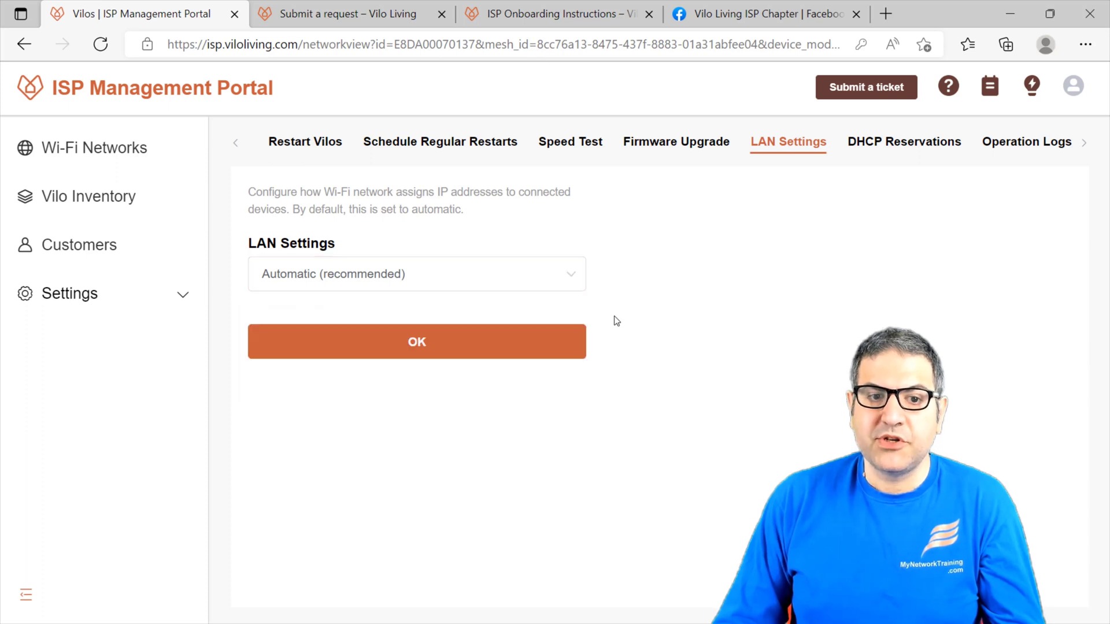
# Try out Bridge Mode in the LAN Settings, read the note on unavailable features, and set the mode back to Automatic (recommended).
pyautogui.click(445, 287)
pyautogui.click(349, 381)
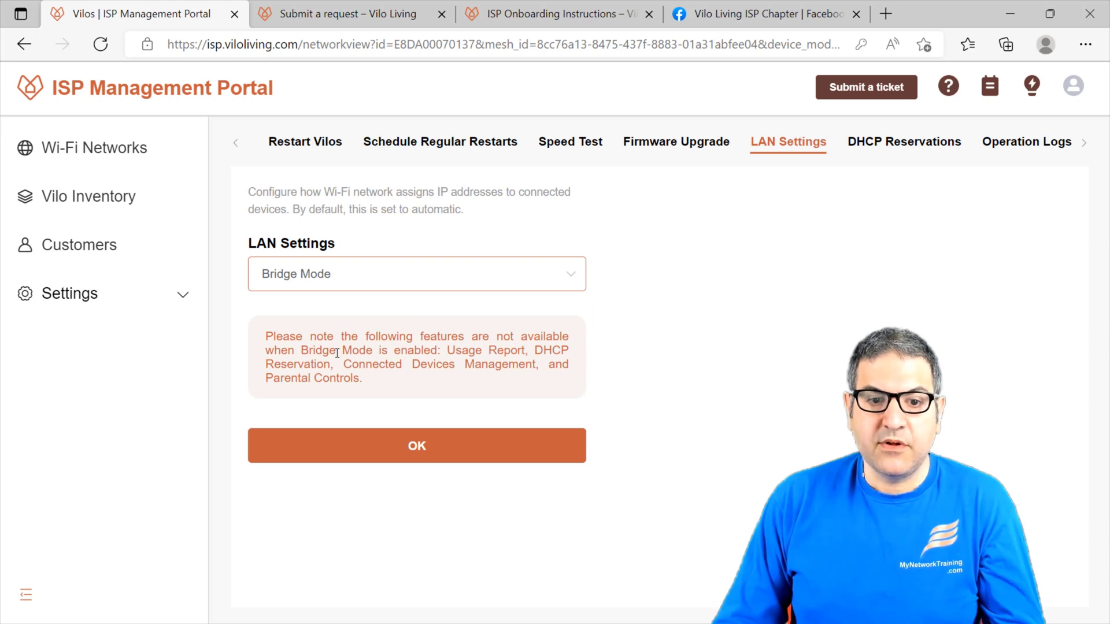
pyautogui.moveTo(444, 351); pyautogui.dragTo(523, 351)
pyautogui.moveTo(287, 364); pyautogui.dragTo(351, 365)
pyautogui.click(412, 368)
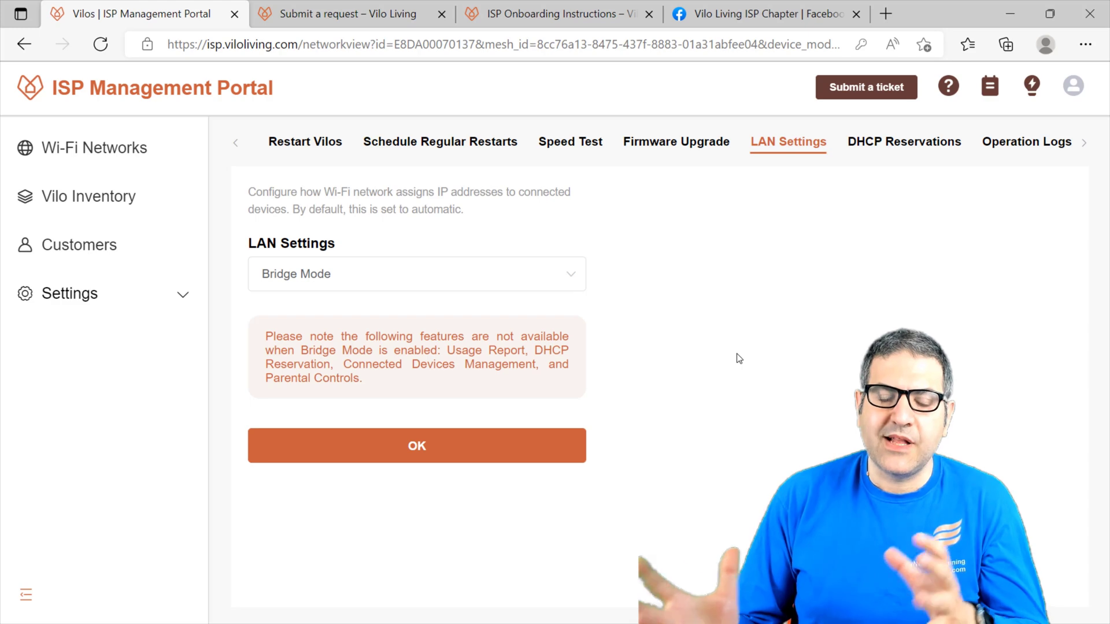
pyautogui.click(565, 284)
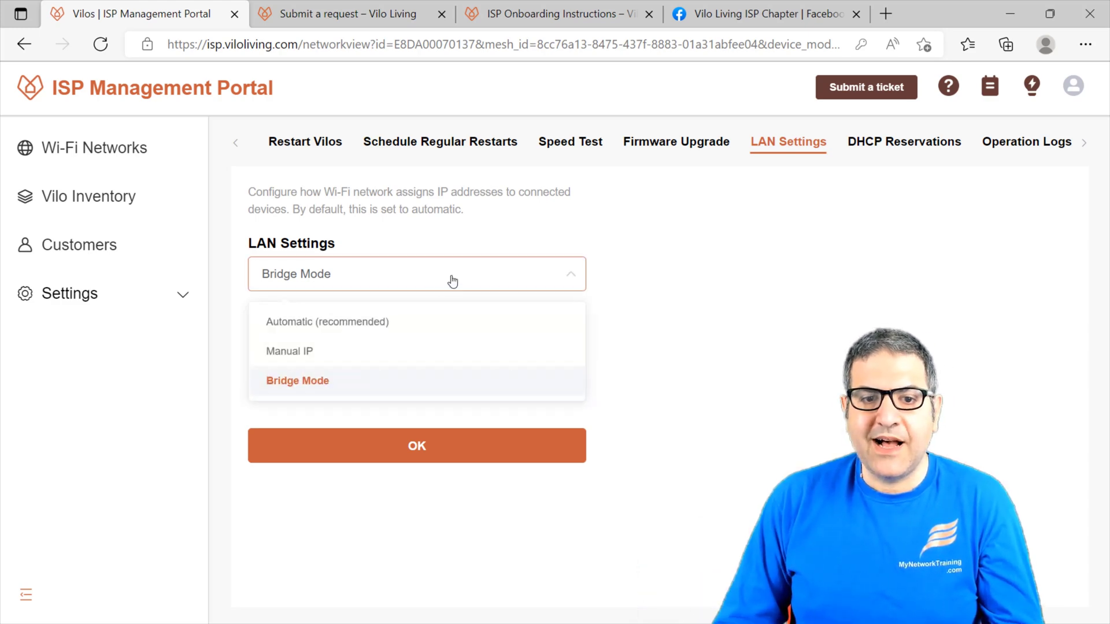
pyautogui.click(342, 320)
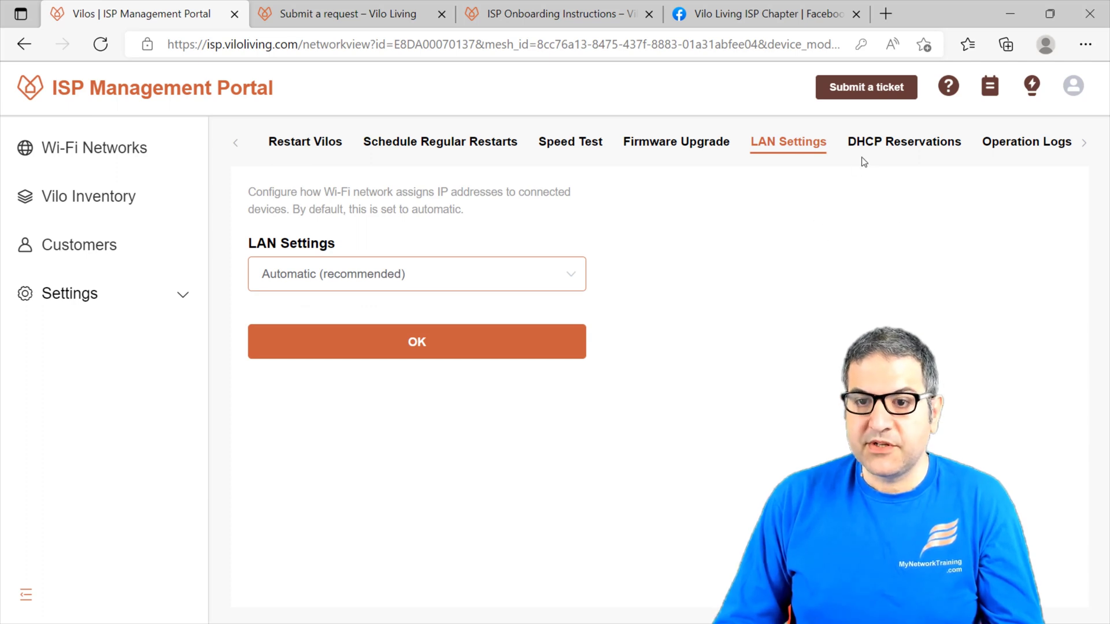
# View the DHCP Reservations and inspect the device and IP address fields of a new reservation, cancelling it without saving.
pyautogui.click(892, 152)
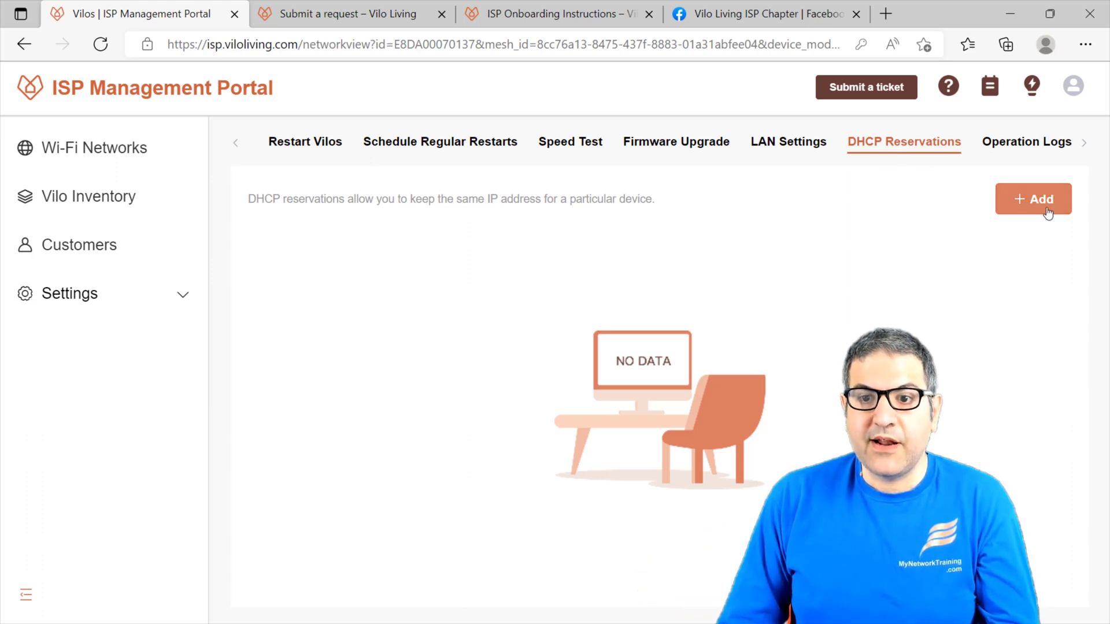
pyautogui.click(1032, 197)
pyautogui.click(827, 232)
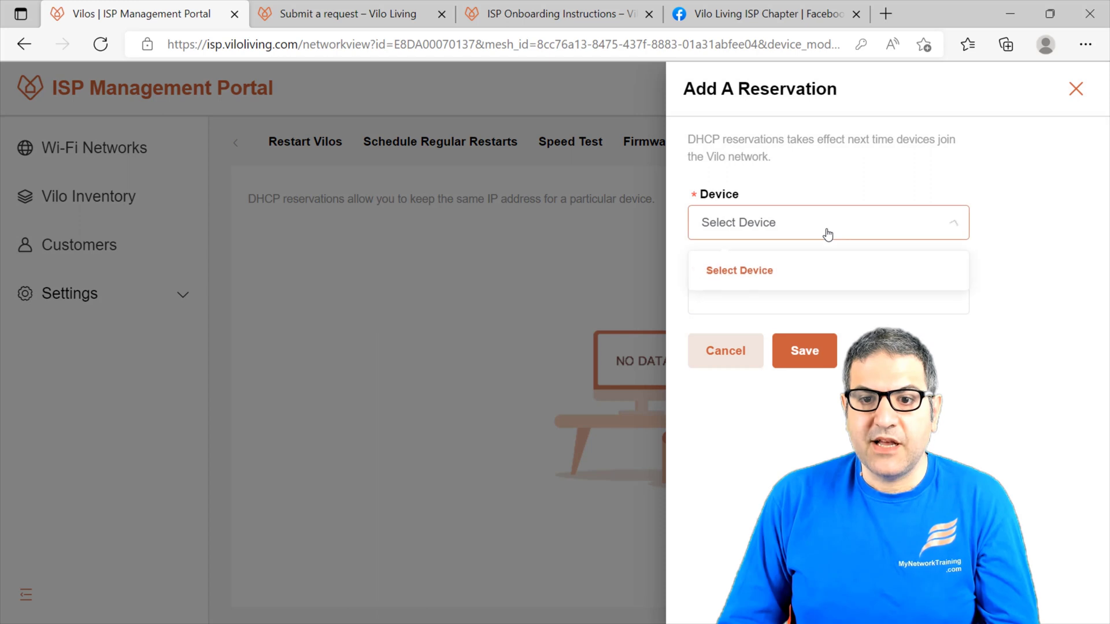
pyautogui.click(825, 234)
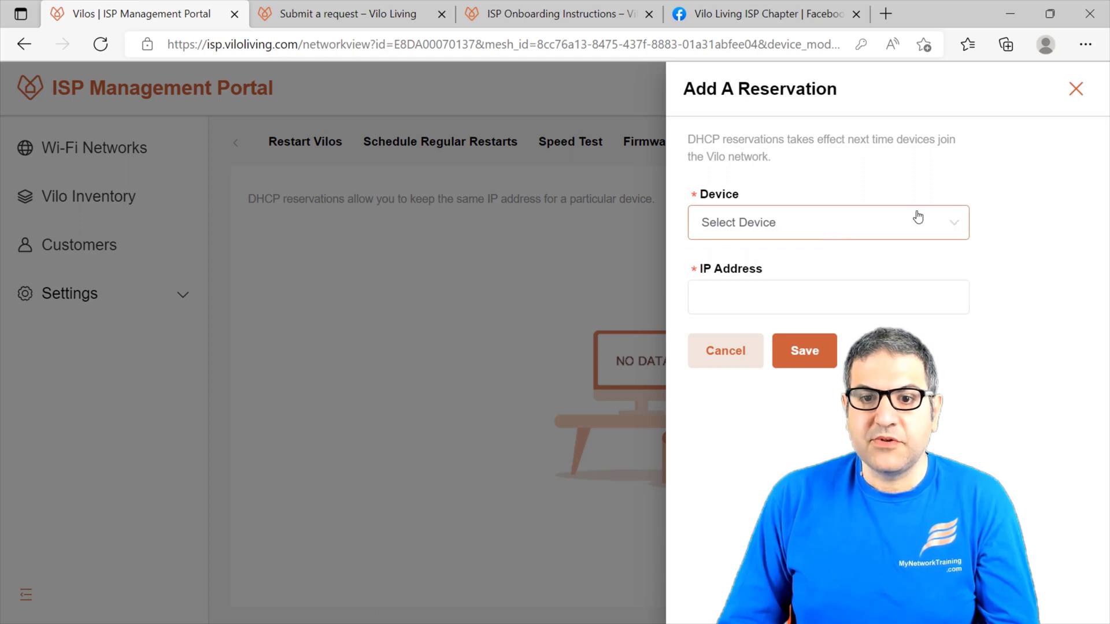
pyautogui.click(918, 217)
pyautogui.click(812, 294)
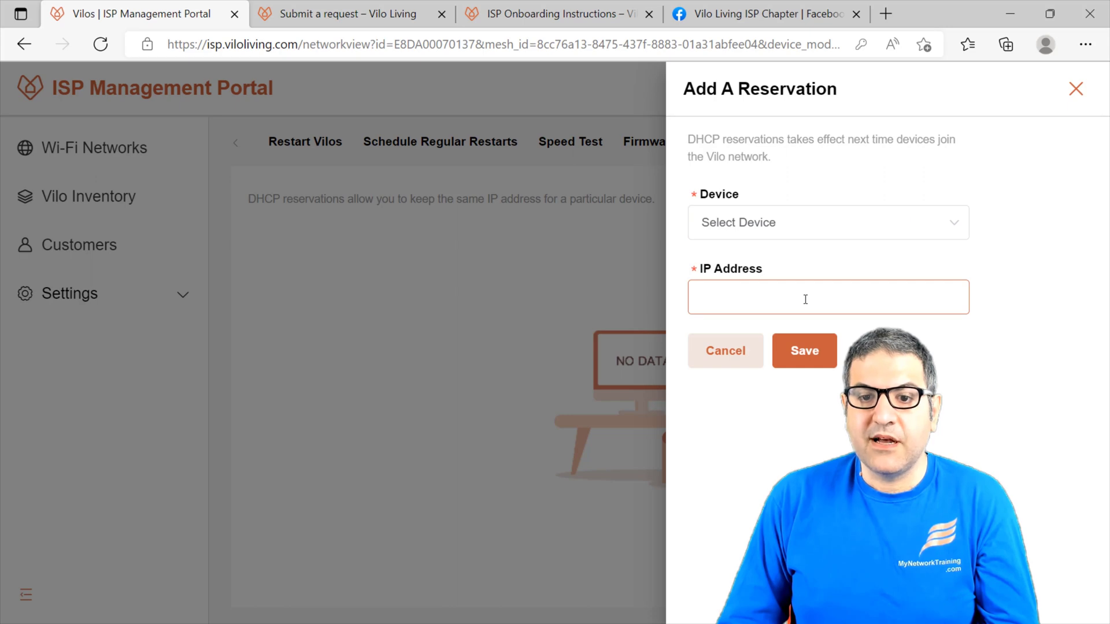
pyautogui.click(744, 356)
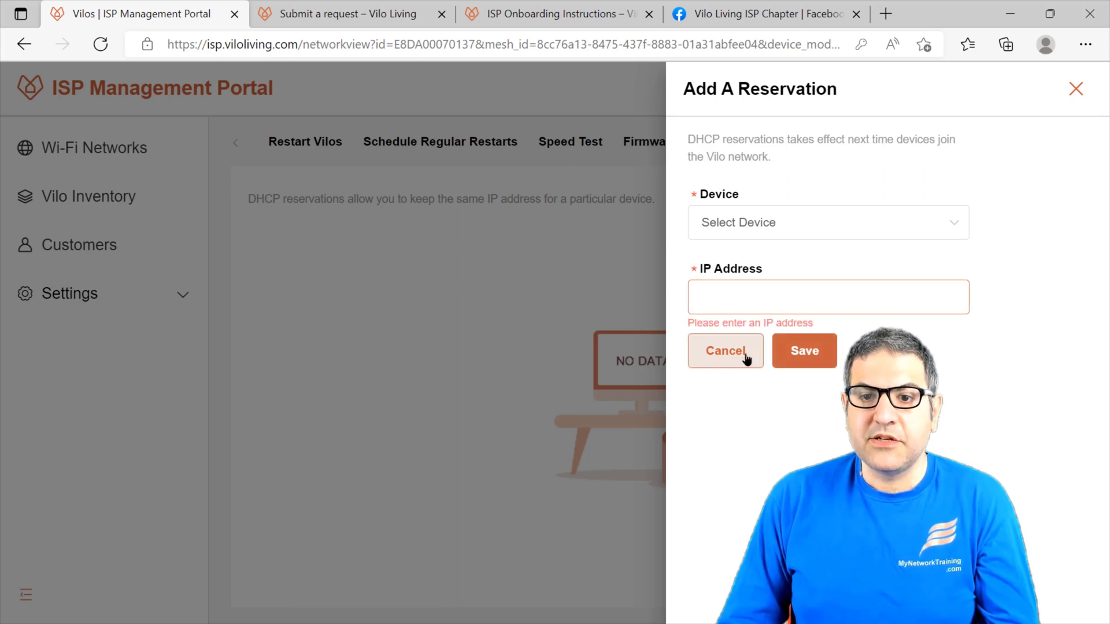
pyautogui.click(746, 359)
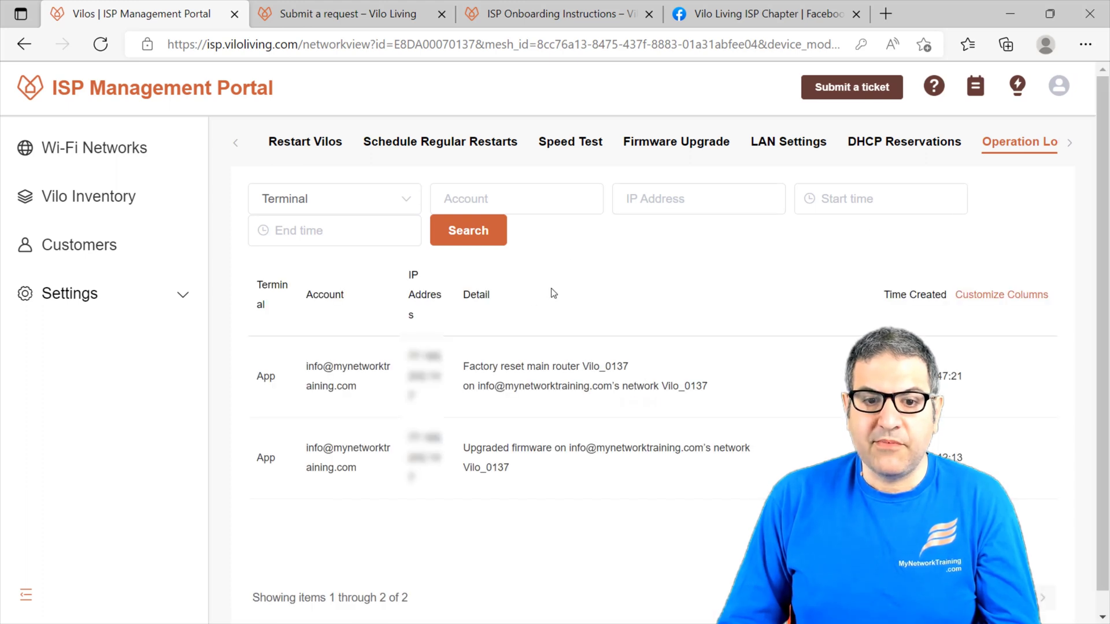
# Examine the details of the app entries in the network's Operation Logs.
pyautogui.scroll(-1, 563, 475)
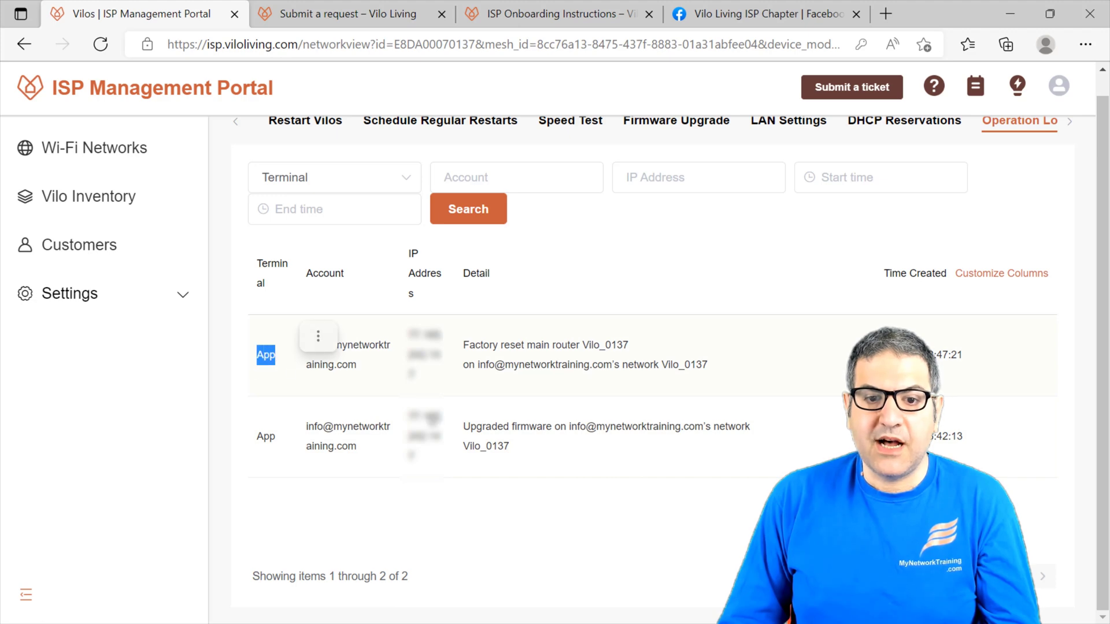
pyautogui.moveTo(483, 345); pyautogui.dragTo(594, 346)
pyautogui.moveTo(510, 446); pyautogui.dragTo(555, 427)
pyautogui.scroll(1, 1018, 306)
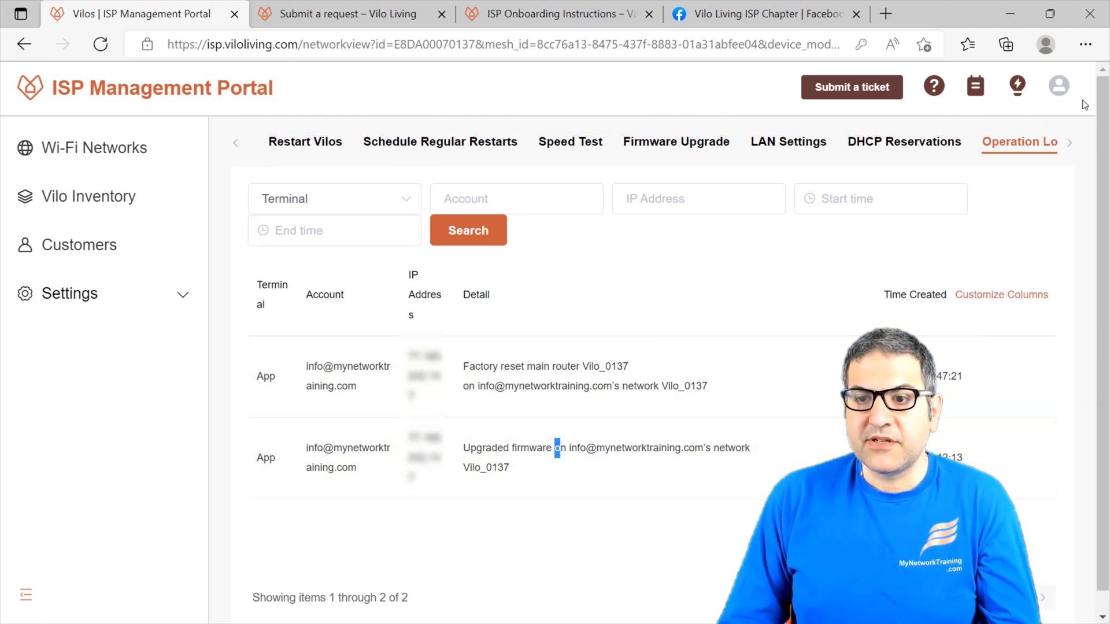
pyautogui.click(1072, 145)
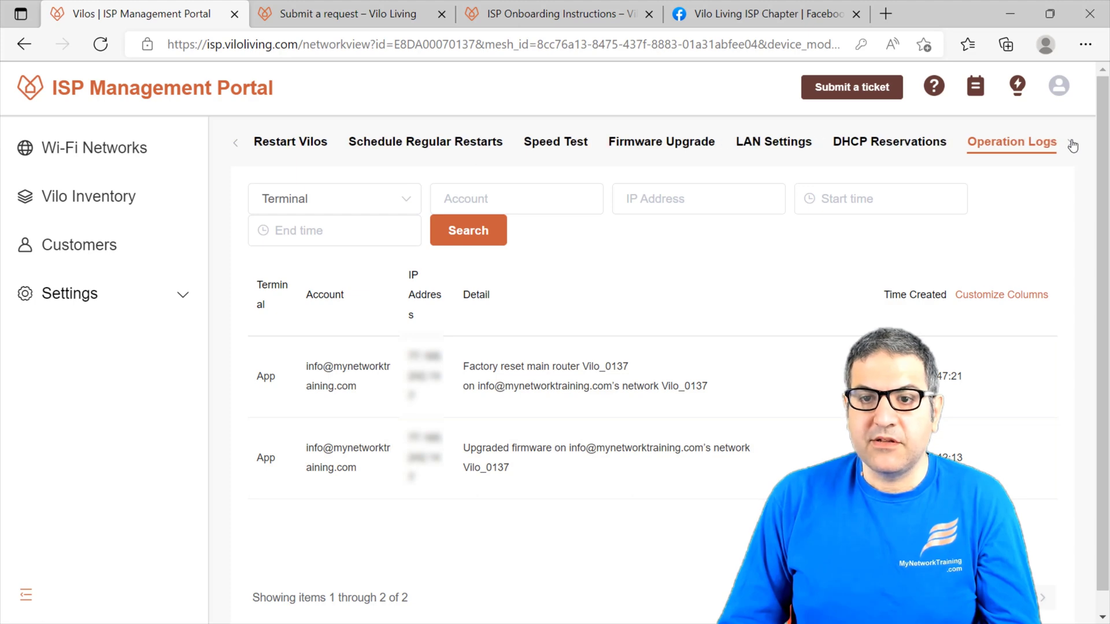
pyautogui.click(235, 151)
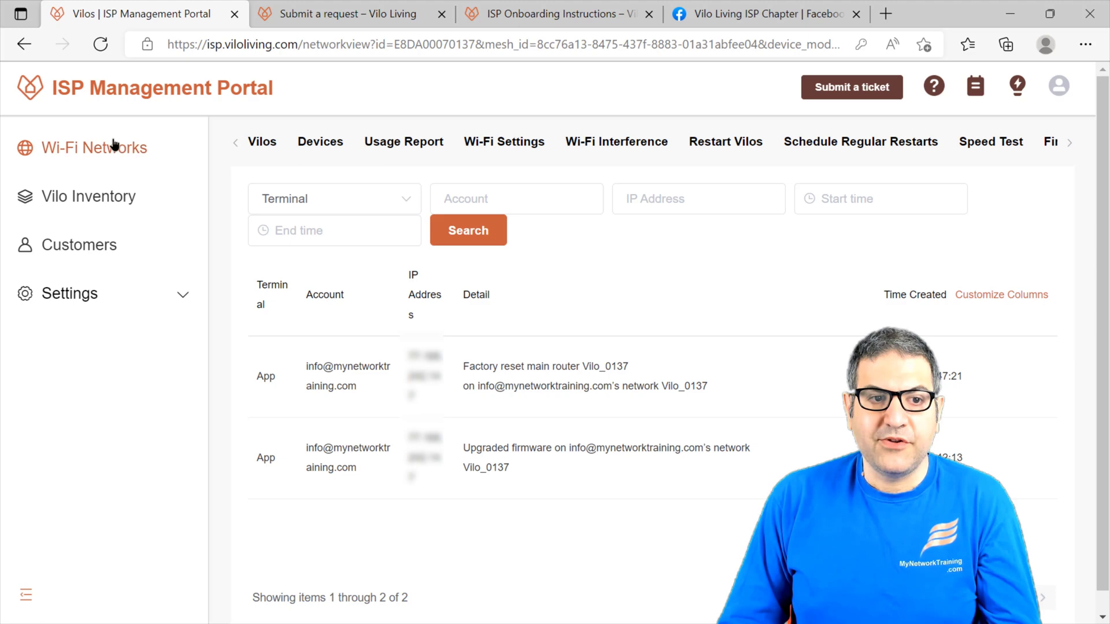
# Reopen the Vilo_0137 network from the Wi-Fi Networks list to view its Vilos, and return to the list.
pyautogui.click(132, 150)
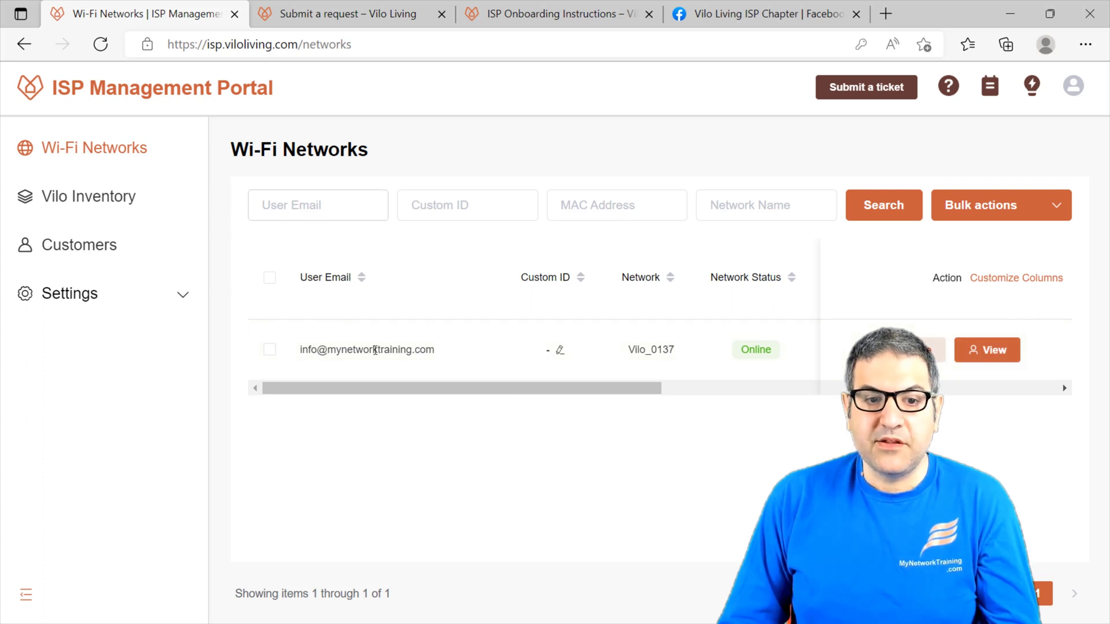
pyautogui.click(993, 348)
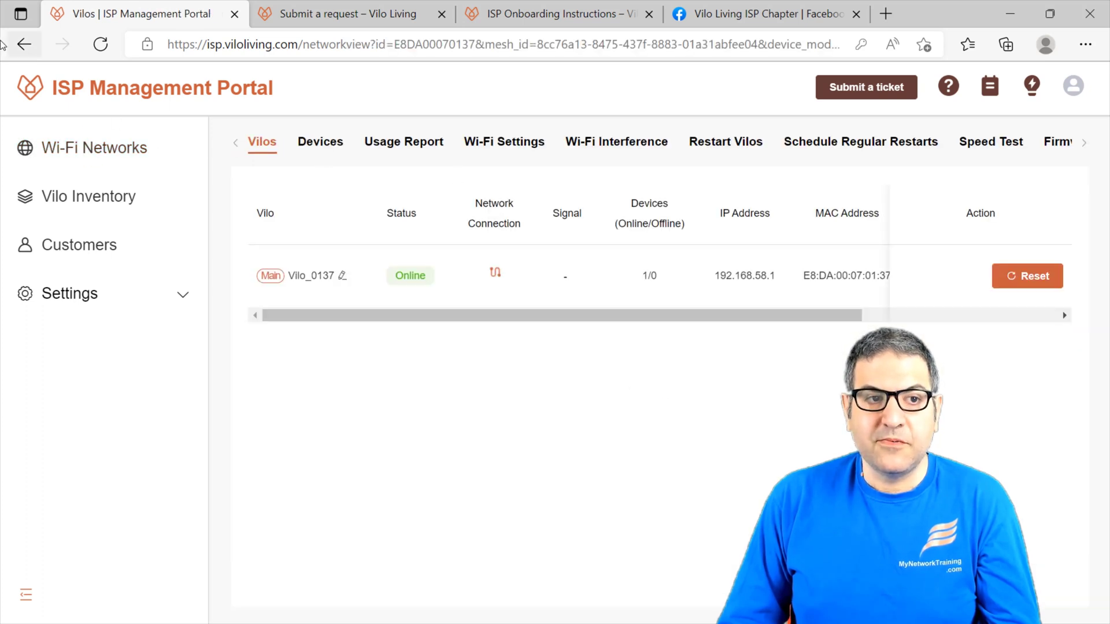
pyautogui.click(24, 45)
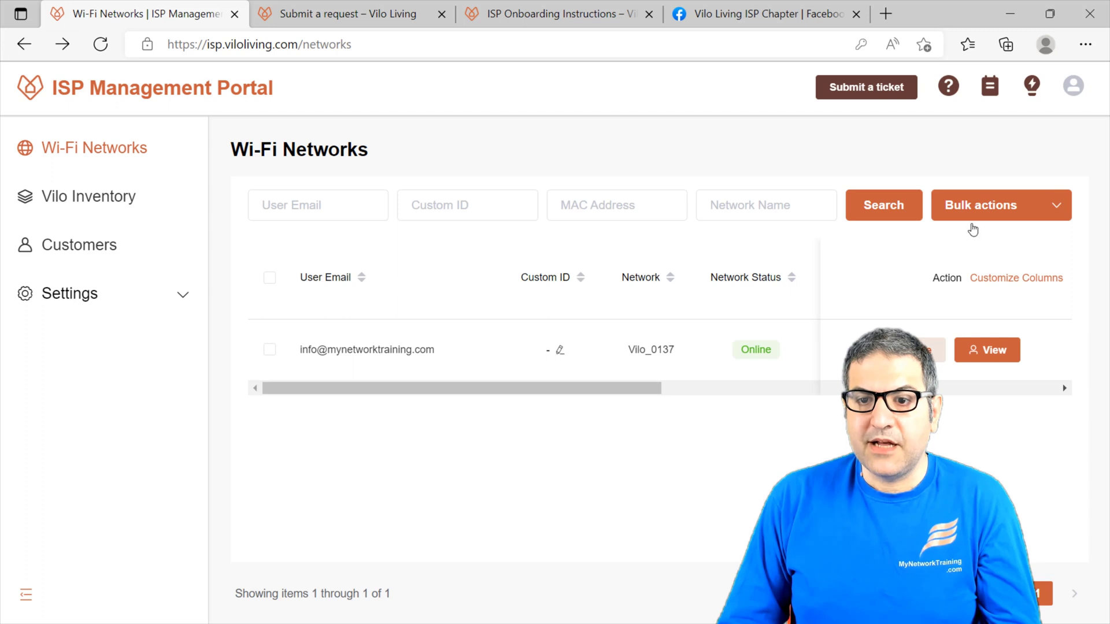
# Select the Vilo_0137 network in the list and review all the available bulk actions without running one.
pyautogui.click(270, 349)
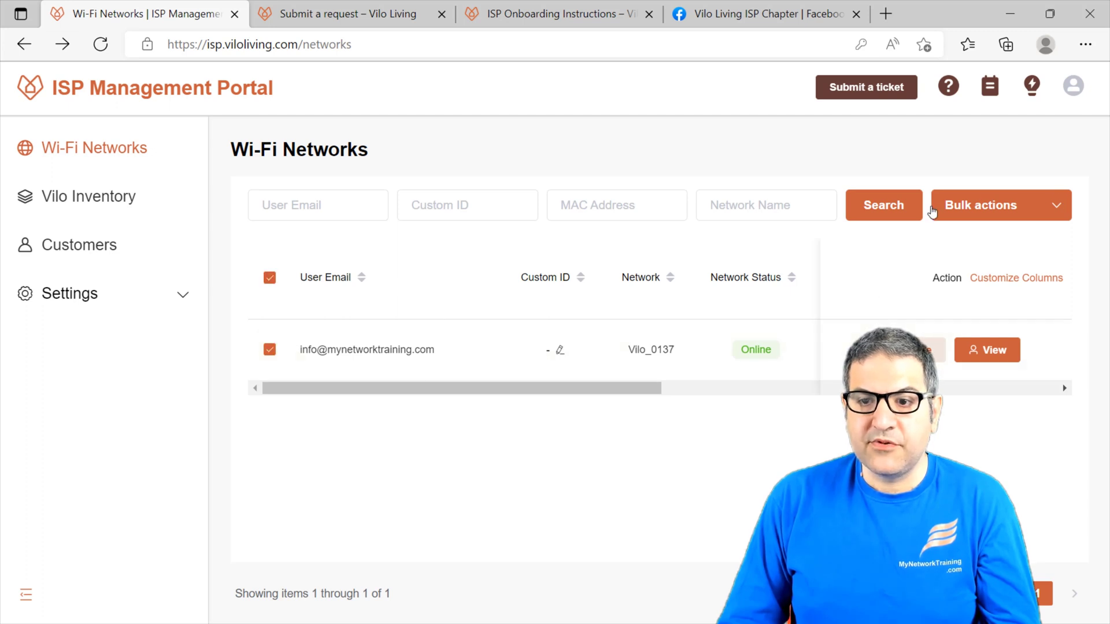
pyautogui.click(1034, 216)
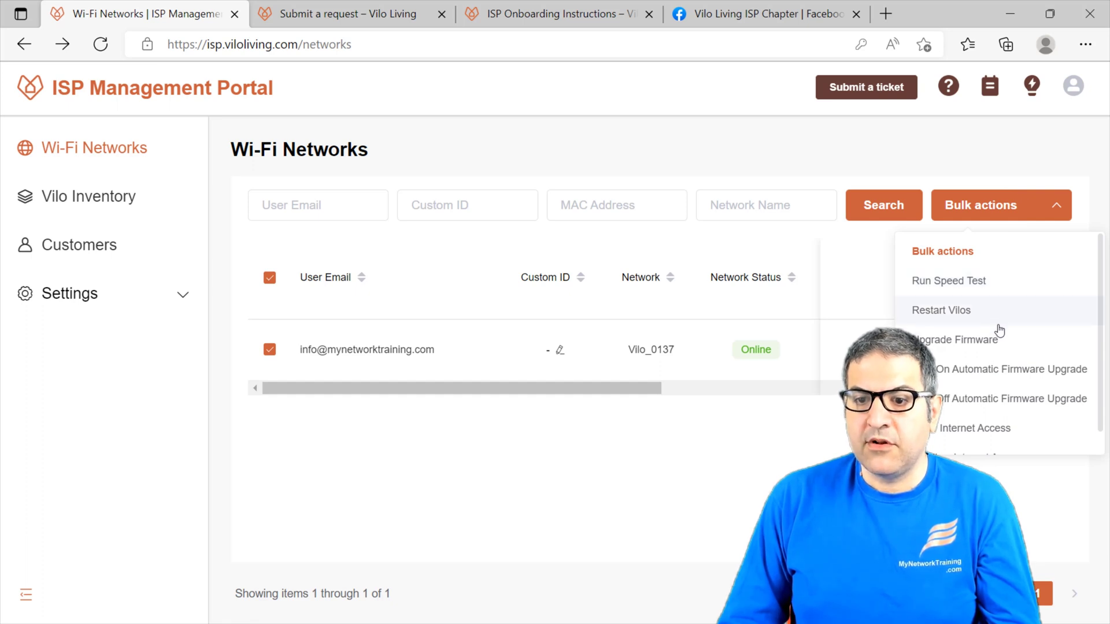
pyautogui.scroll(-1, 997, 329)
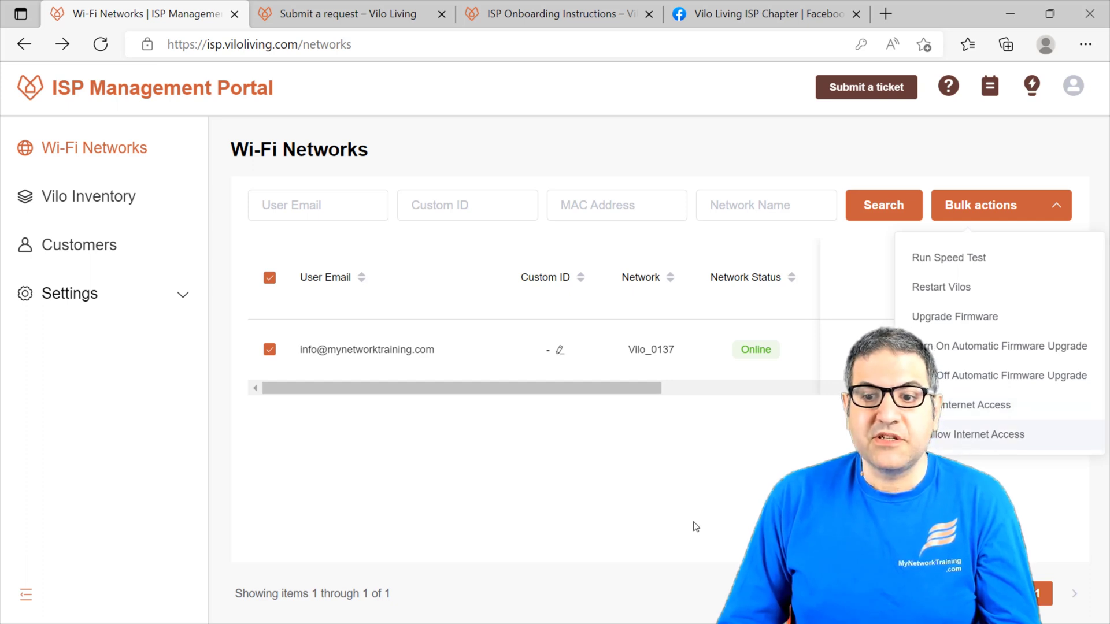
pyautogui.click(381, 462)
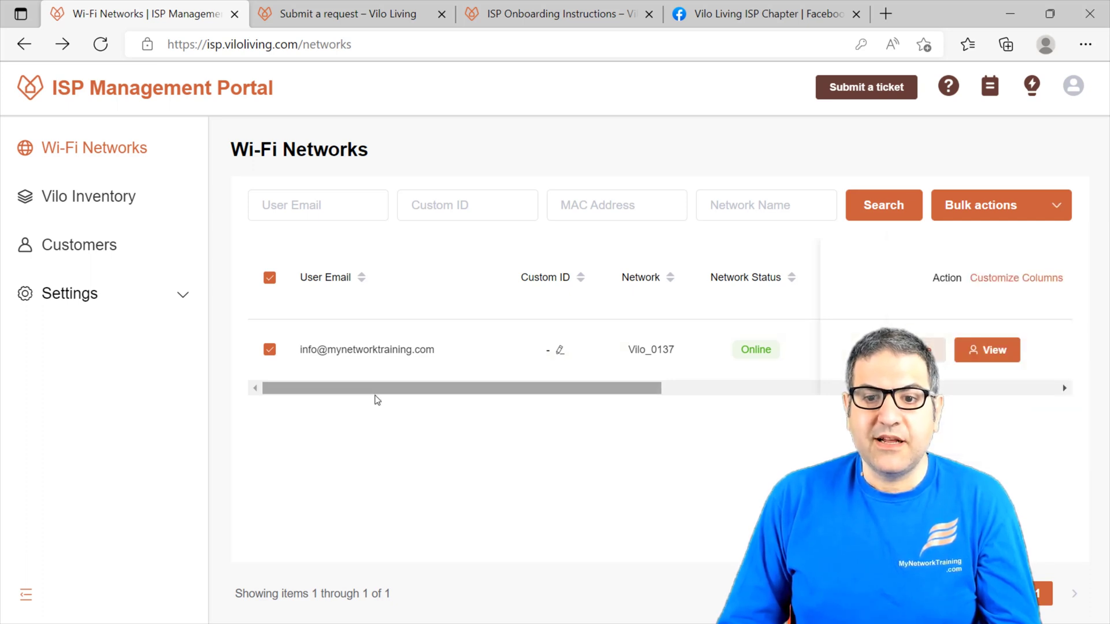
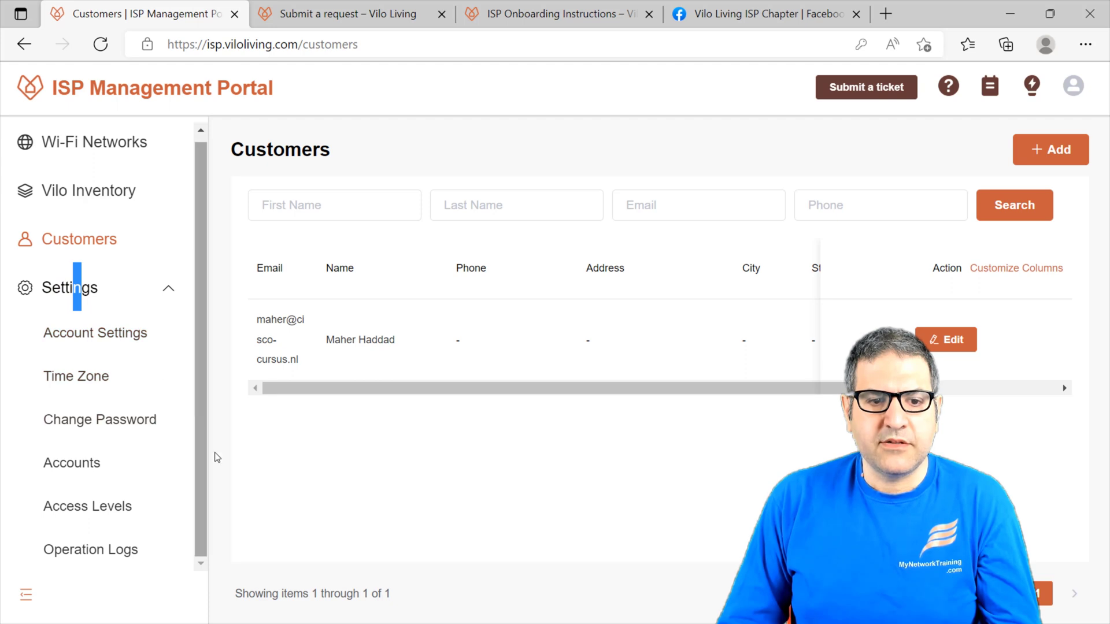
# View the portal's Account Settings, Time Zone, Accounts and Access Levels pages.
pyautogui.click(283, 443)
pyautogui.click(95, 332)
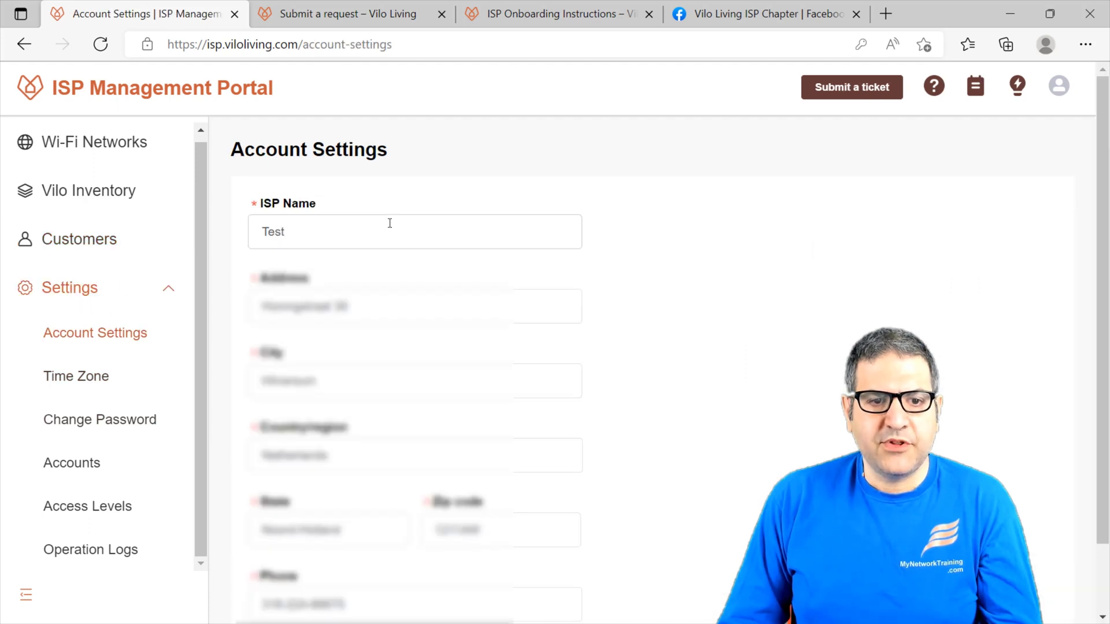
pyautogui.click(92, 385)
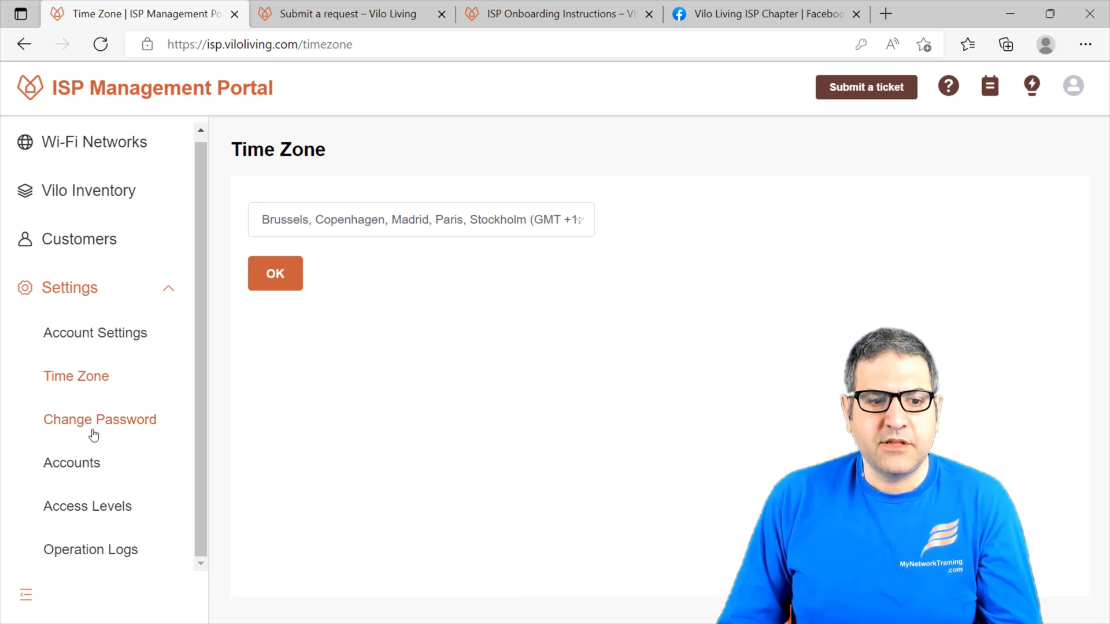
pyautogui.click(86, 473)
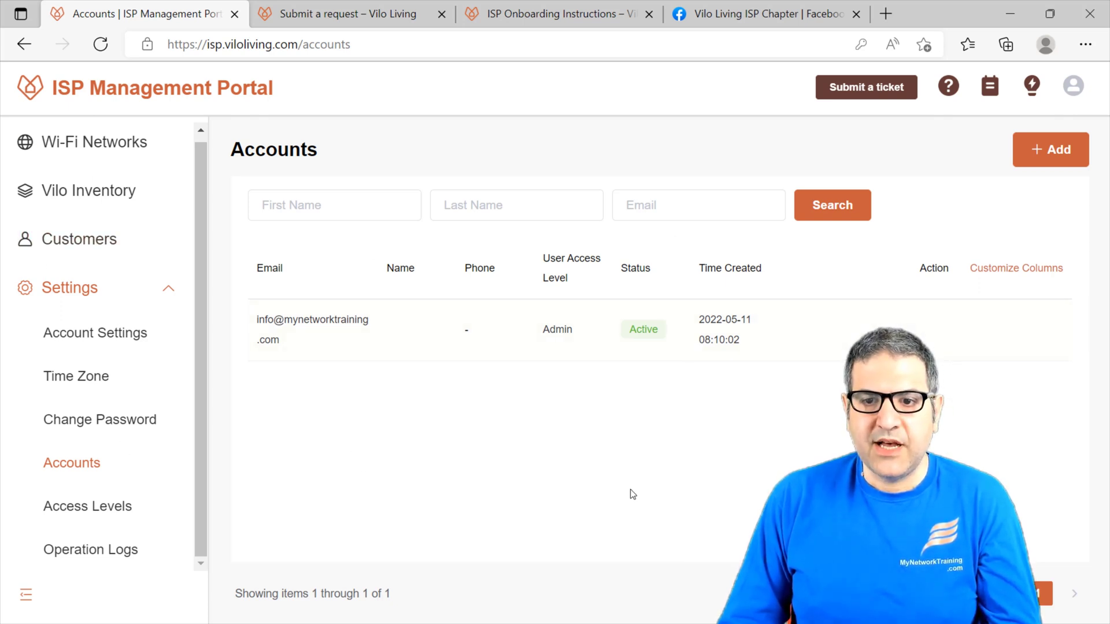
pyautogui.click(102, 508)
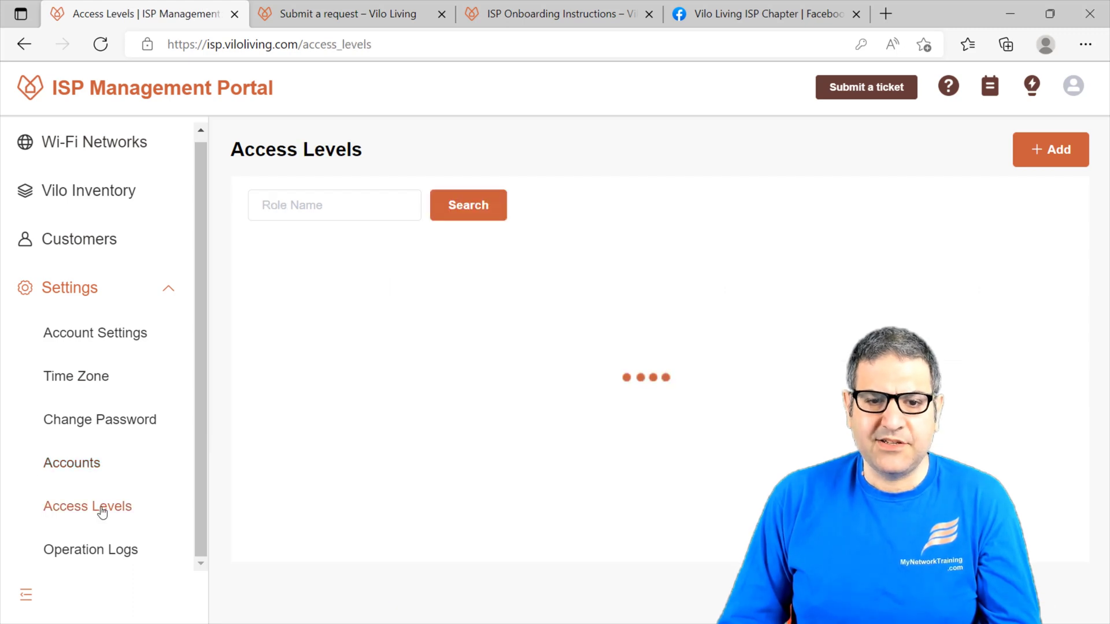
# Review the menu permissions available for a new access level, and close the form without adding one.
pyautogui.click(1067, 149)
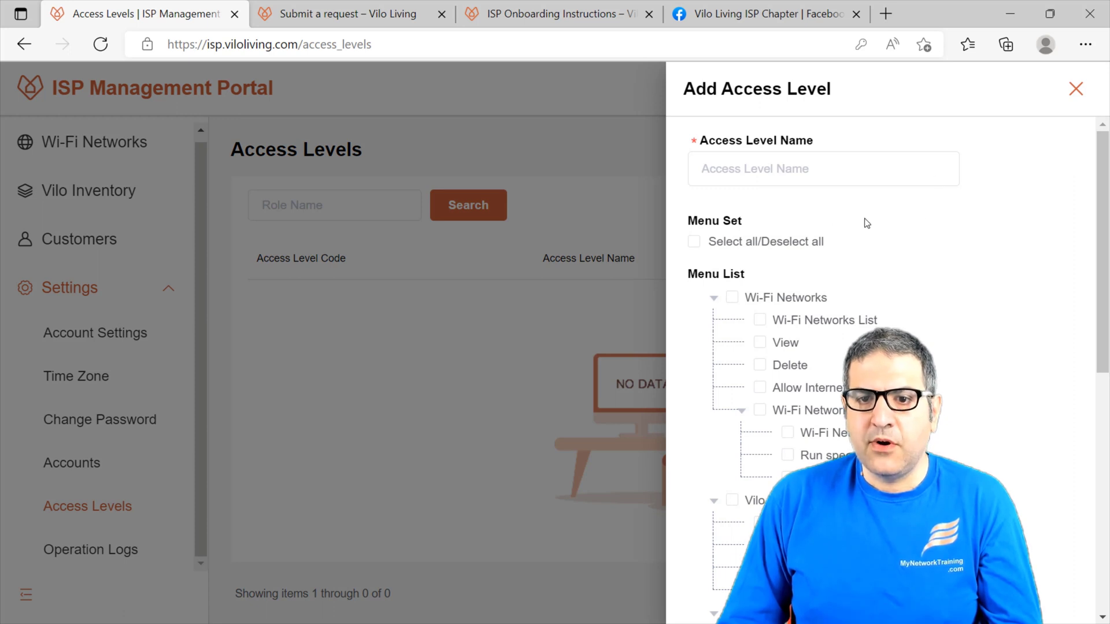
pyautogui.scroll(-9, 937, 241)
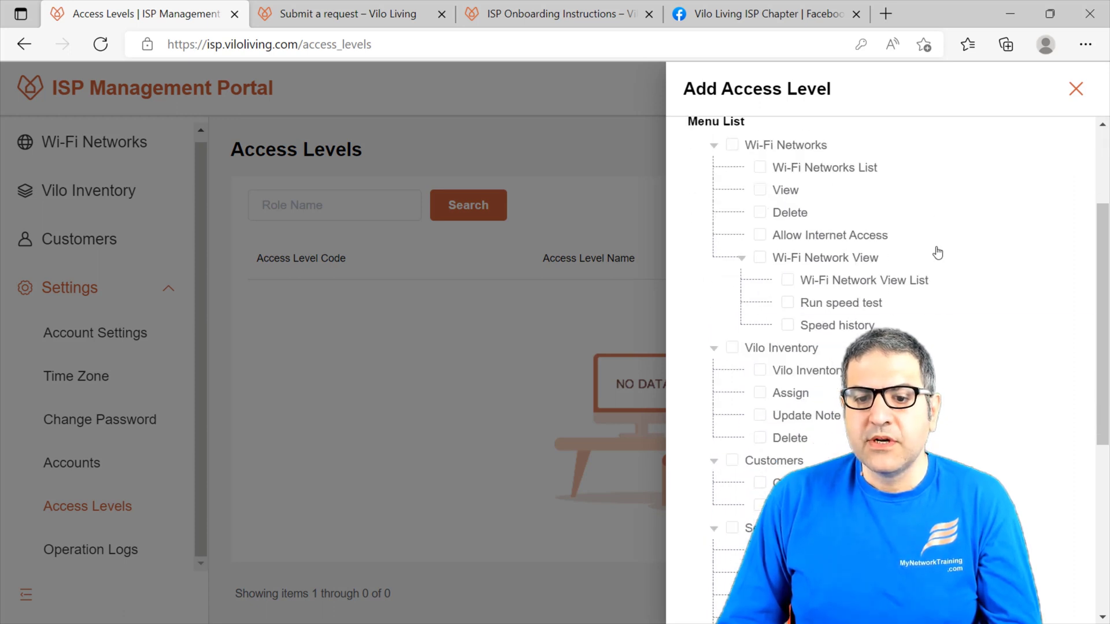
pyautogui.scroll(10, 945, 368)
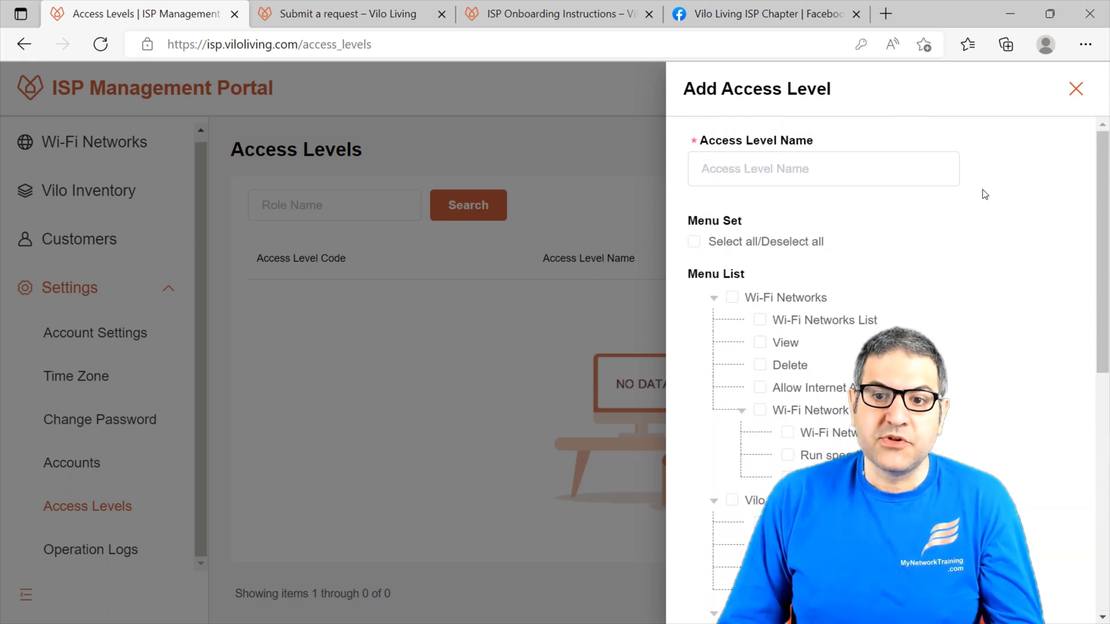
pyautogui.click(1070, 98)
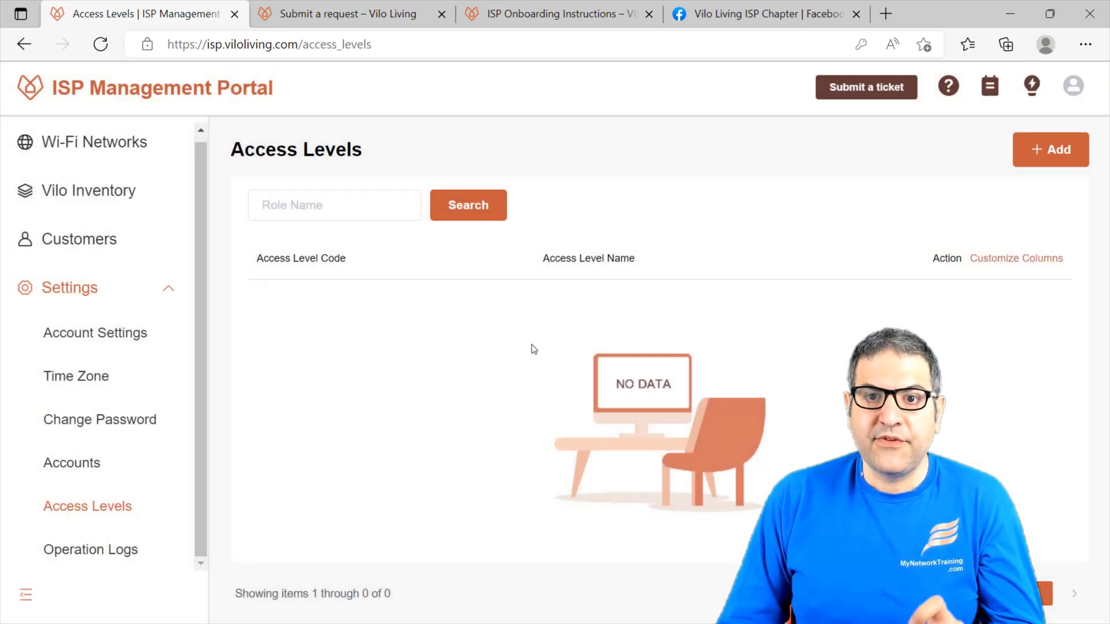
# View the portal's Operation Logs page under the settings.
pyautogui.click(81, 556)
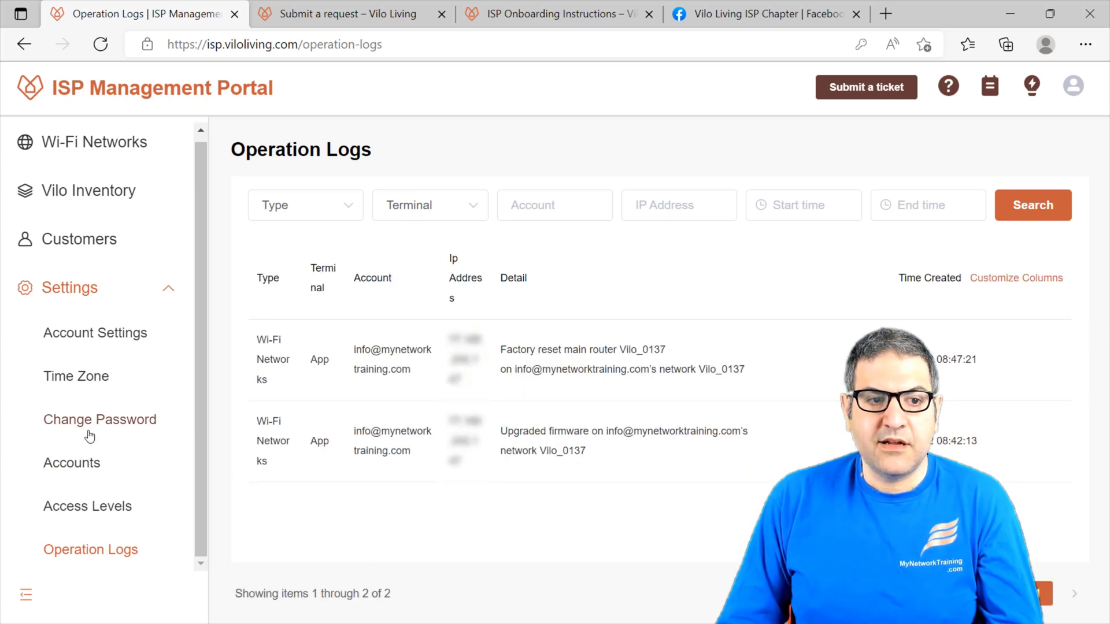
pyautogui.scroll(1, 89, 433)
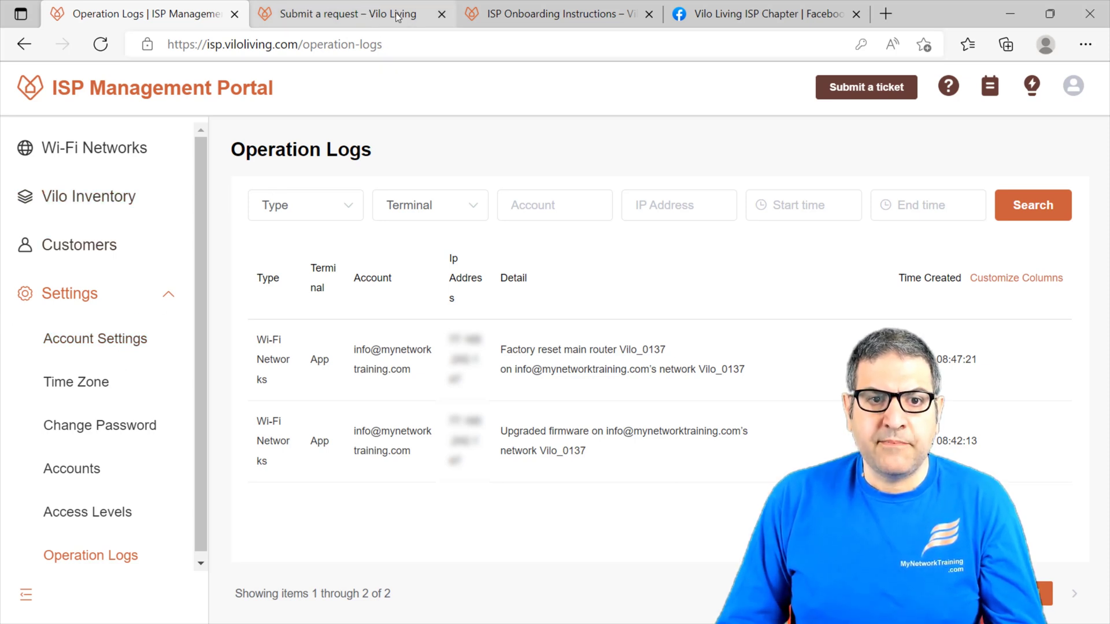
# Review the fields of the Vilo support request form for the ISP Platform issue without filling it in.
pyautogui.click(351, 7)
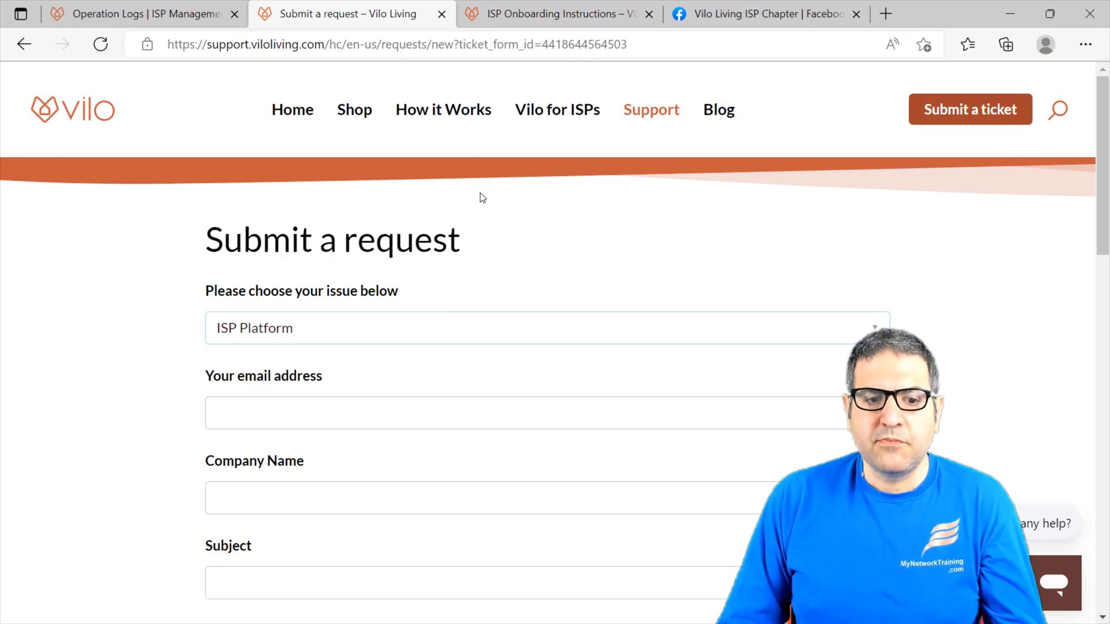
pyautogui.scroll(-8, 455, 319)
pyautogui.scroll(-8, 456, 365)
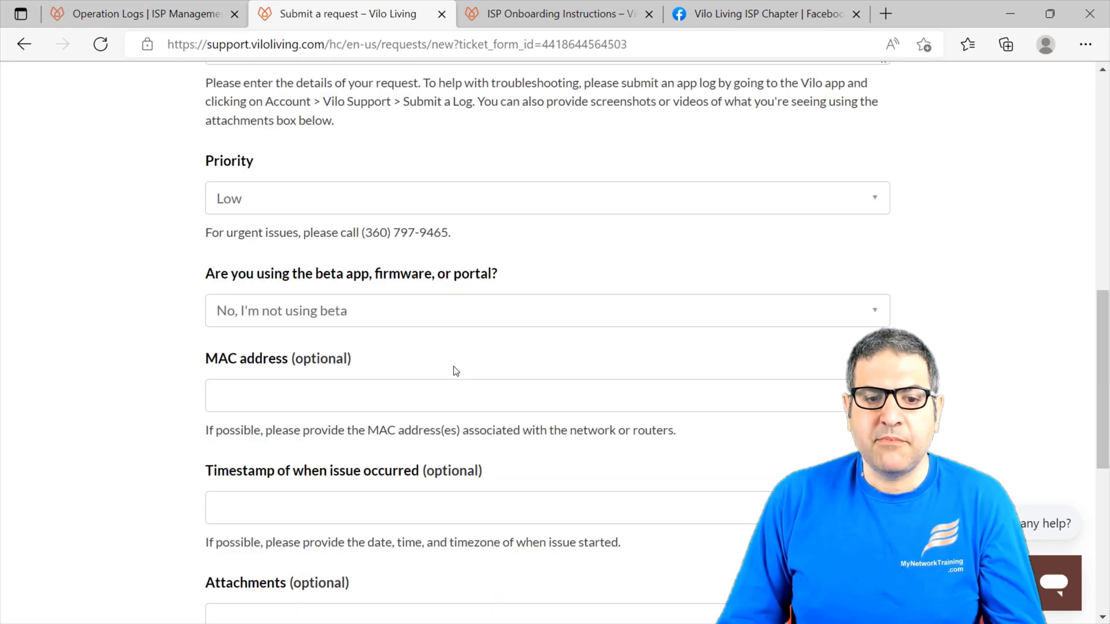
pyautogui.scroll(16, 450, 427)
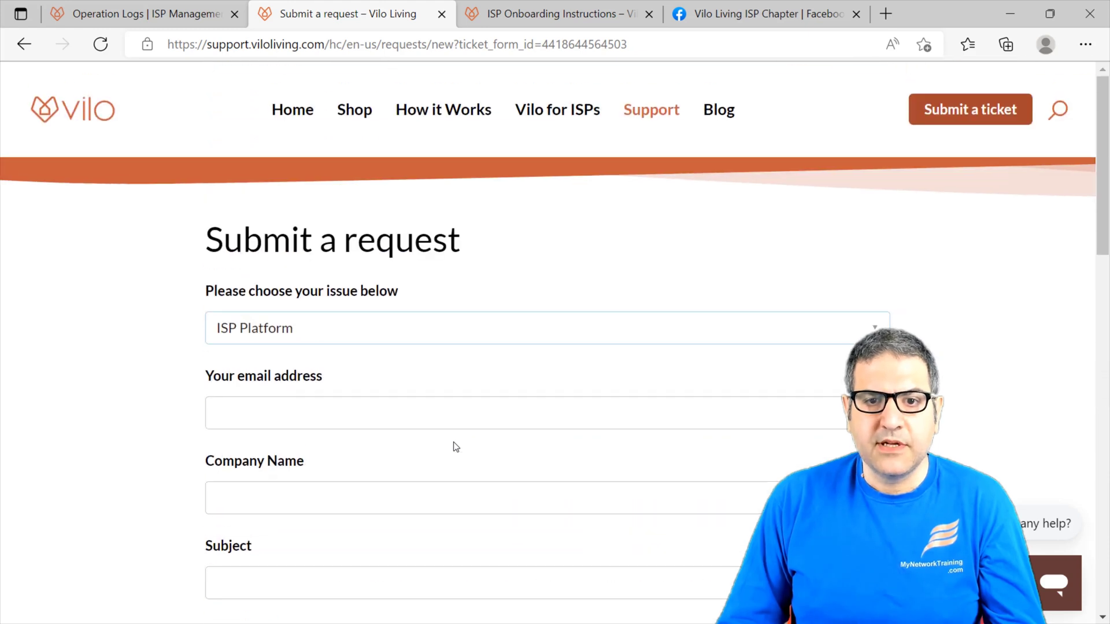
# Read through the ISP Onboarding Instructions support article and the list of related articles in its section.
pyautogui.click(572, 16)
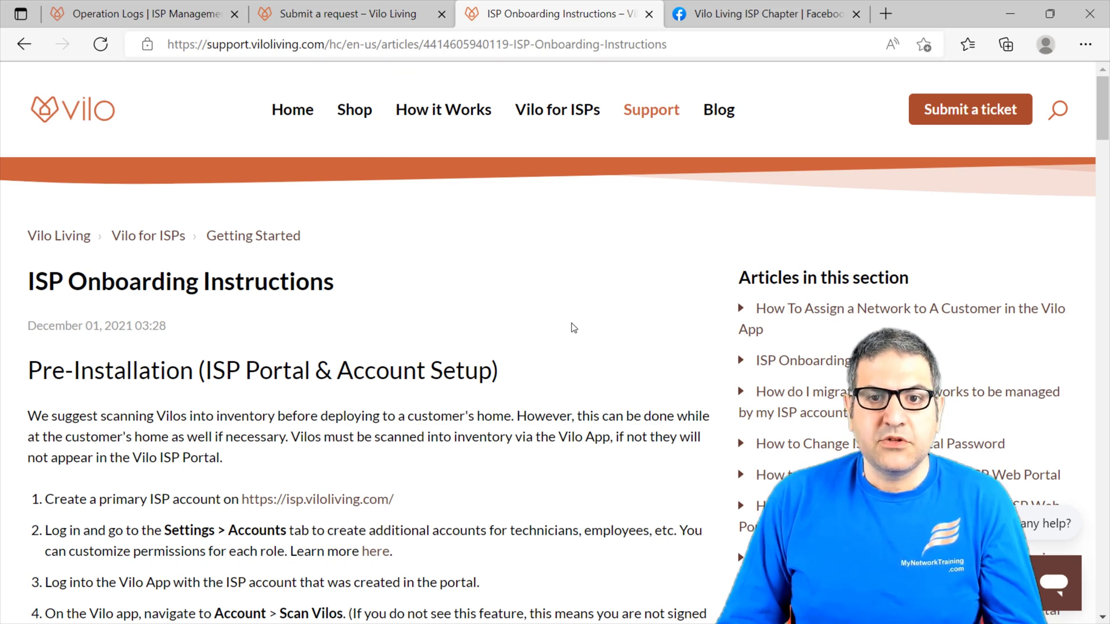
pyautogui.scroll(-1, 571, 325)
pyautogui.scroll(-10, 571, 328)
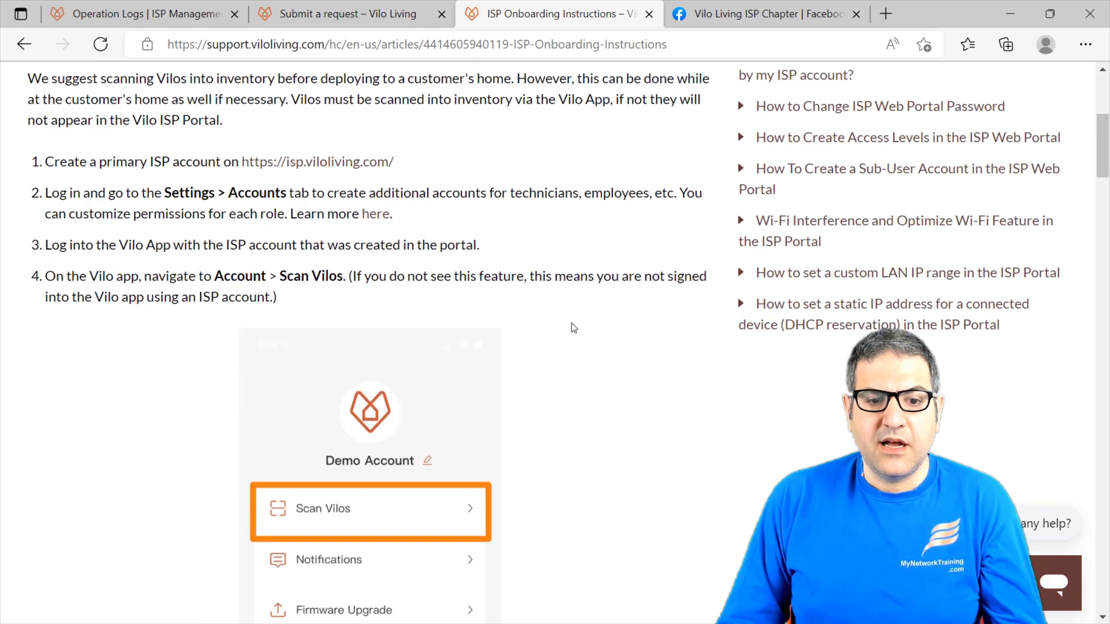
pyautogui.scroll(-7, 561, 404)
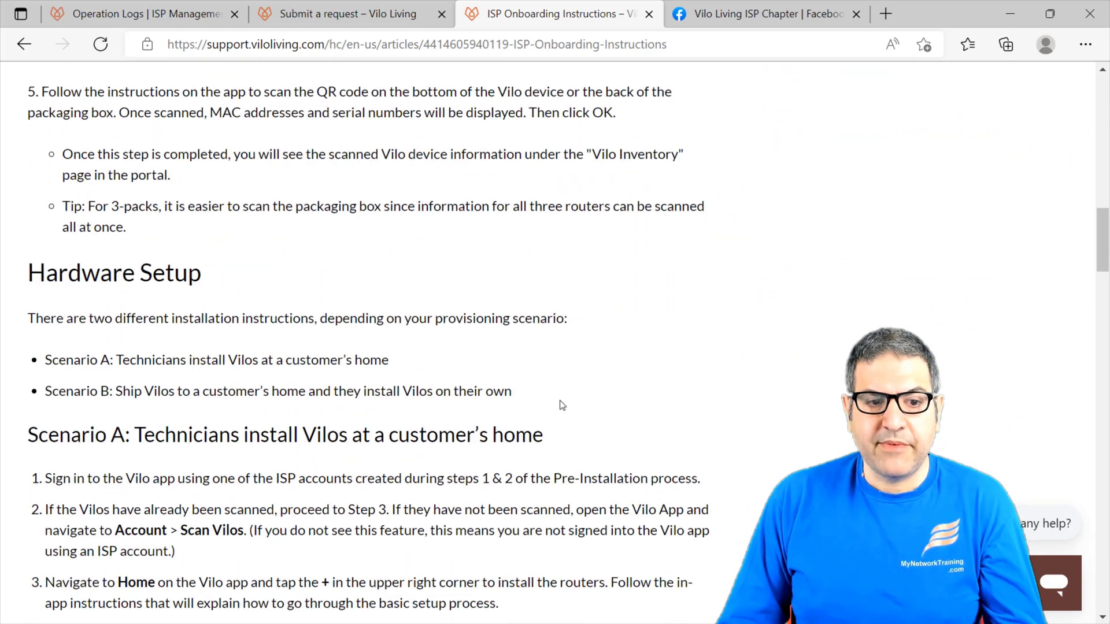
pyautogui.scroll(-8, 562, 404)
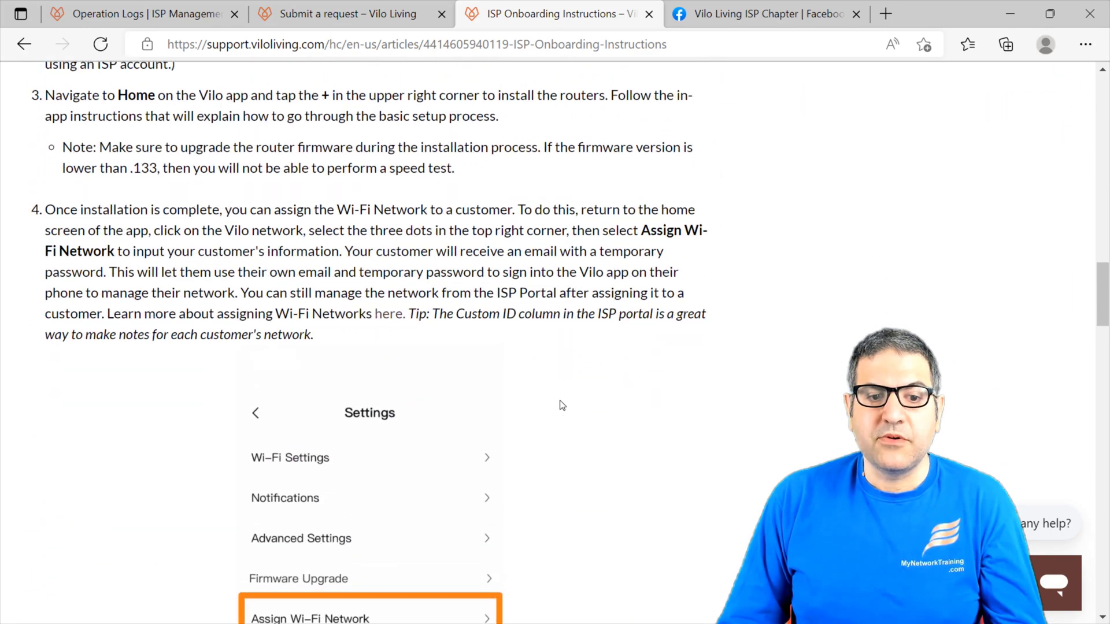
pyautogui.scroll(20, 578, 347)
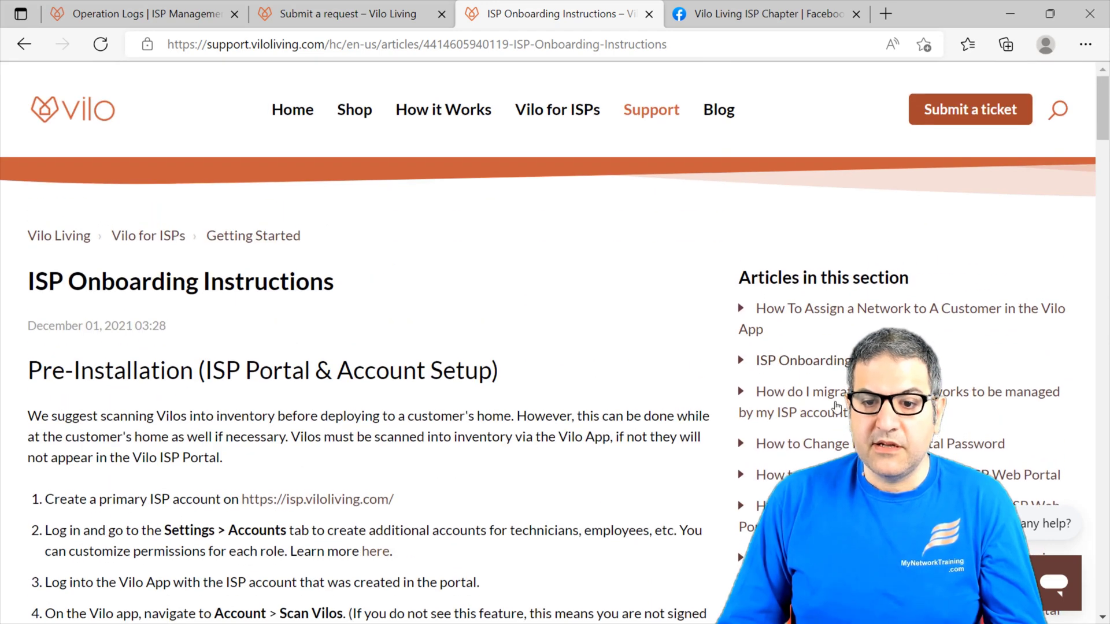
pyautogui.scroll(-1, 856, 417)
pyautogui.scroll(-2, 856, 428)
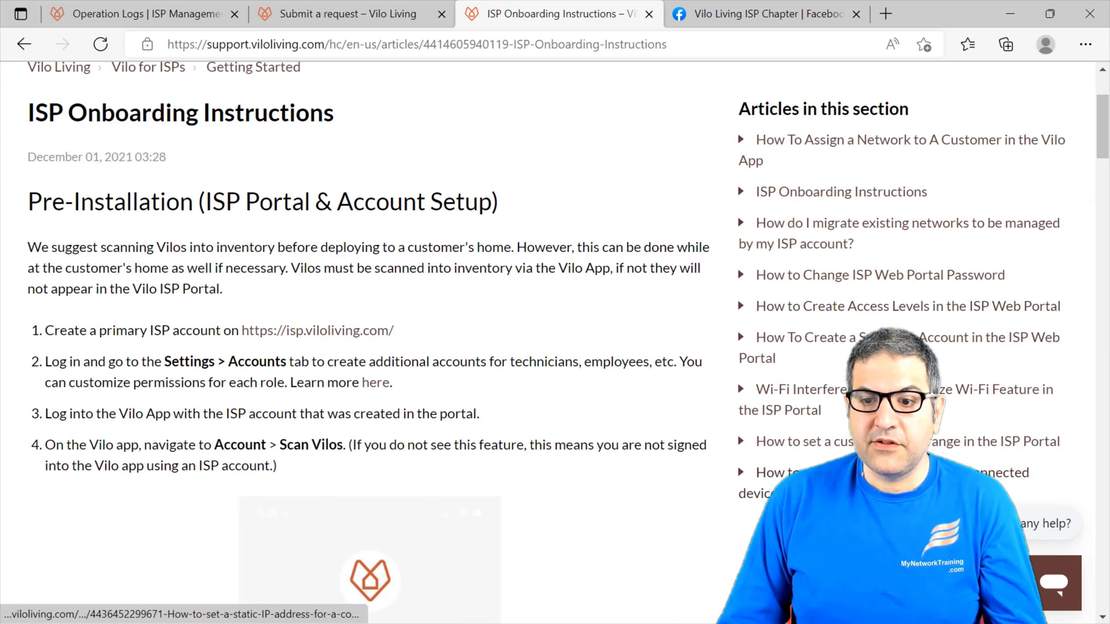
pyautogui.scroll(3, 855, 428)
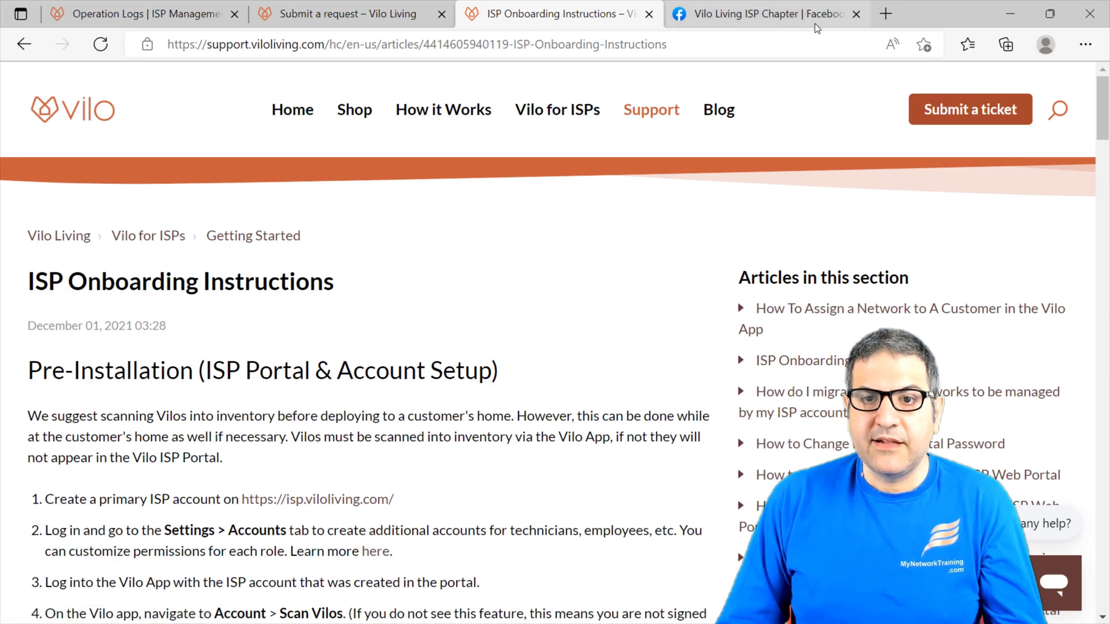
# View the Vilo Living ISP Chapter Facebook group and its description and activity details.
pyautogui.click(797, 13)
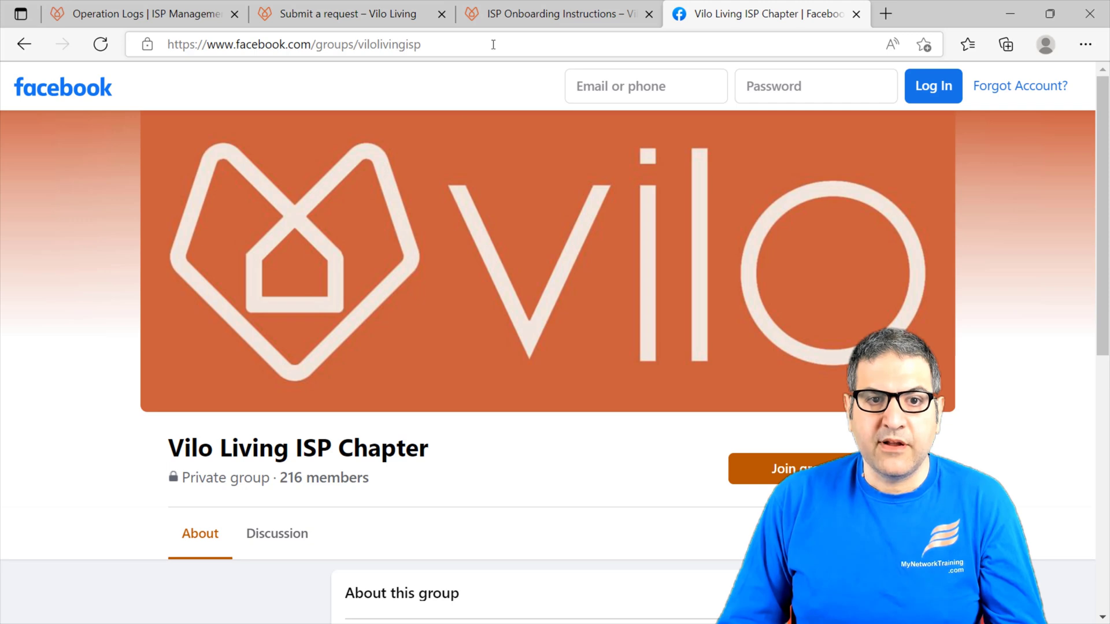
pyautogui.scroll(-1, 556, 300)
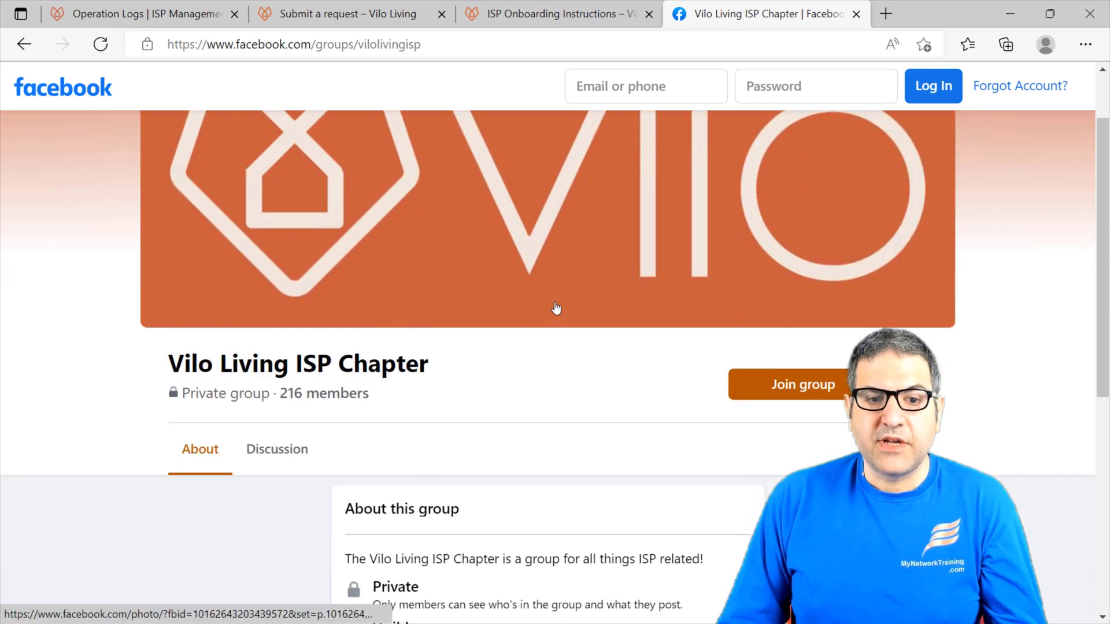
pyautogui.scroll(-5, 556, 308)
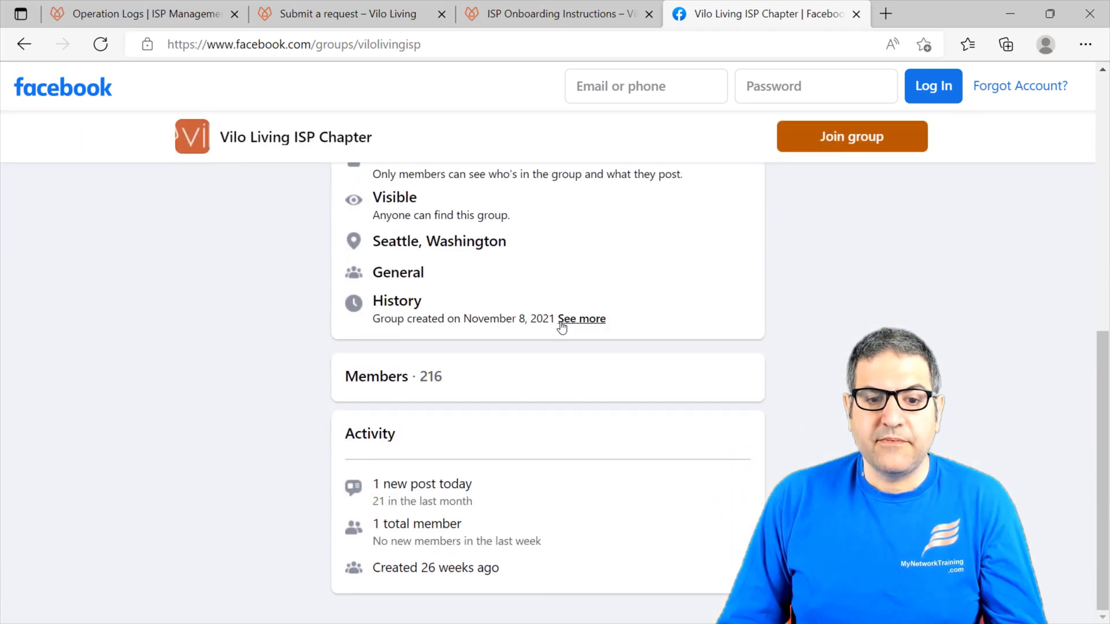
pyautogui.scroll(6, 561, 327)
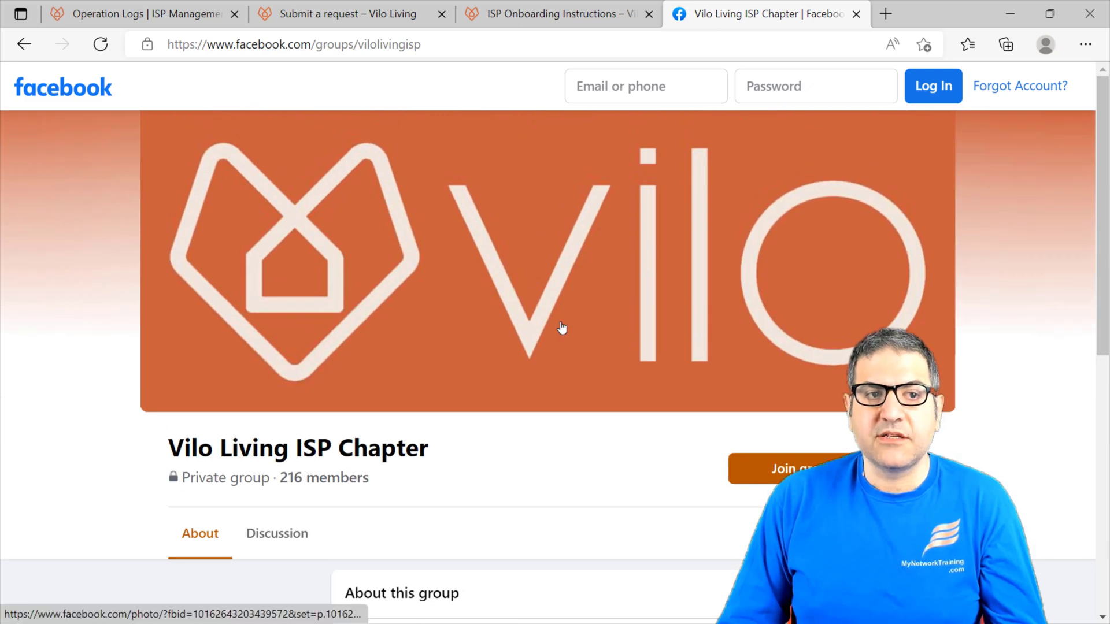